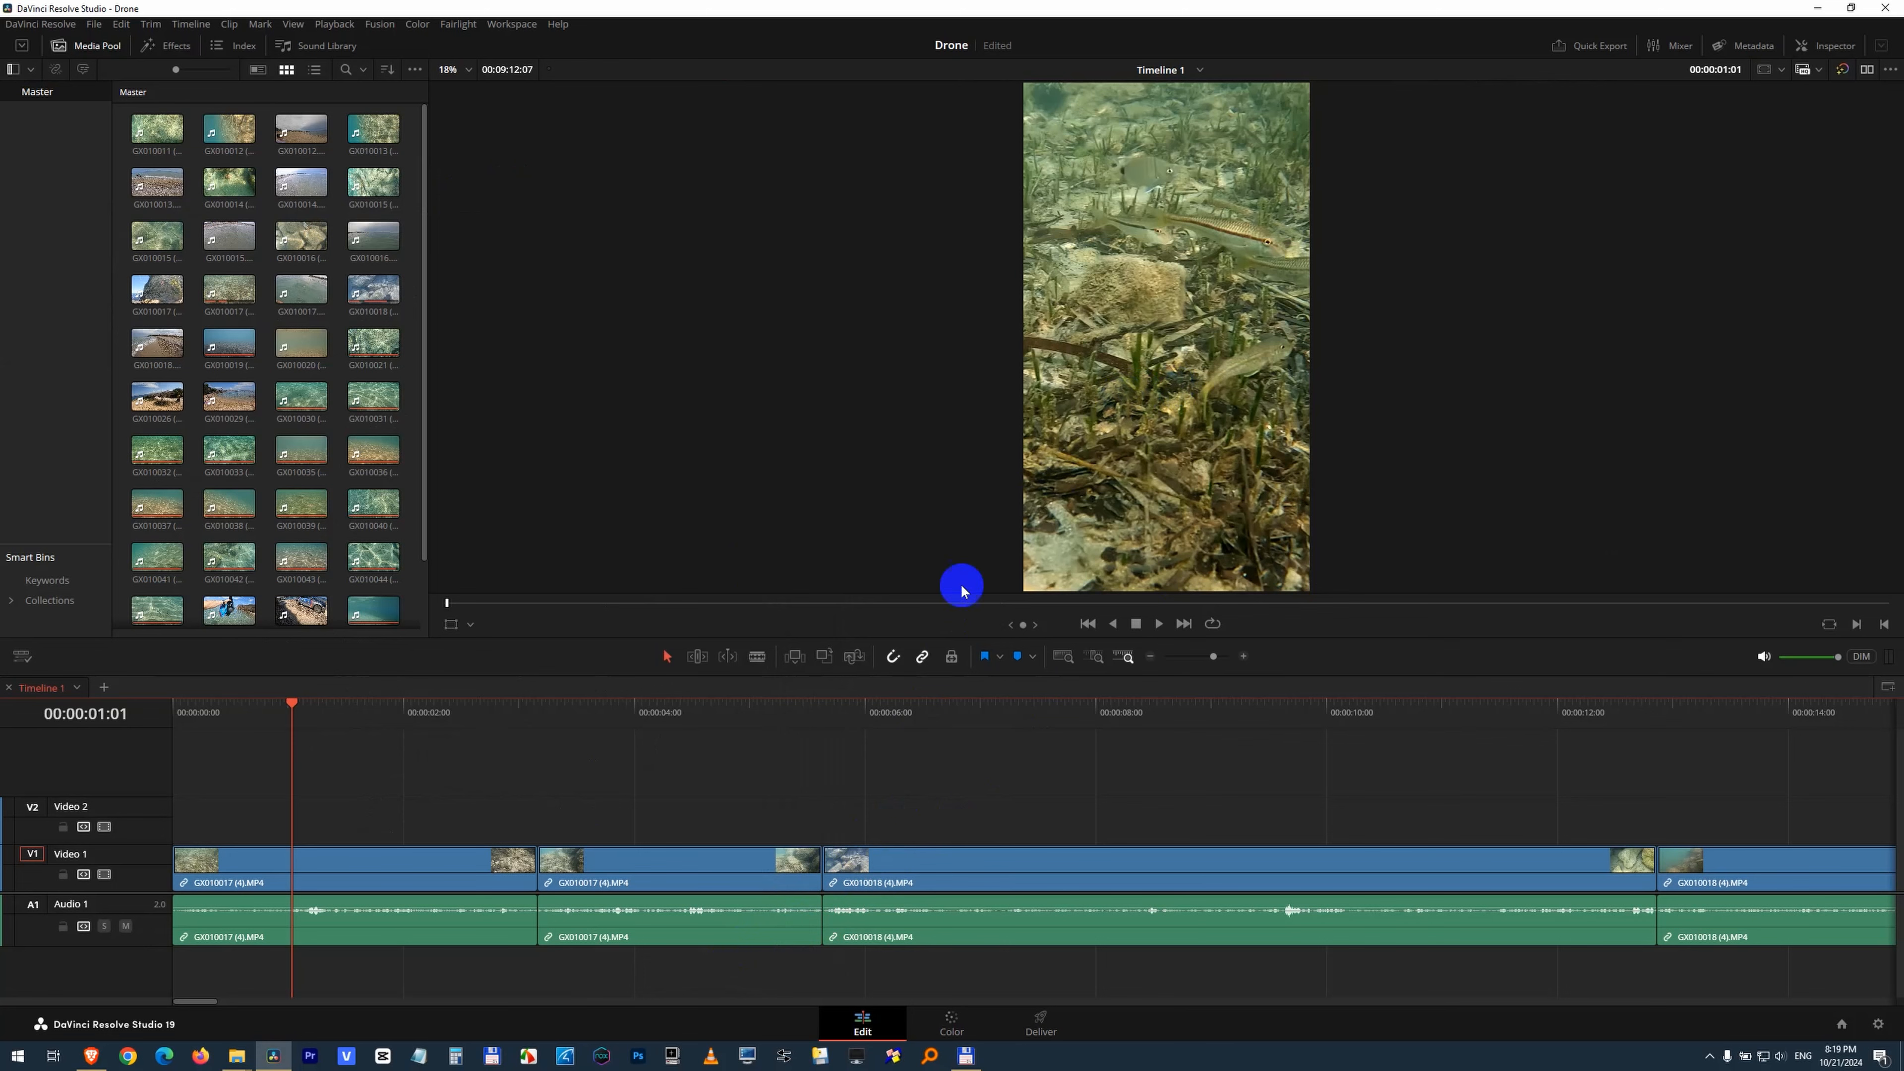
# Step: Switch the project's timeline resolution from vertical to horizontal 3840 x 2160 Ultra HD and save the project settings
pyautogui.click(517, 851)
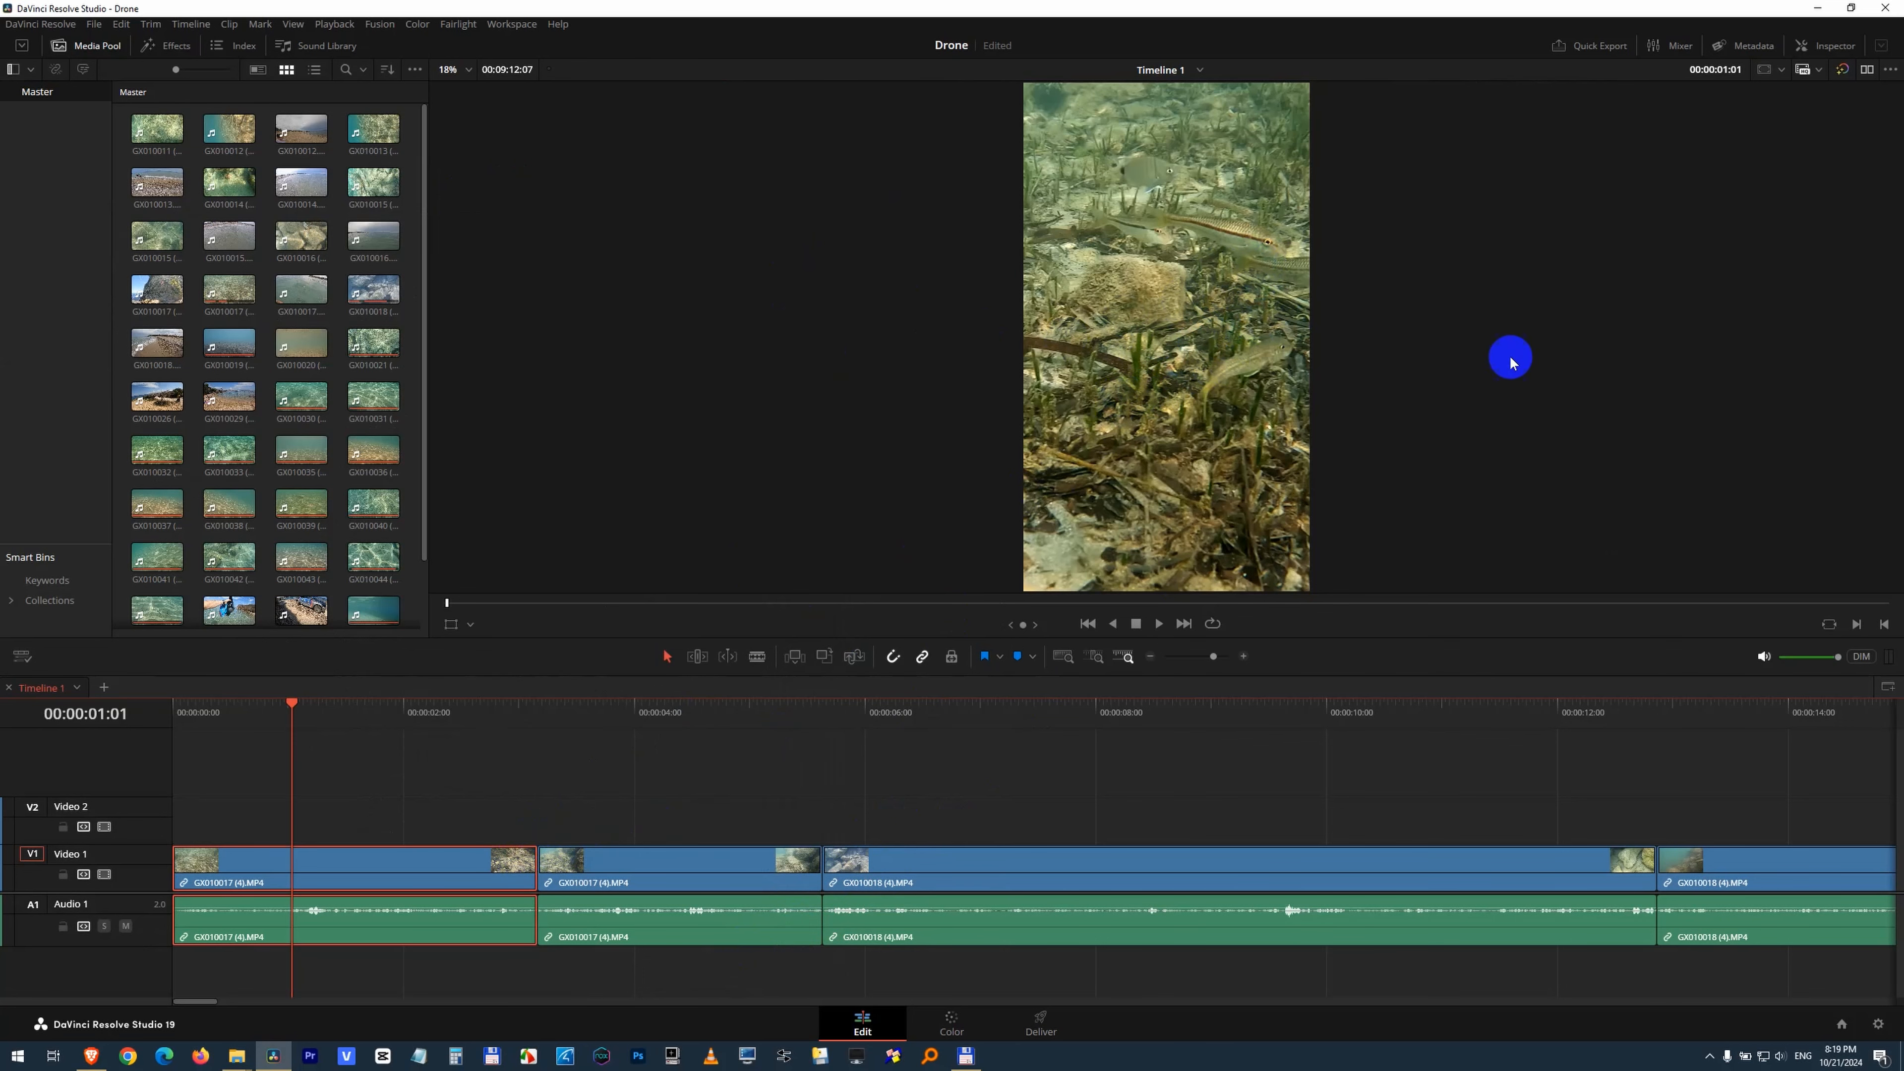
pyautogui.click(1878, 1025)
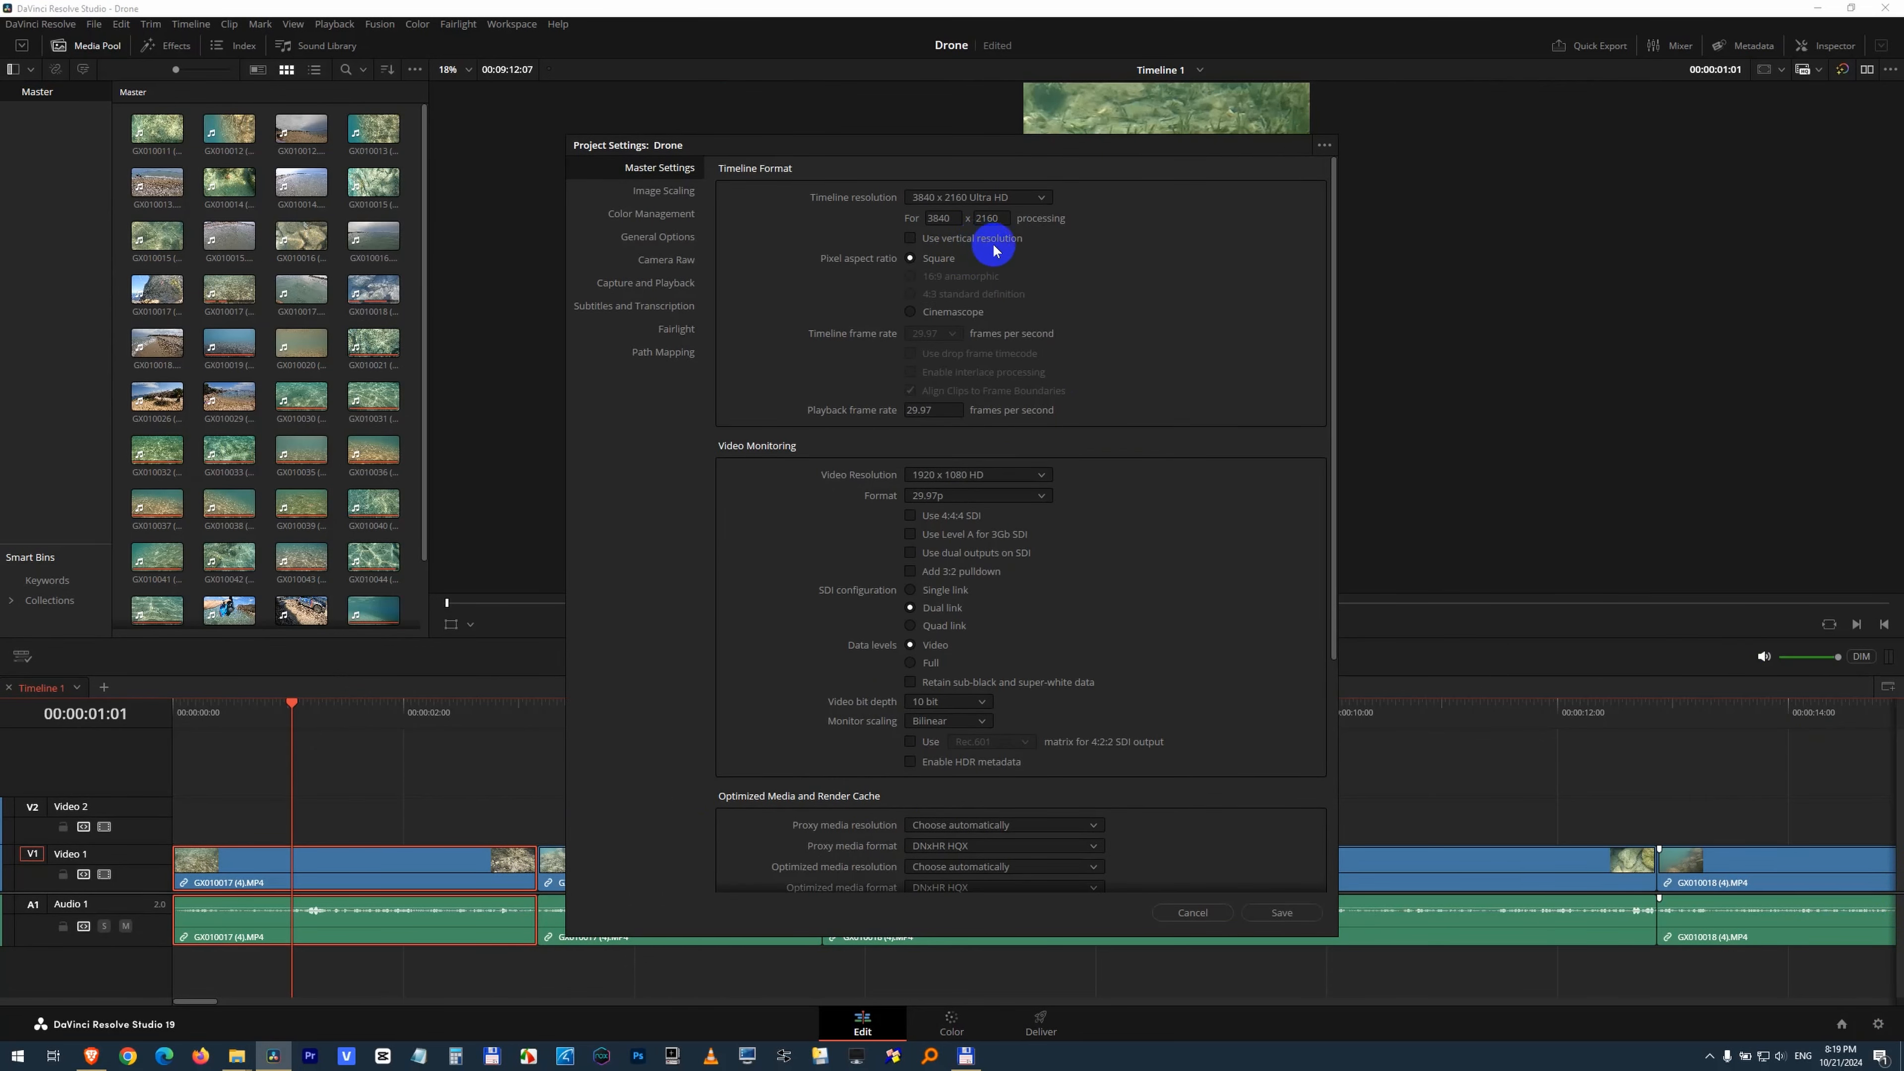
pyautogui.click(1269, 912)
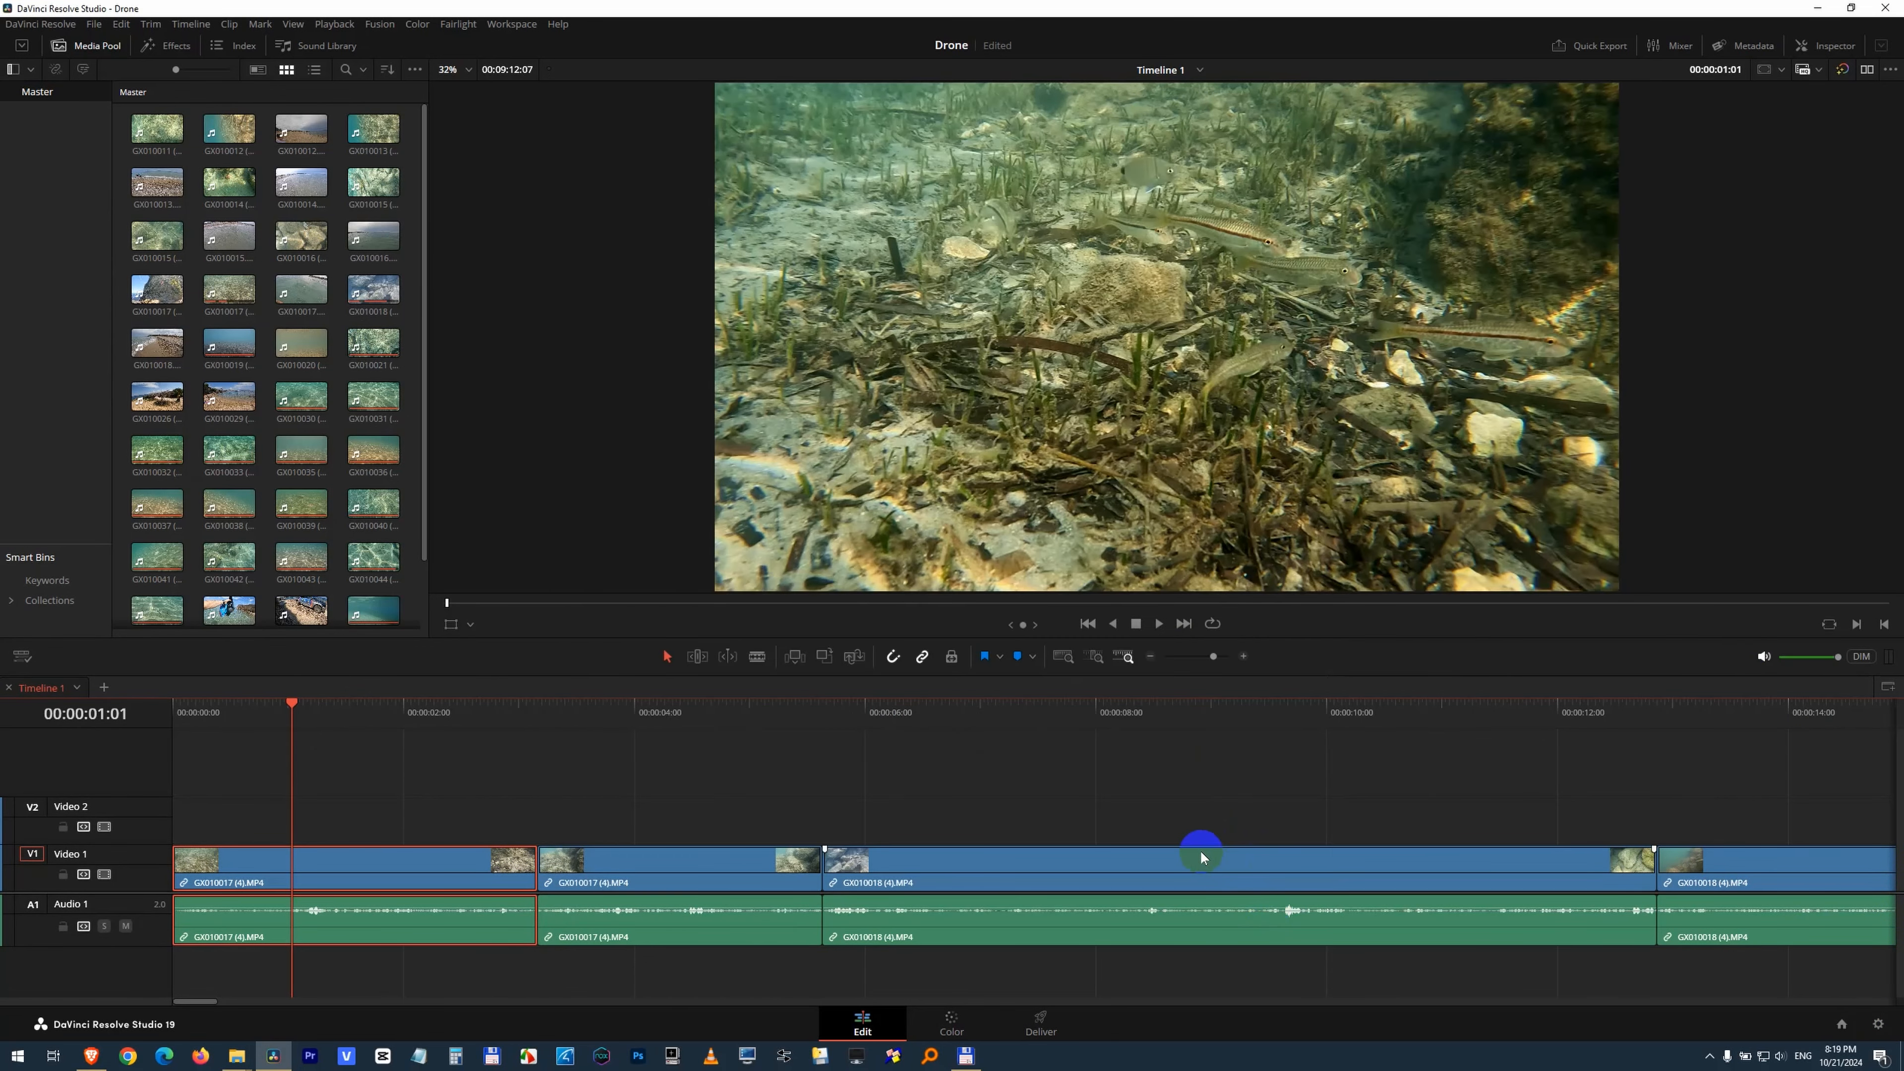
# Step: Place an Adjustment Clip on Video 2 at the timeline's start and extend it over the footage below
pyautogui.click(177, 45)
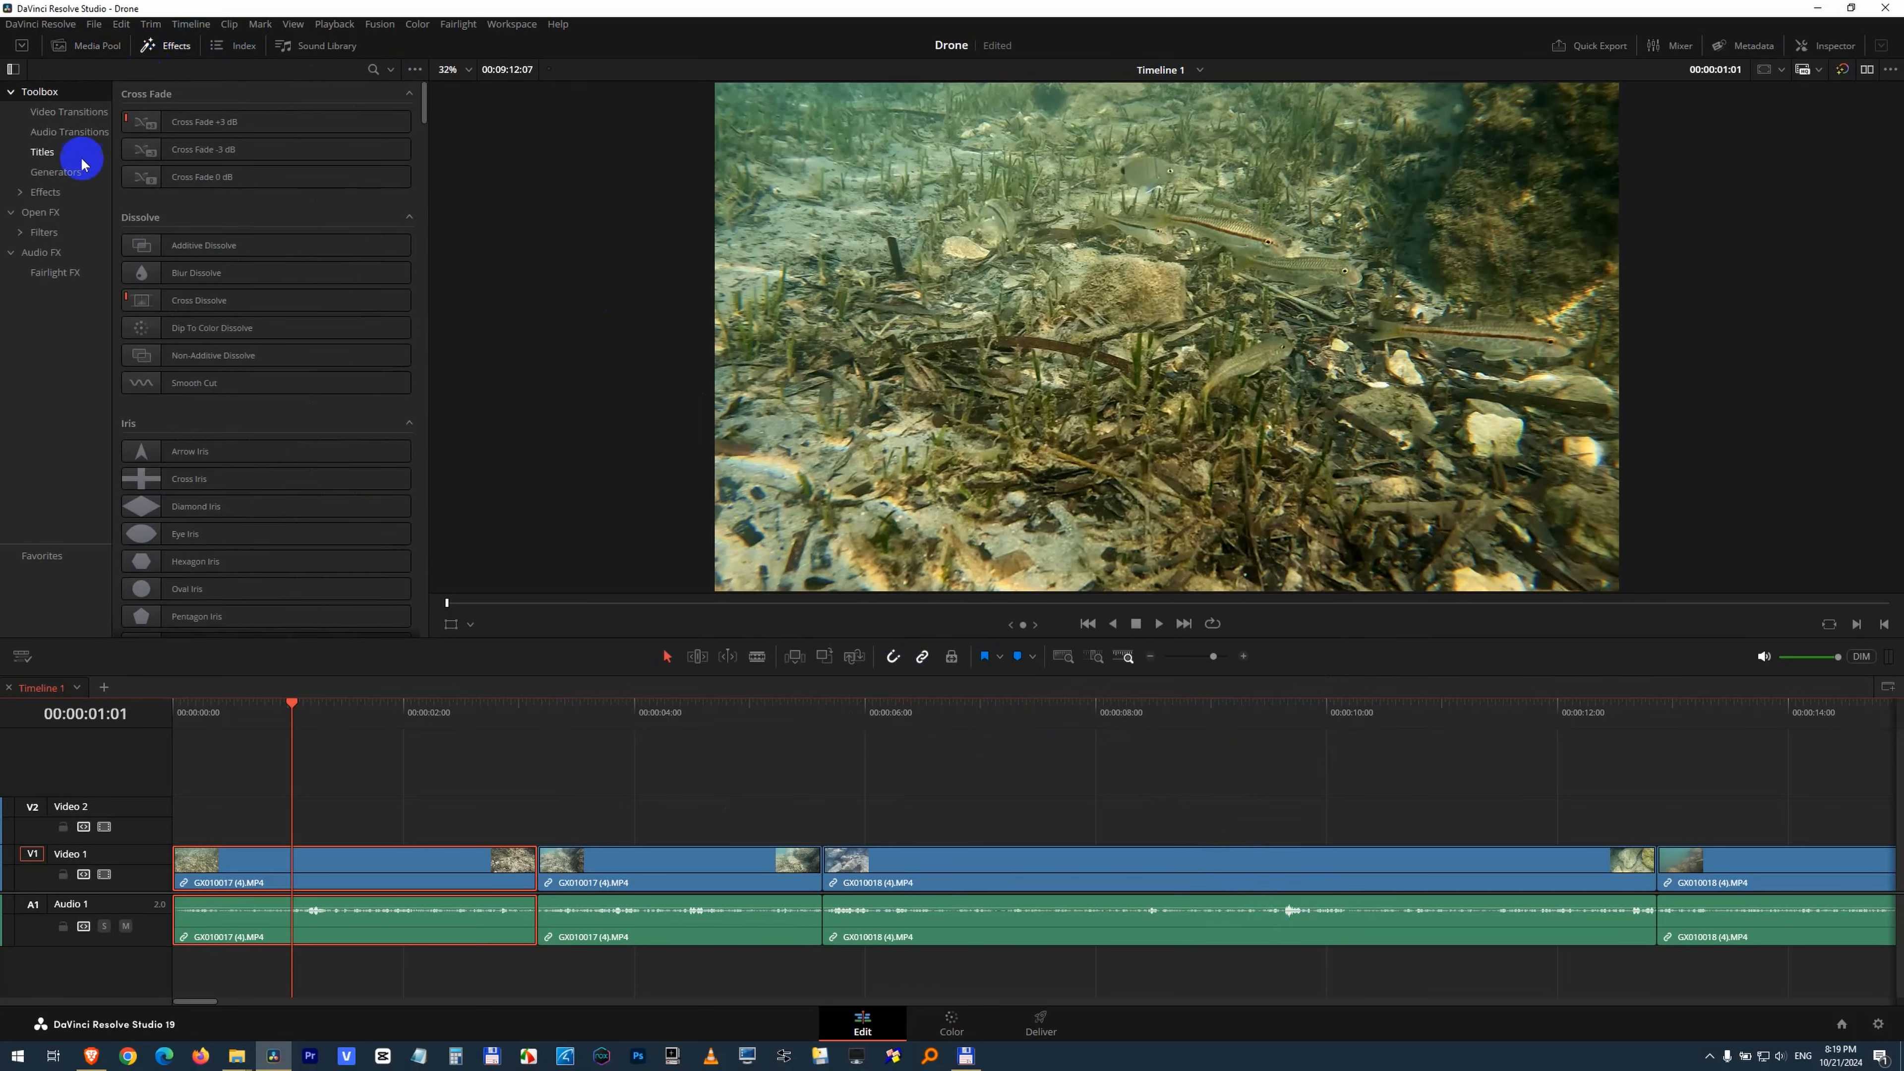
pyautogui.click(55, 196)
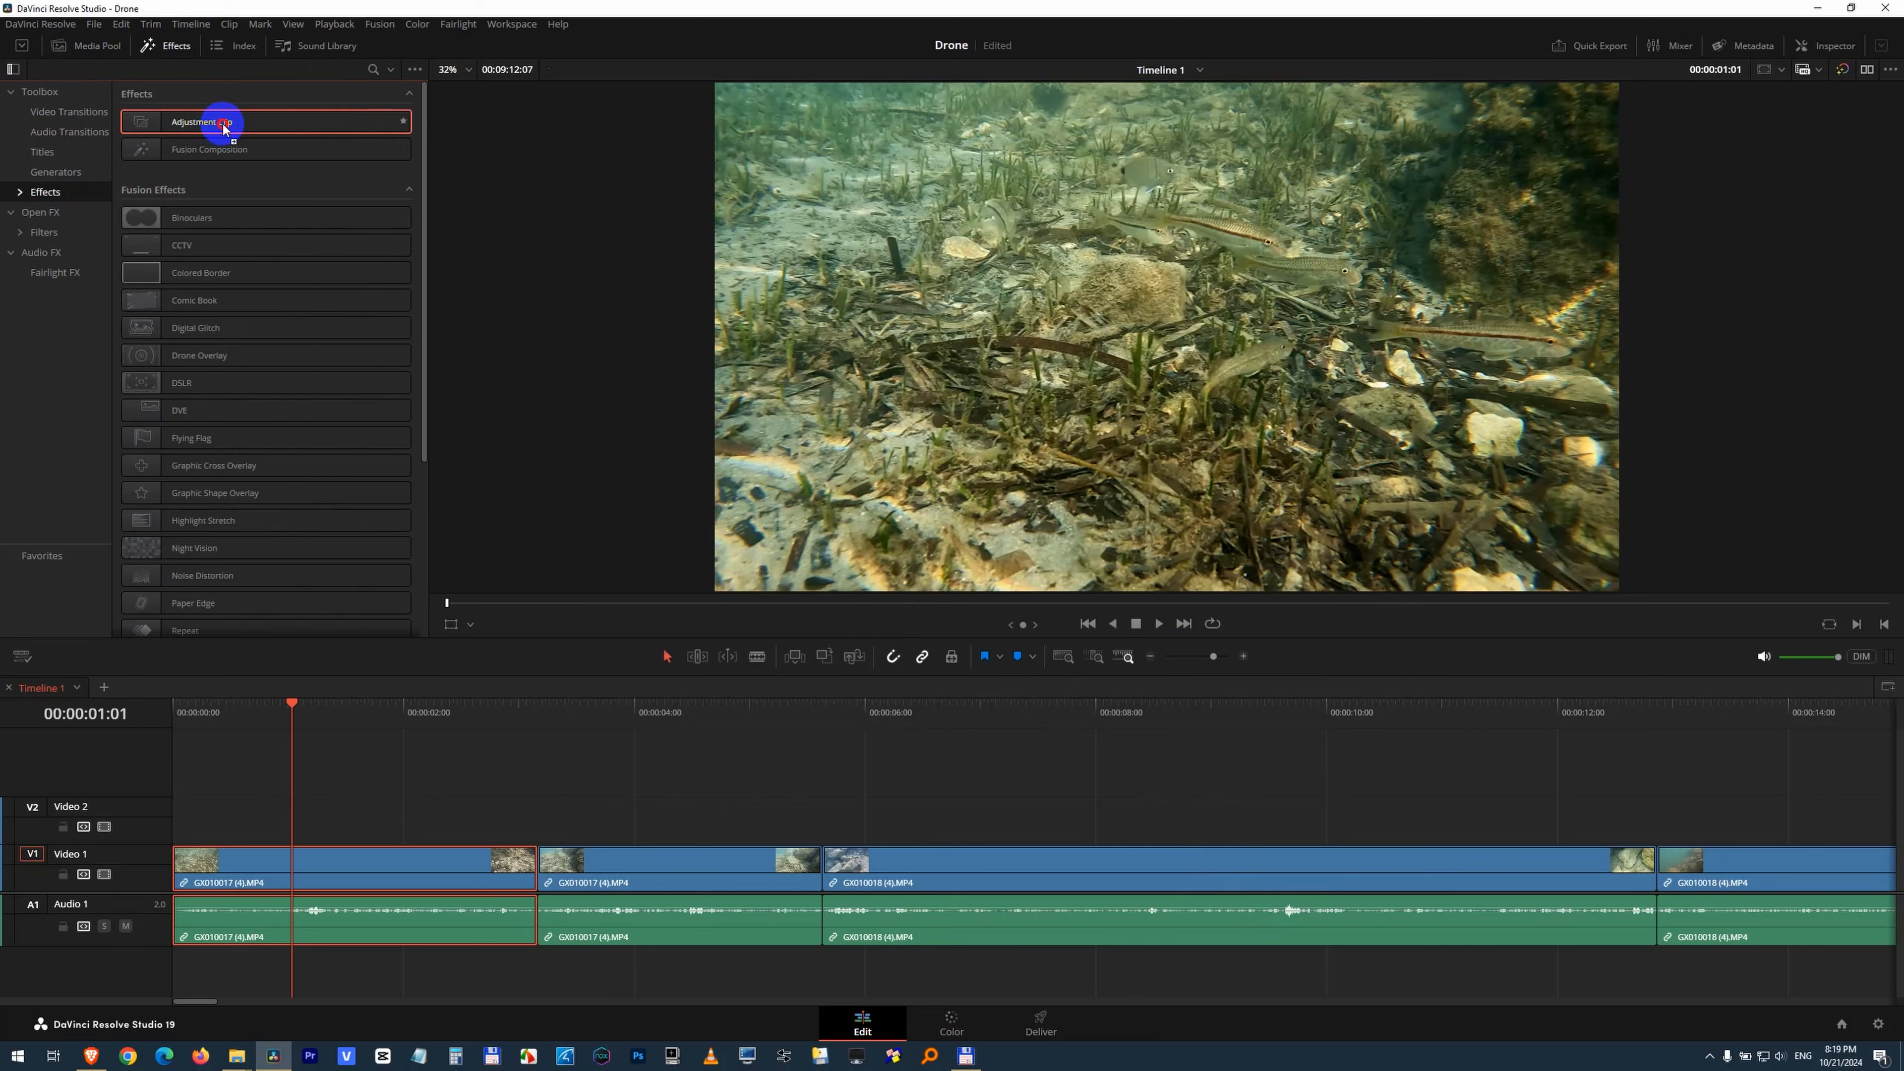
pyautogui.moveTo(224, 127); pyautogui.dragTo(450, 820)
pyautogui.moveTo(747, 821); pyautogui.dragTo(1729, 820)
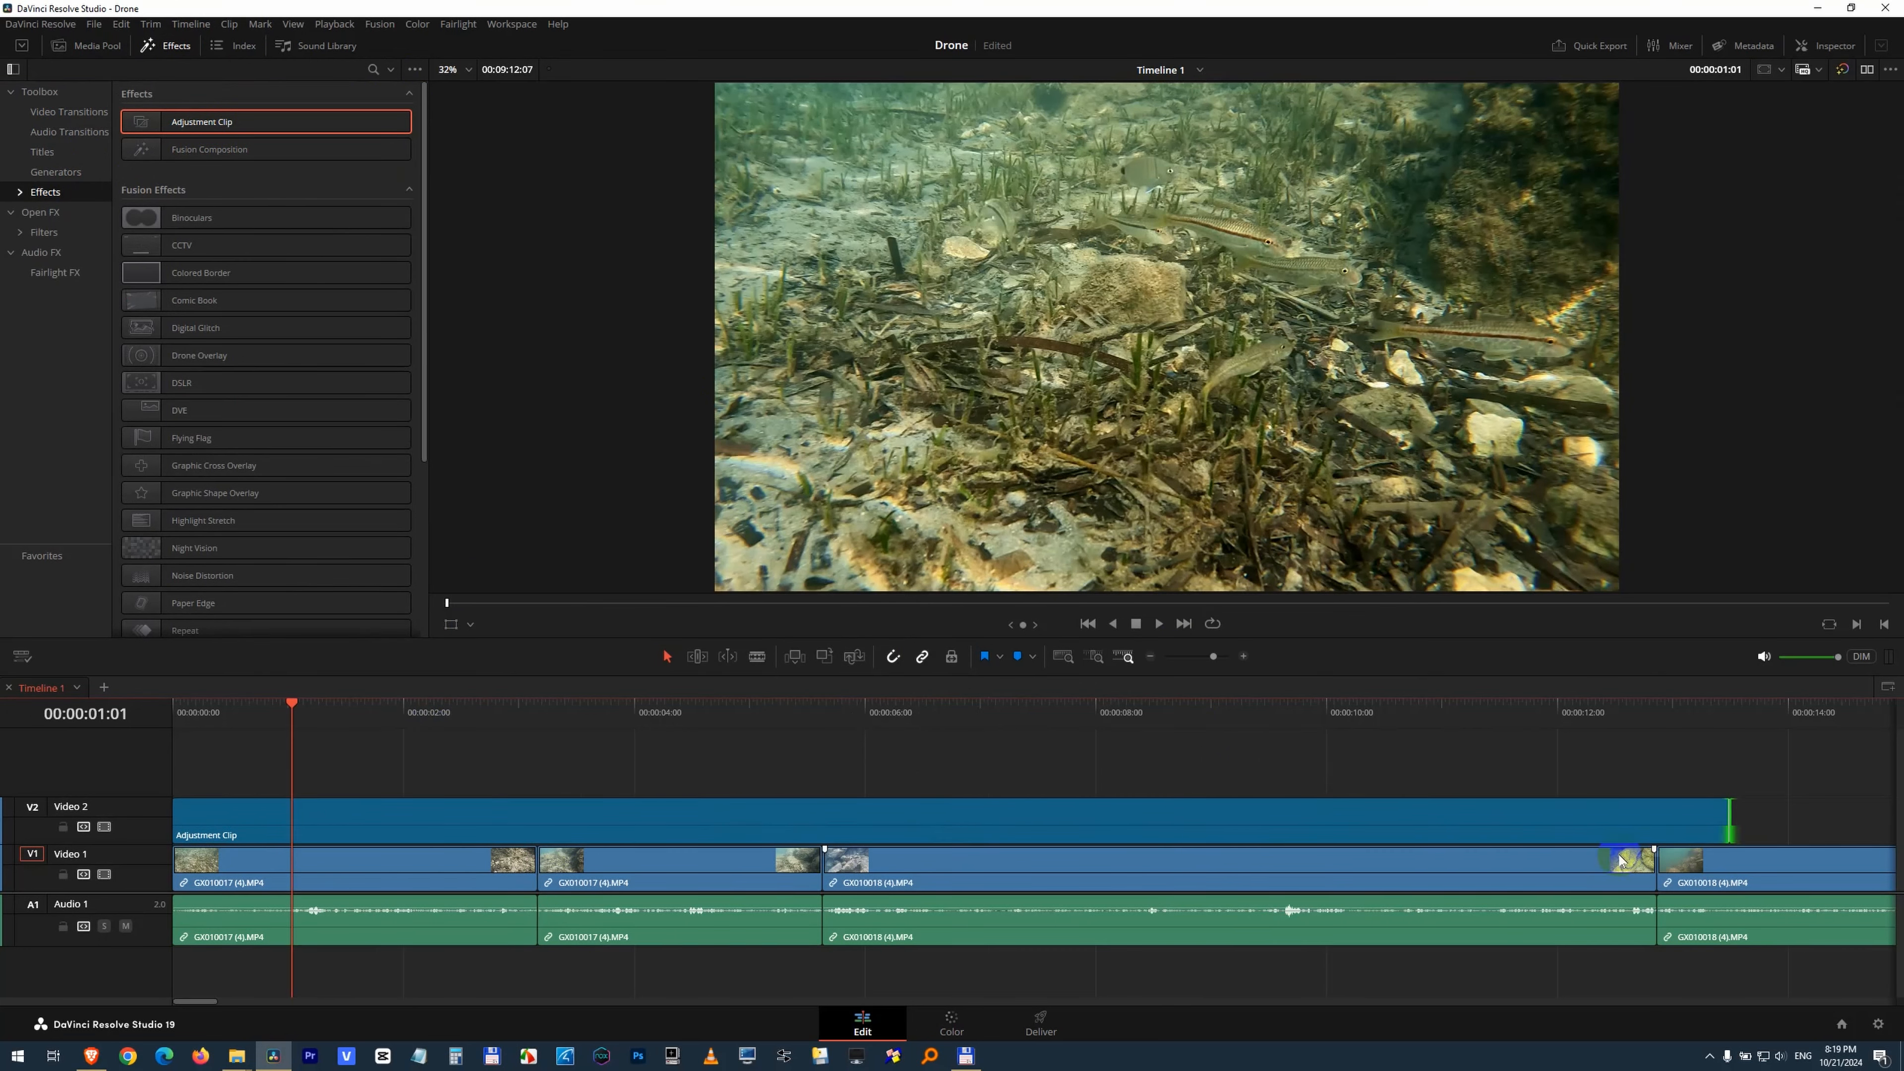
pyautogui.scroll(-5, 1370, 838)
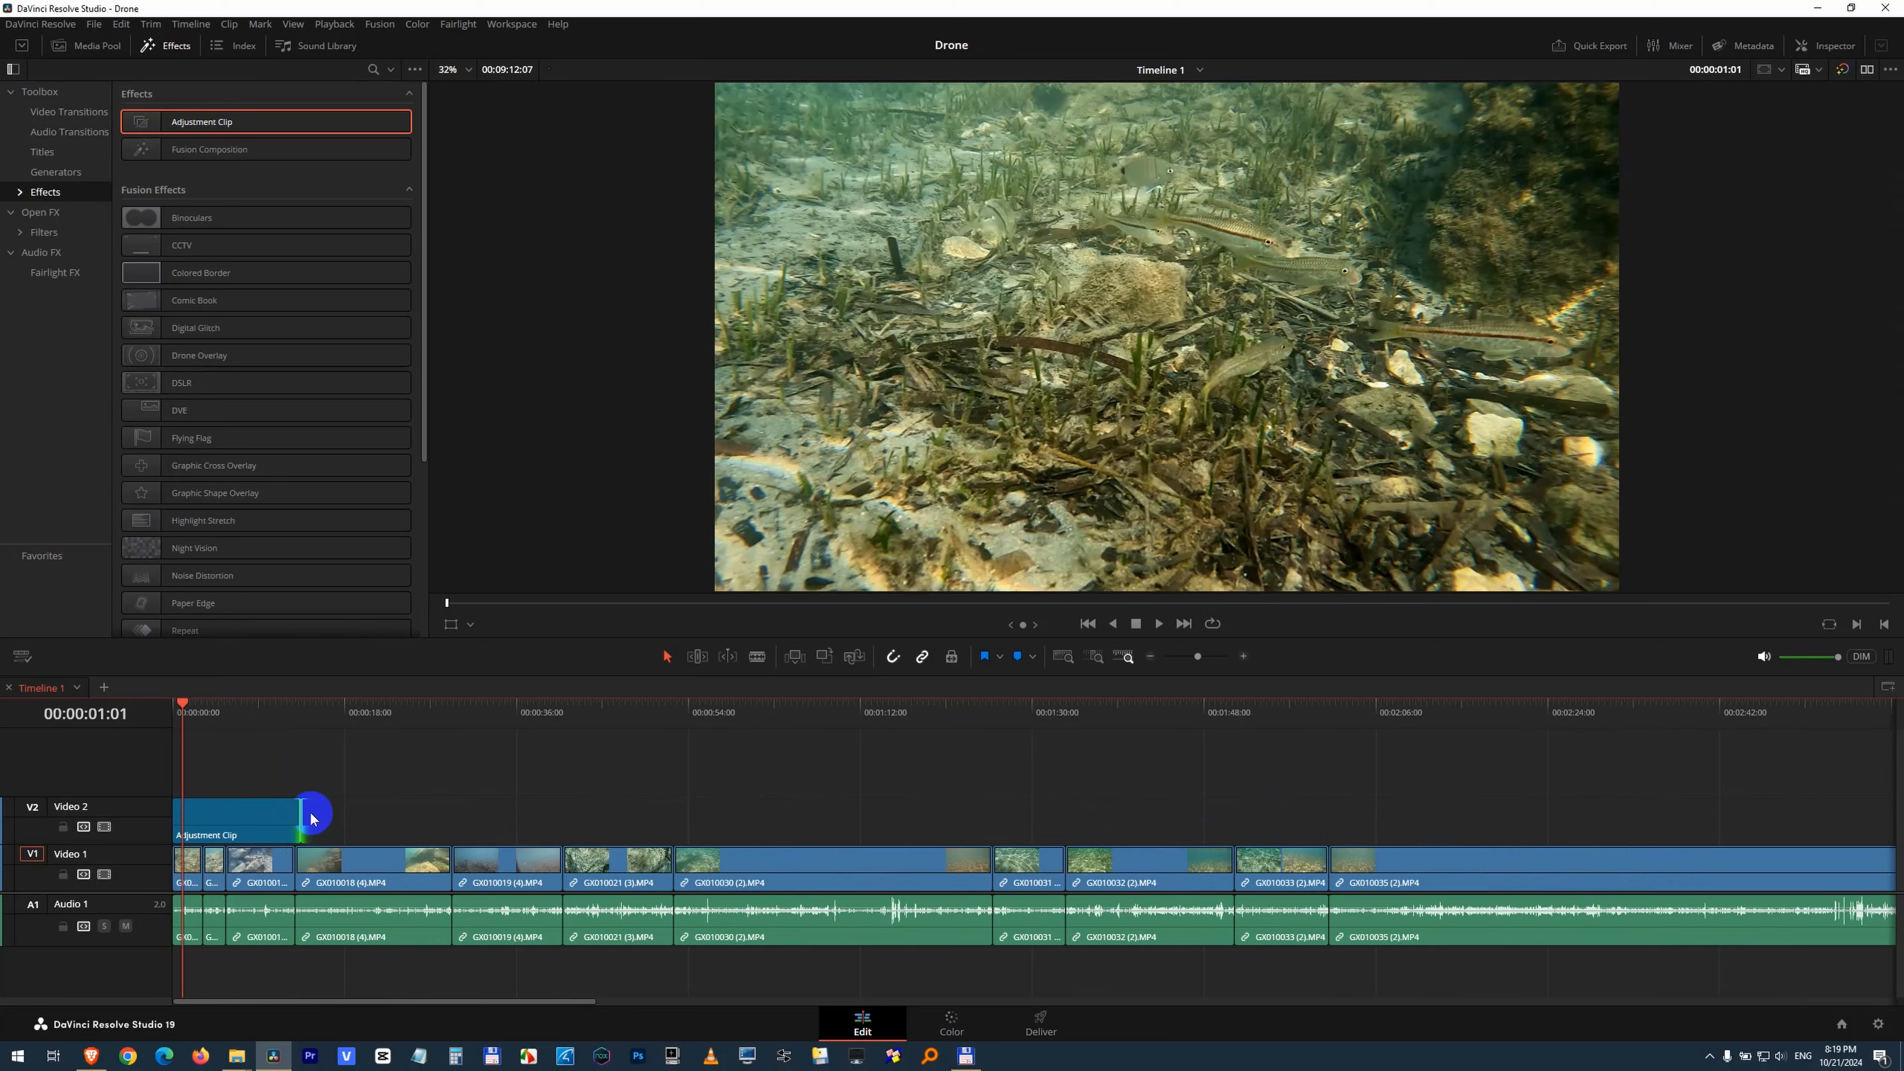
pyautogui.moveTo(301, 821); pyautogui.dragTo(1538, 821)
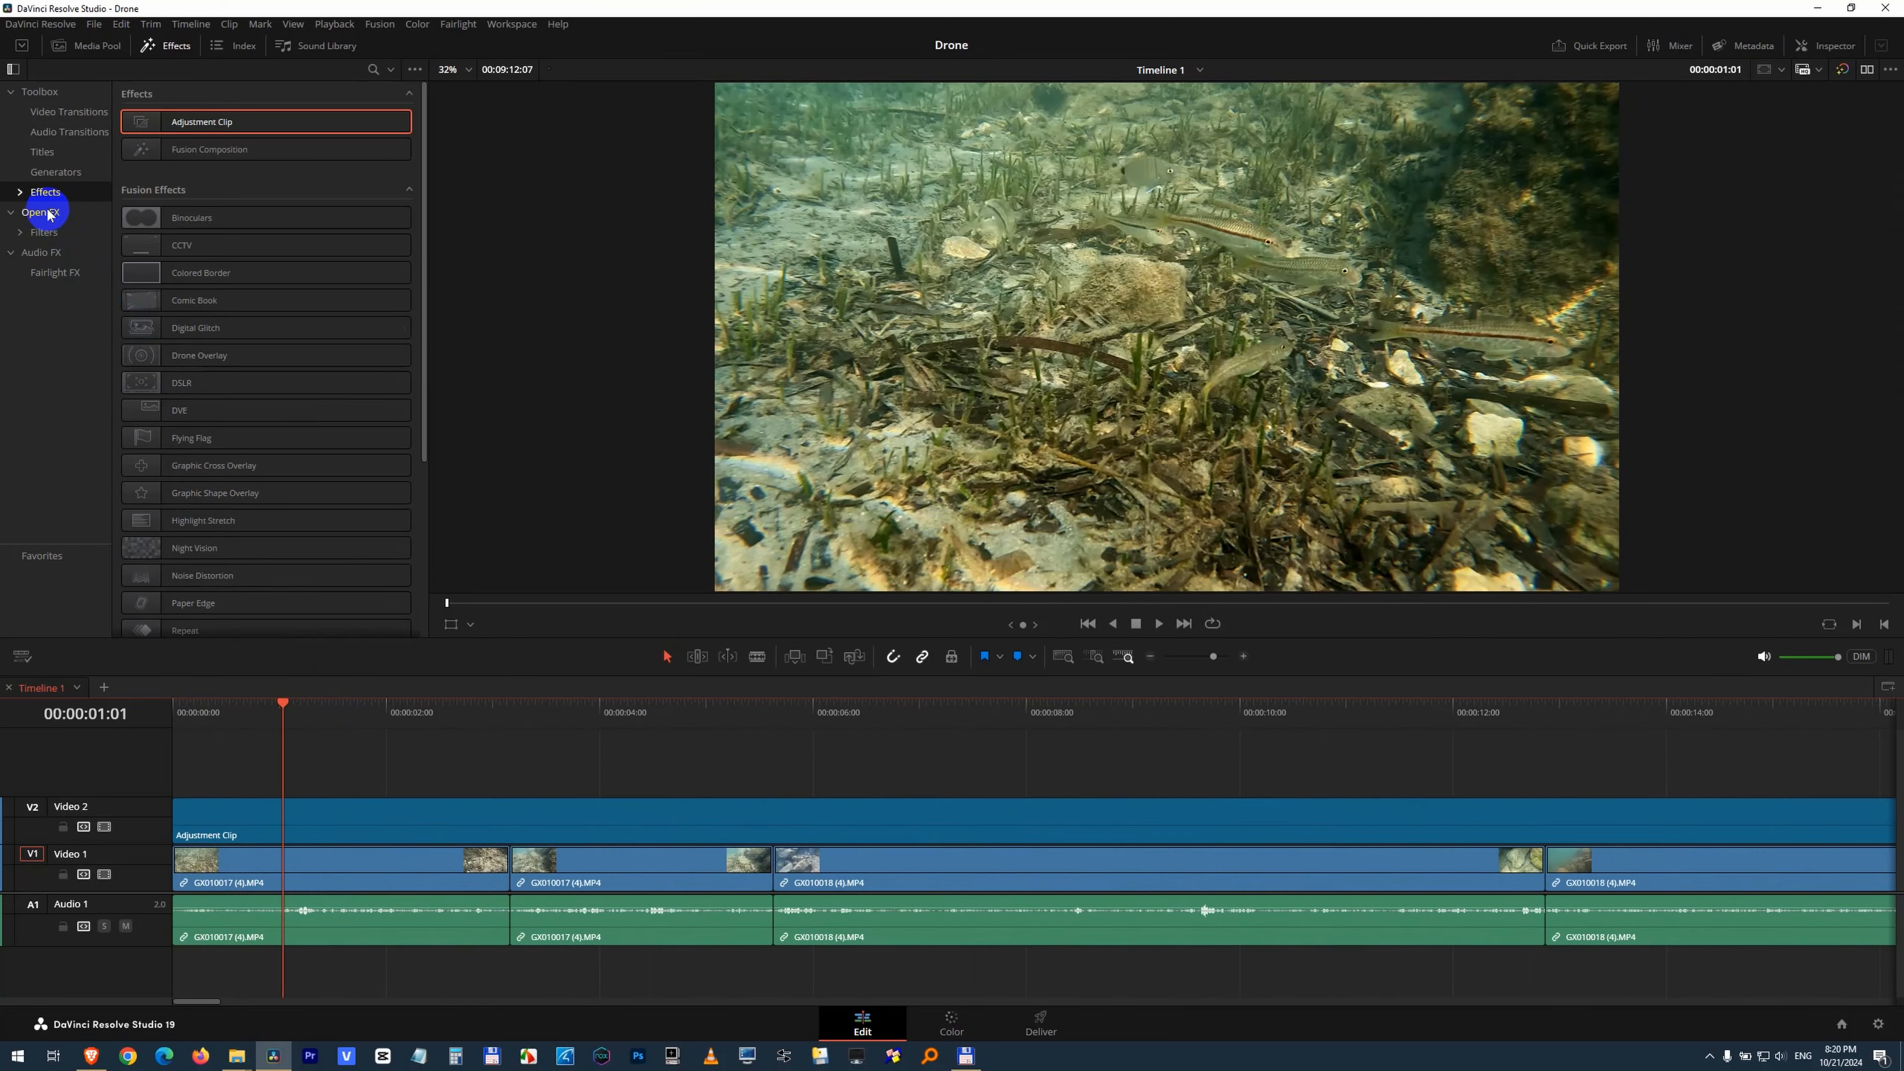
# Step: Apply the Resolve FX Grid effect to the adjustment clip on Video 2
pyautogui.click(47, 212)
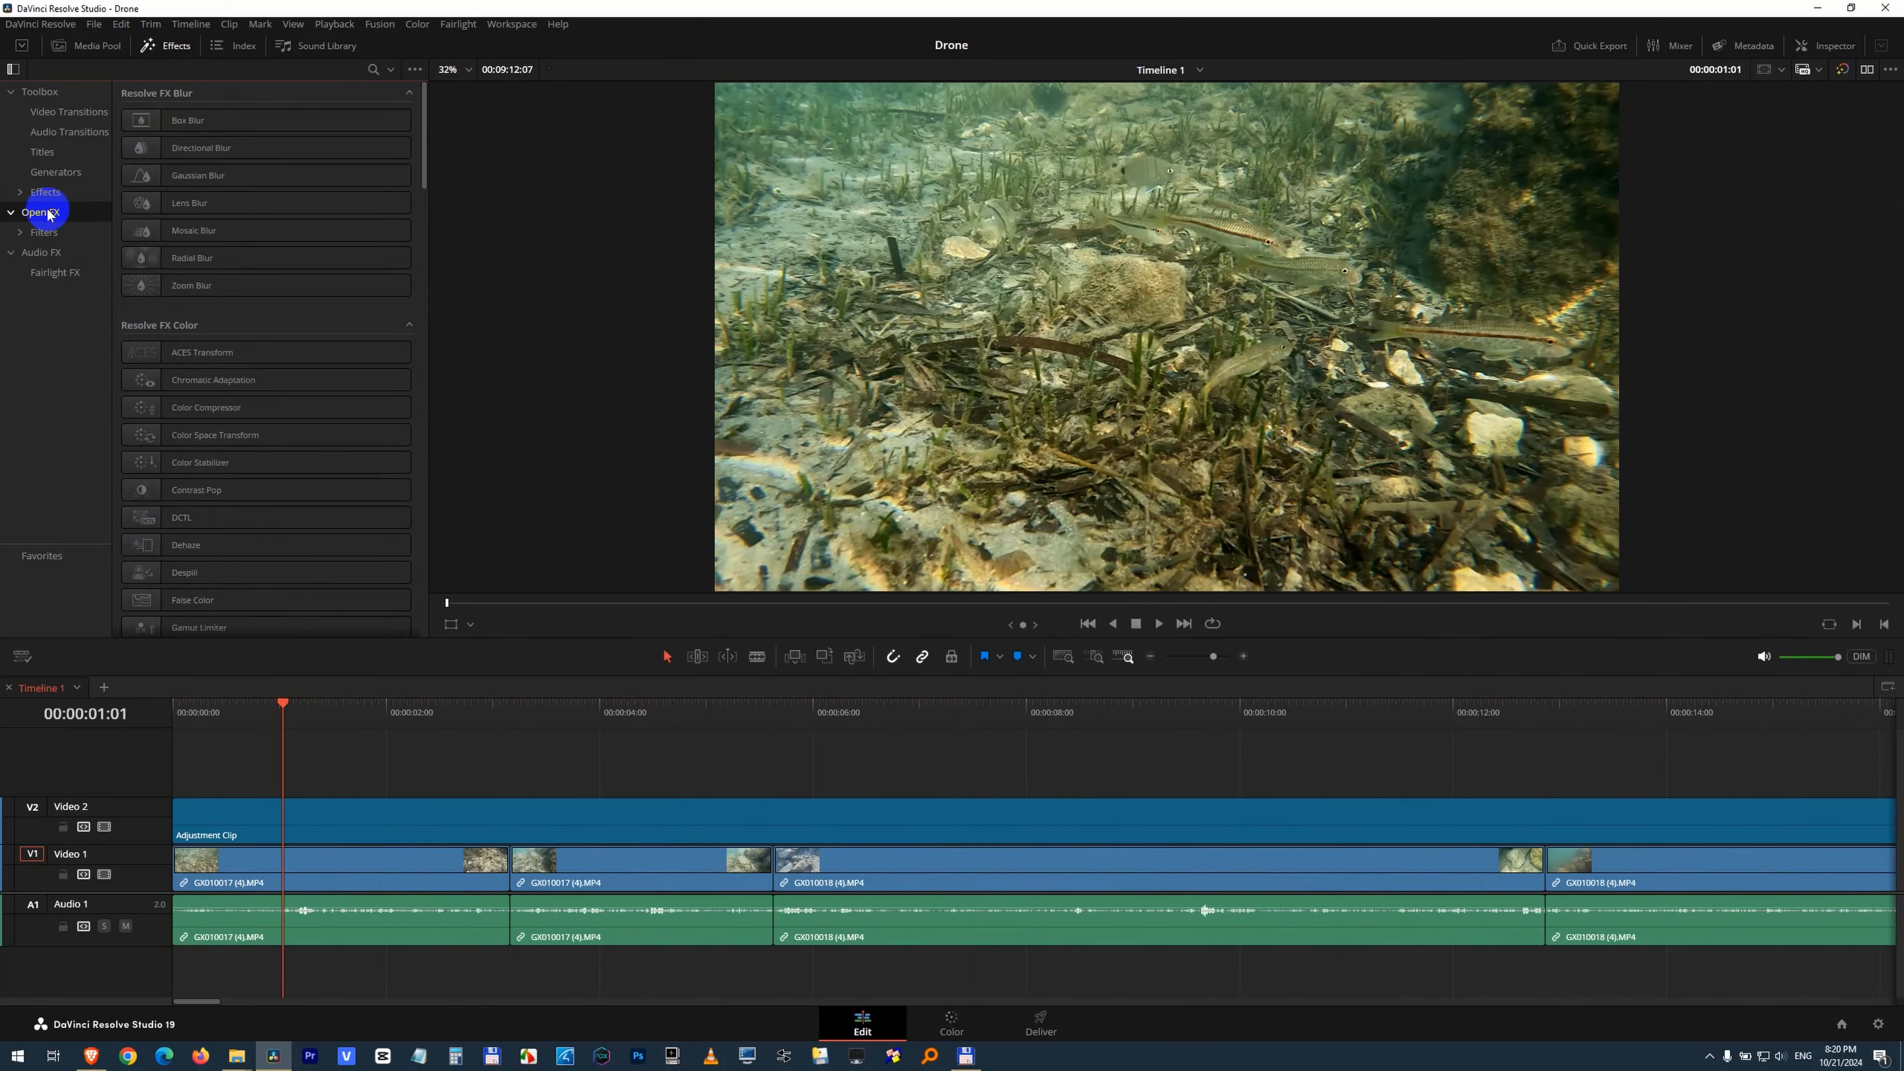
pyautogui.scroll(-10, 251, 334)
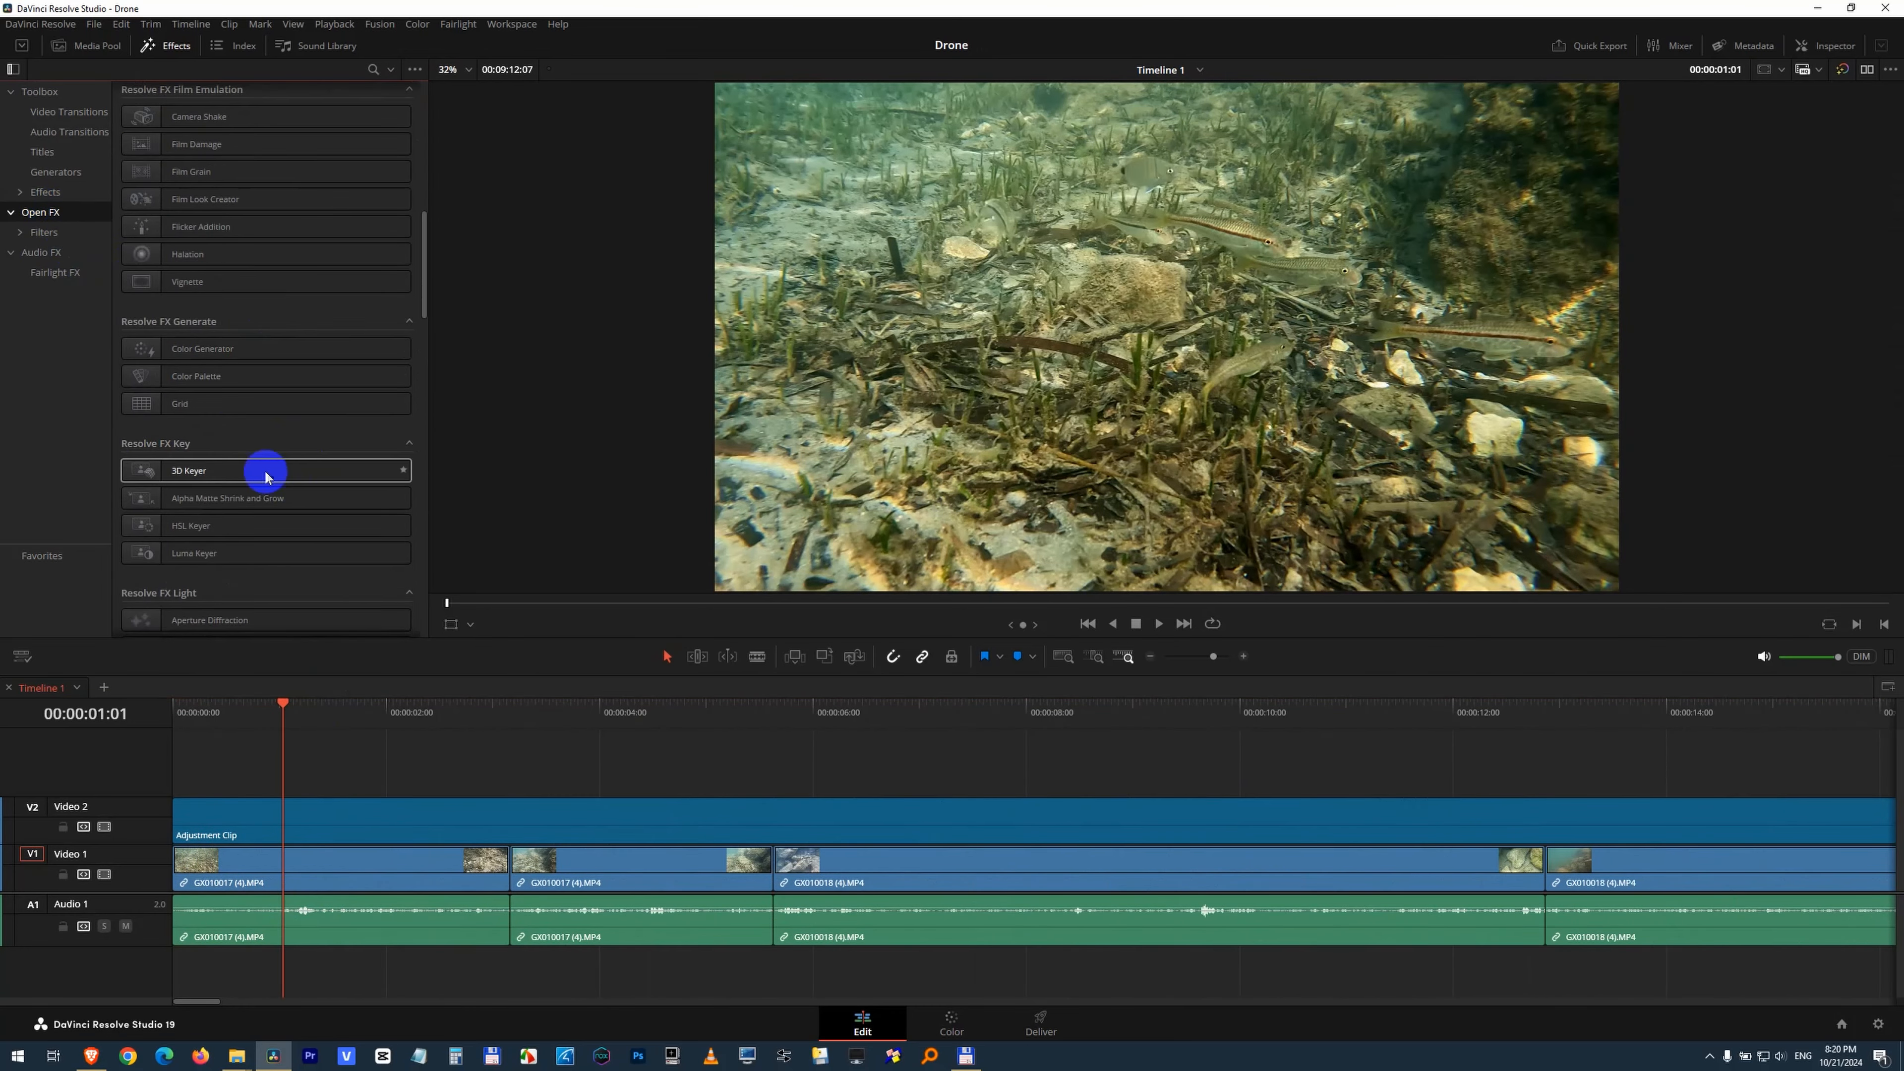
pyautogui.moveTo(205, 418); pyautogui.dragTo(286, 818)
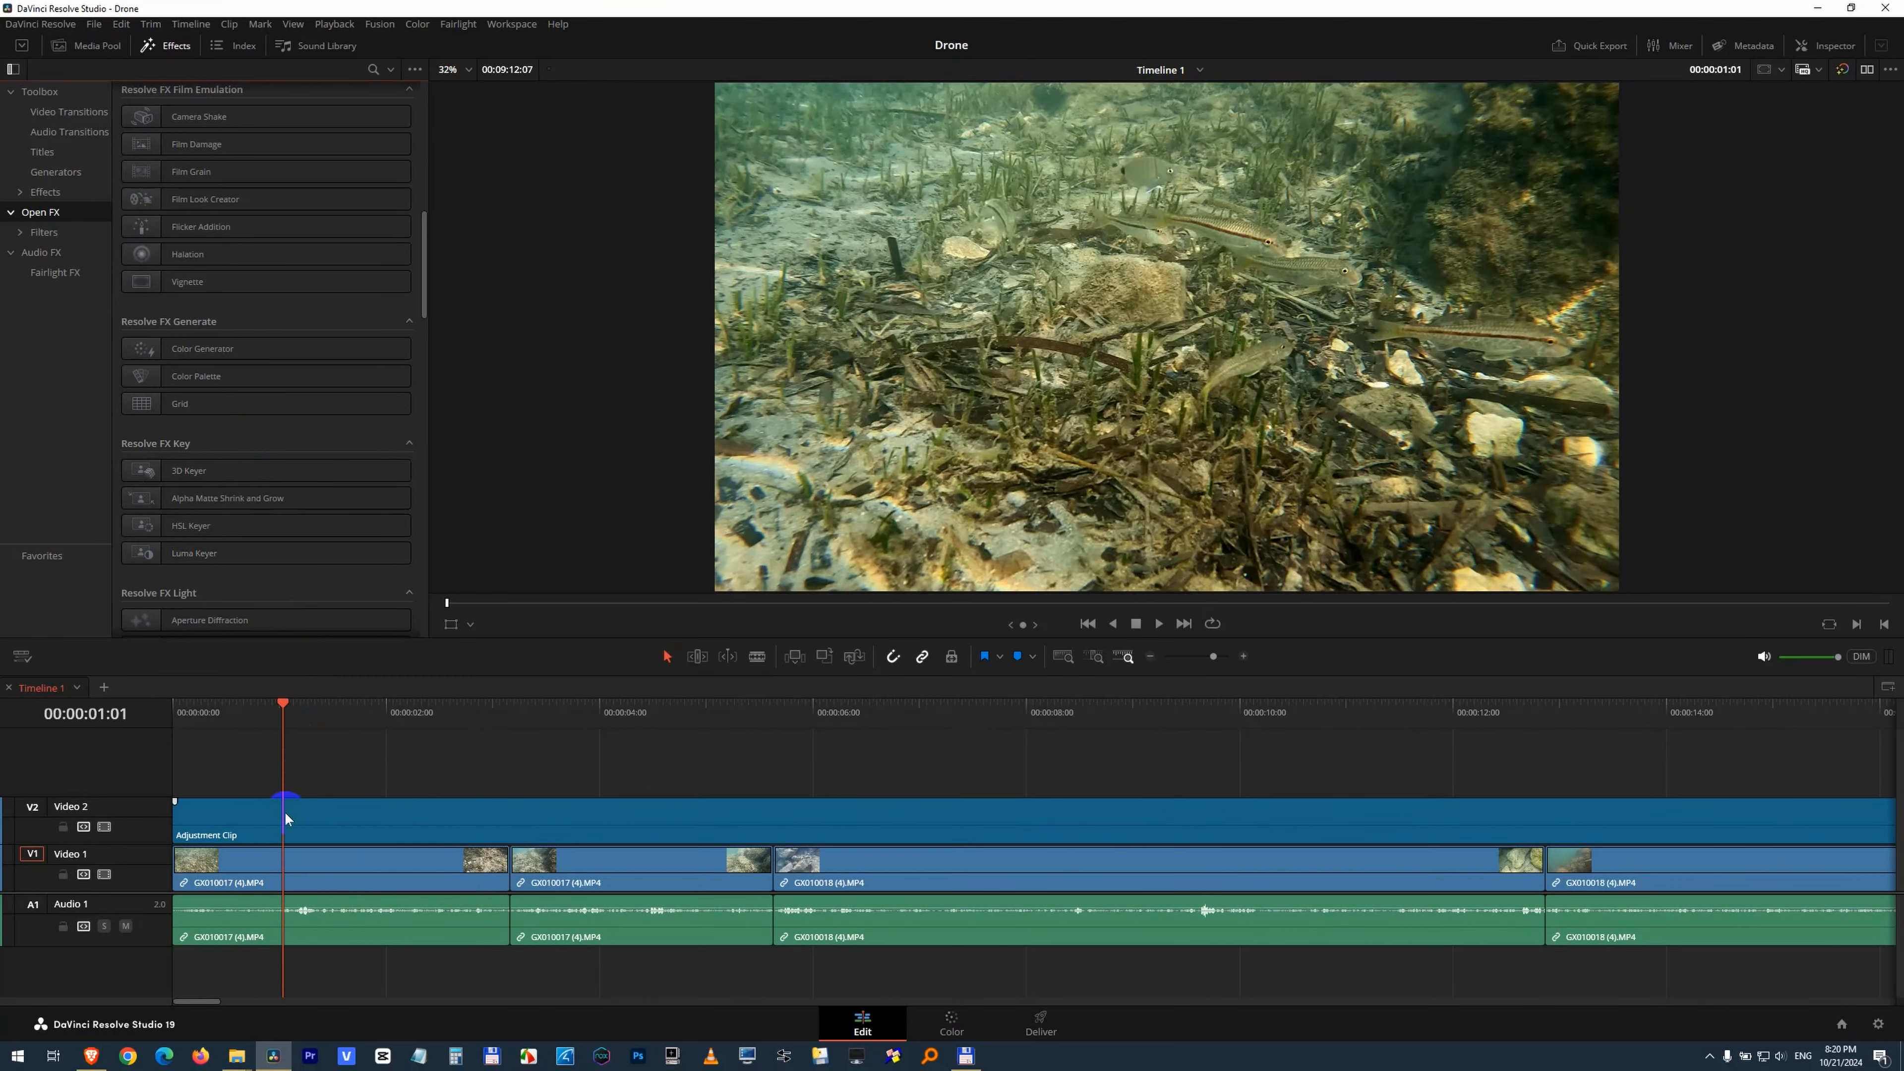
pyautogui.click(192, 399)
pyautogui.moveTo(291, 756); pyautogui.dragTo(262, 818)
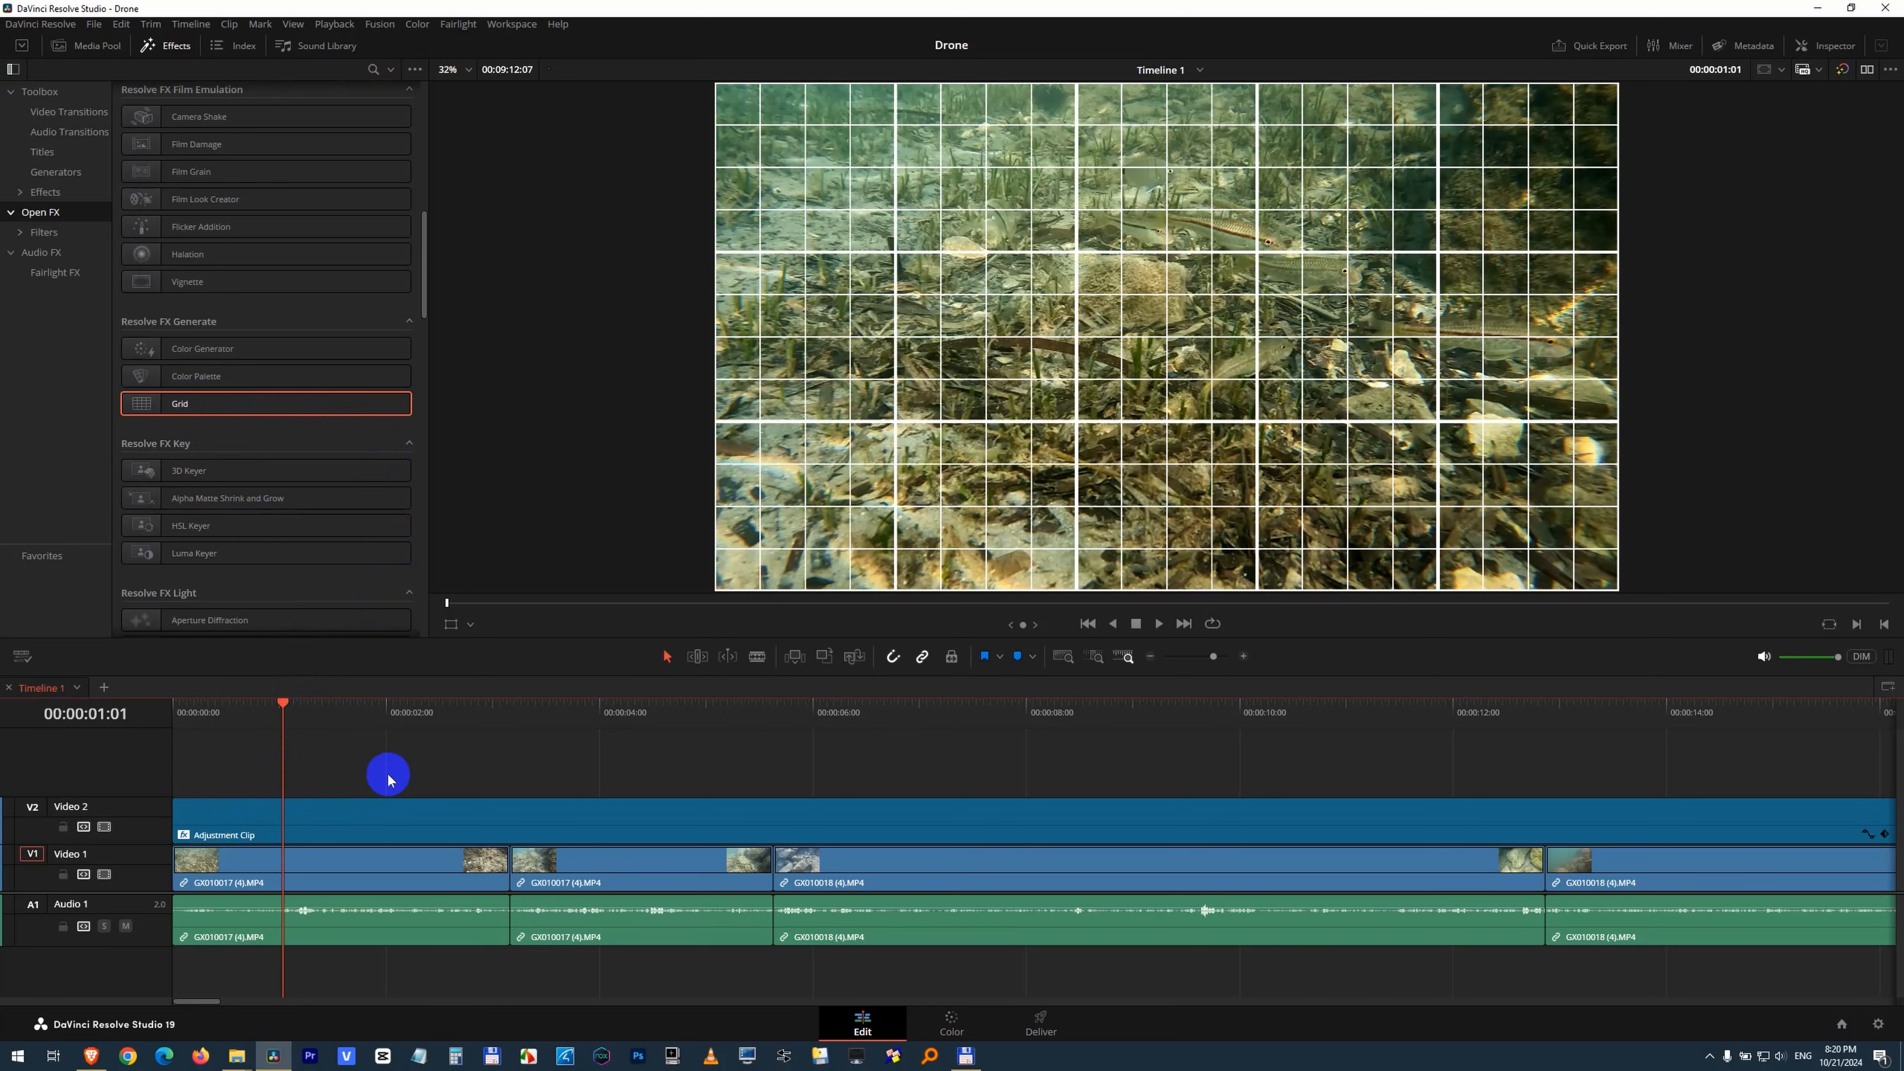
# Step: Set the adjustment clip's Grid effect to 1 row cell and 3 column cells
pyautogui.click(350, 831)
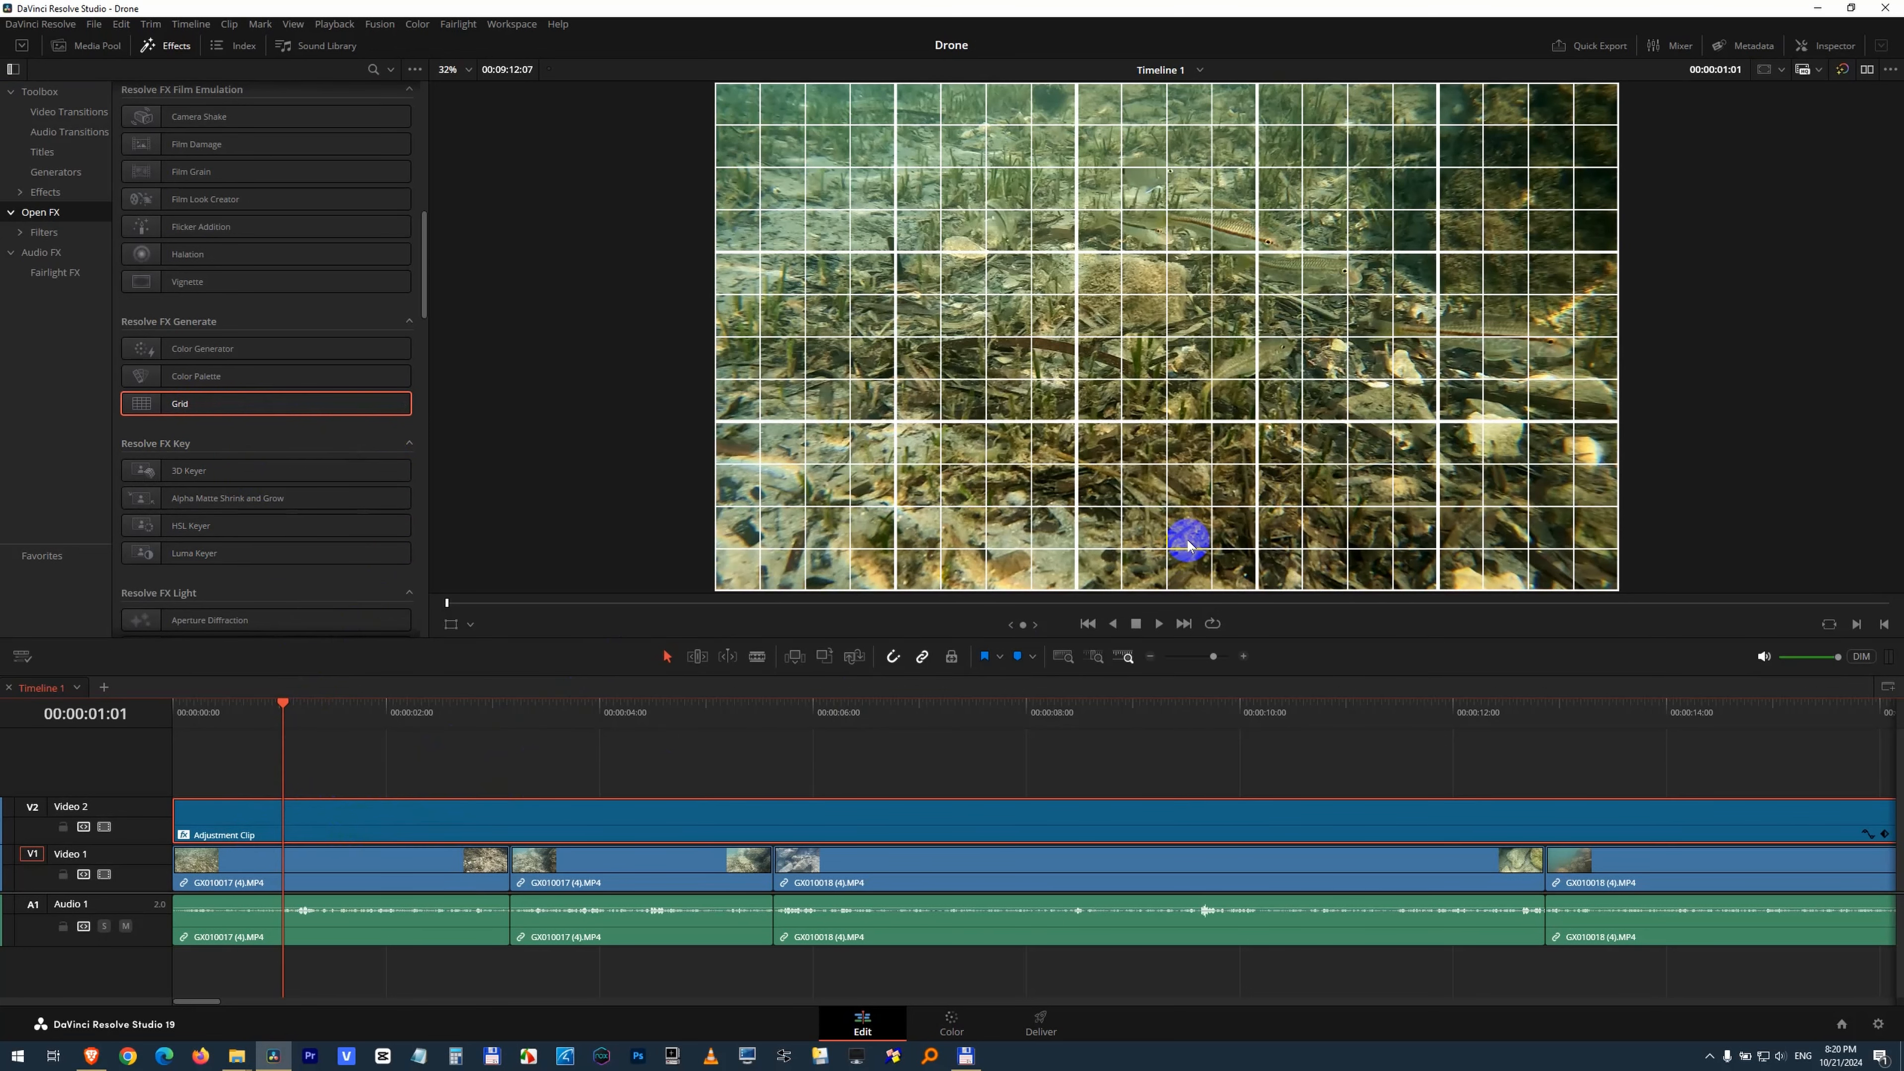
pyautogui.click(1834, 47)
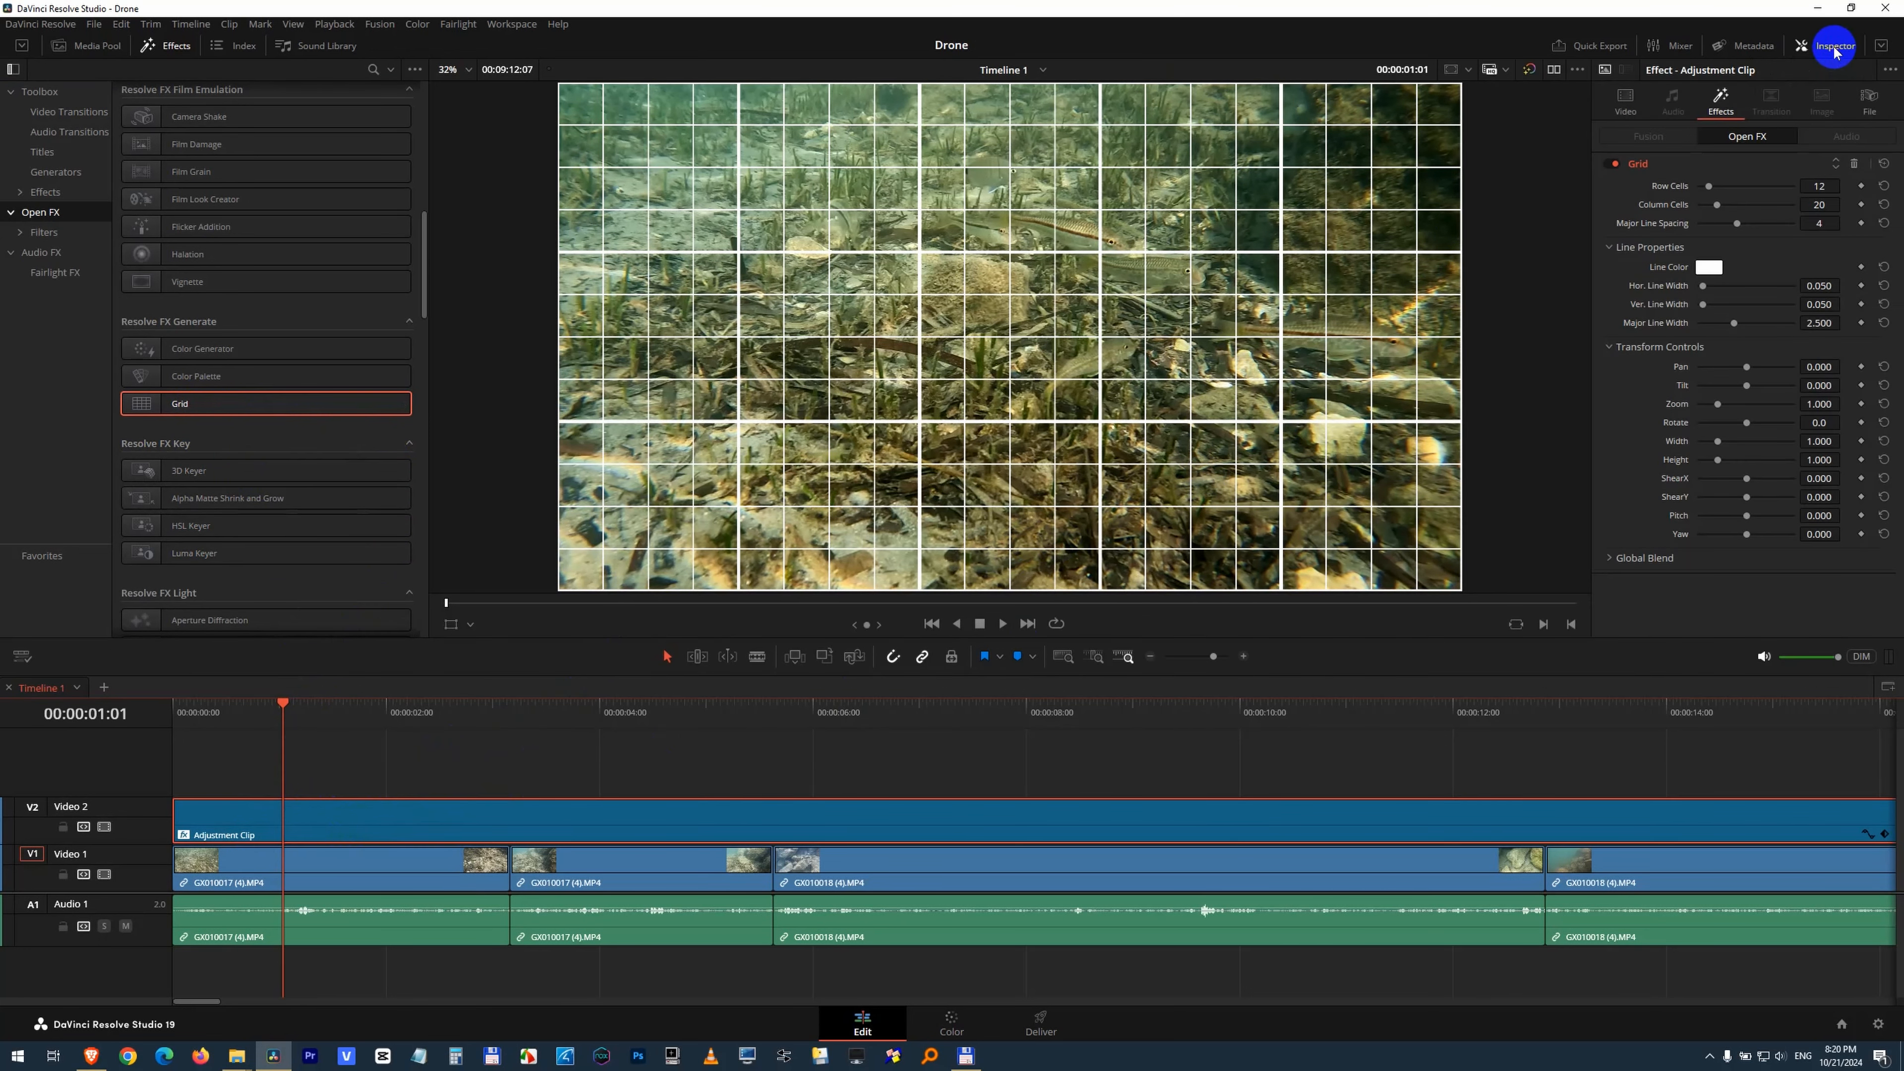
pyautogui.click(1720, 106)
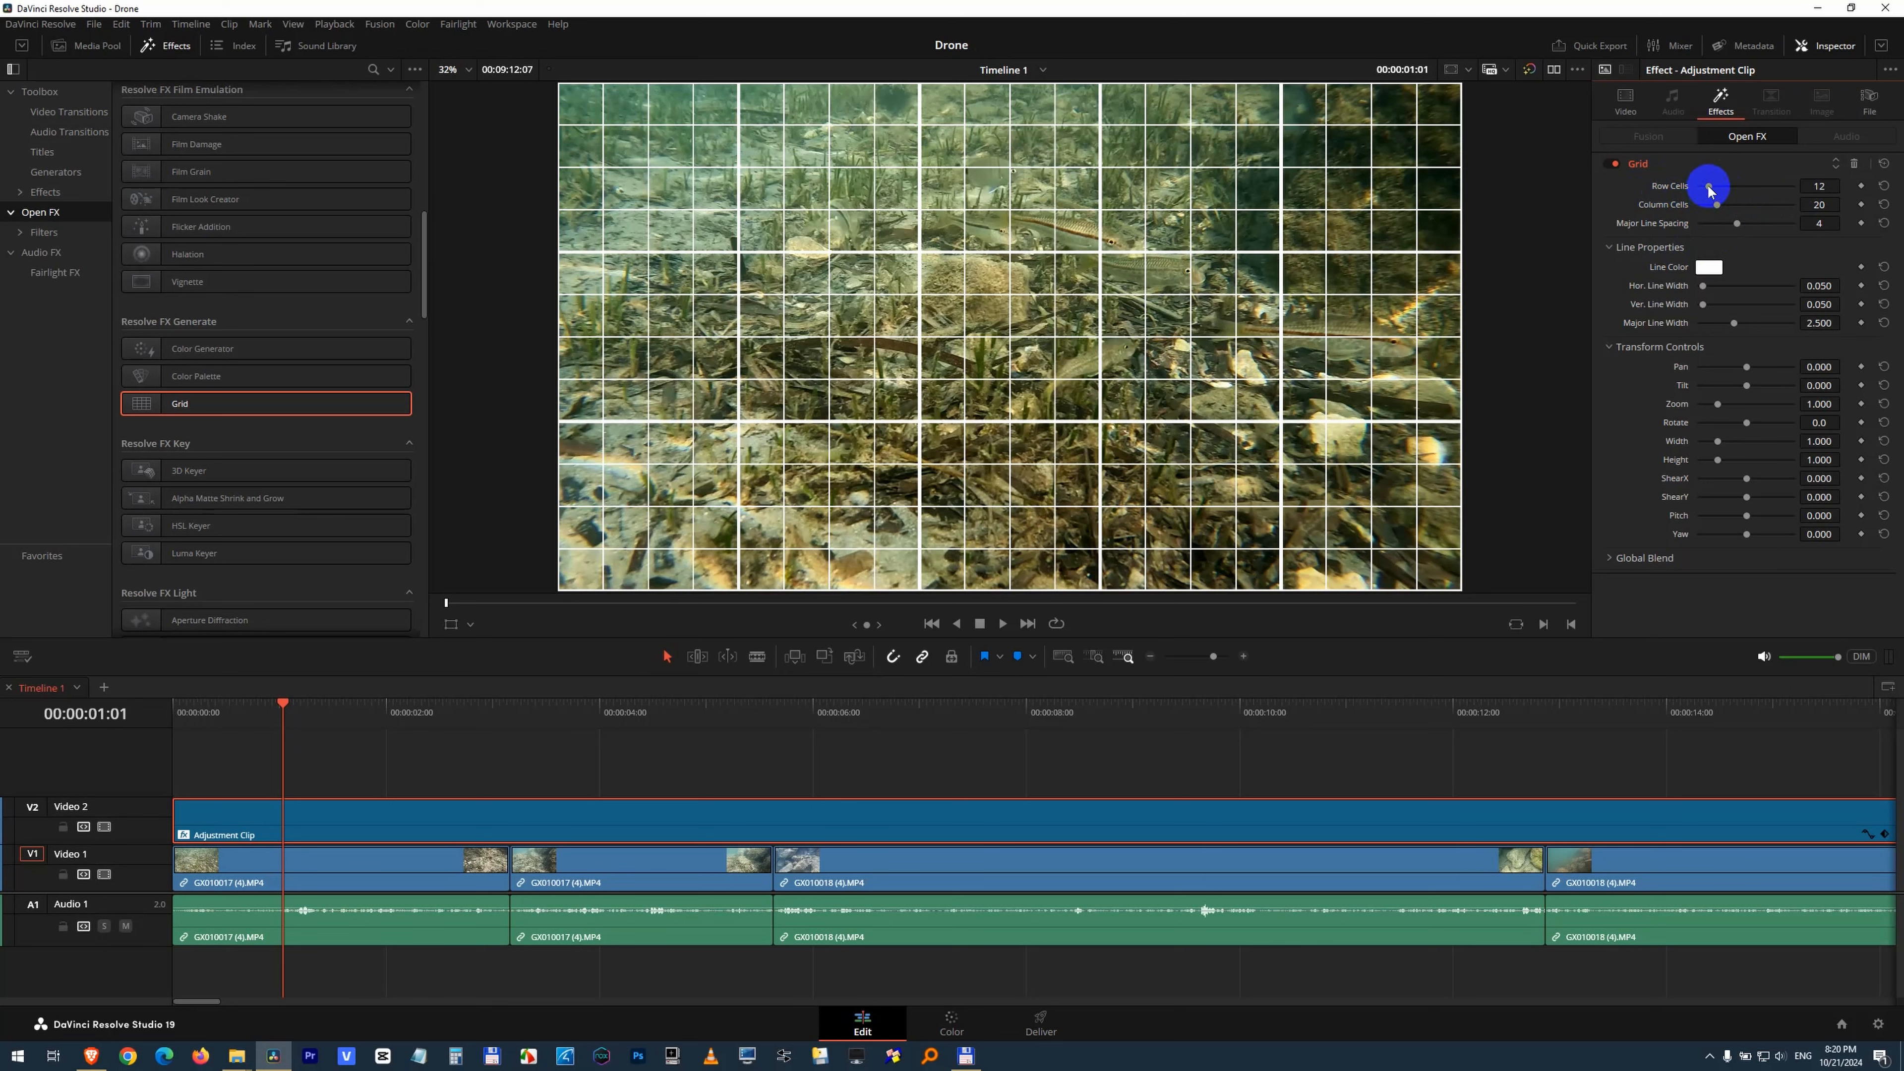
pyautogui.moveTo(1708, 186); pyautogui.dragTo(1689, 190)
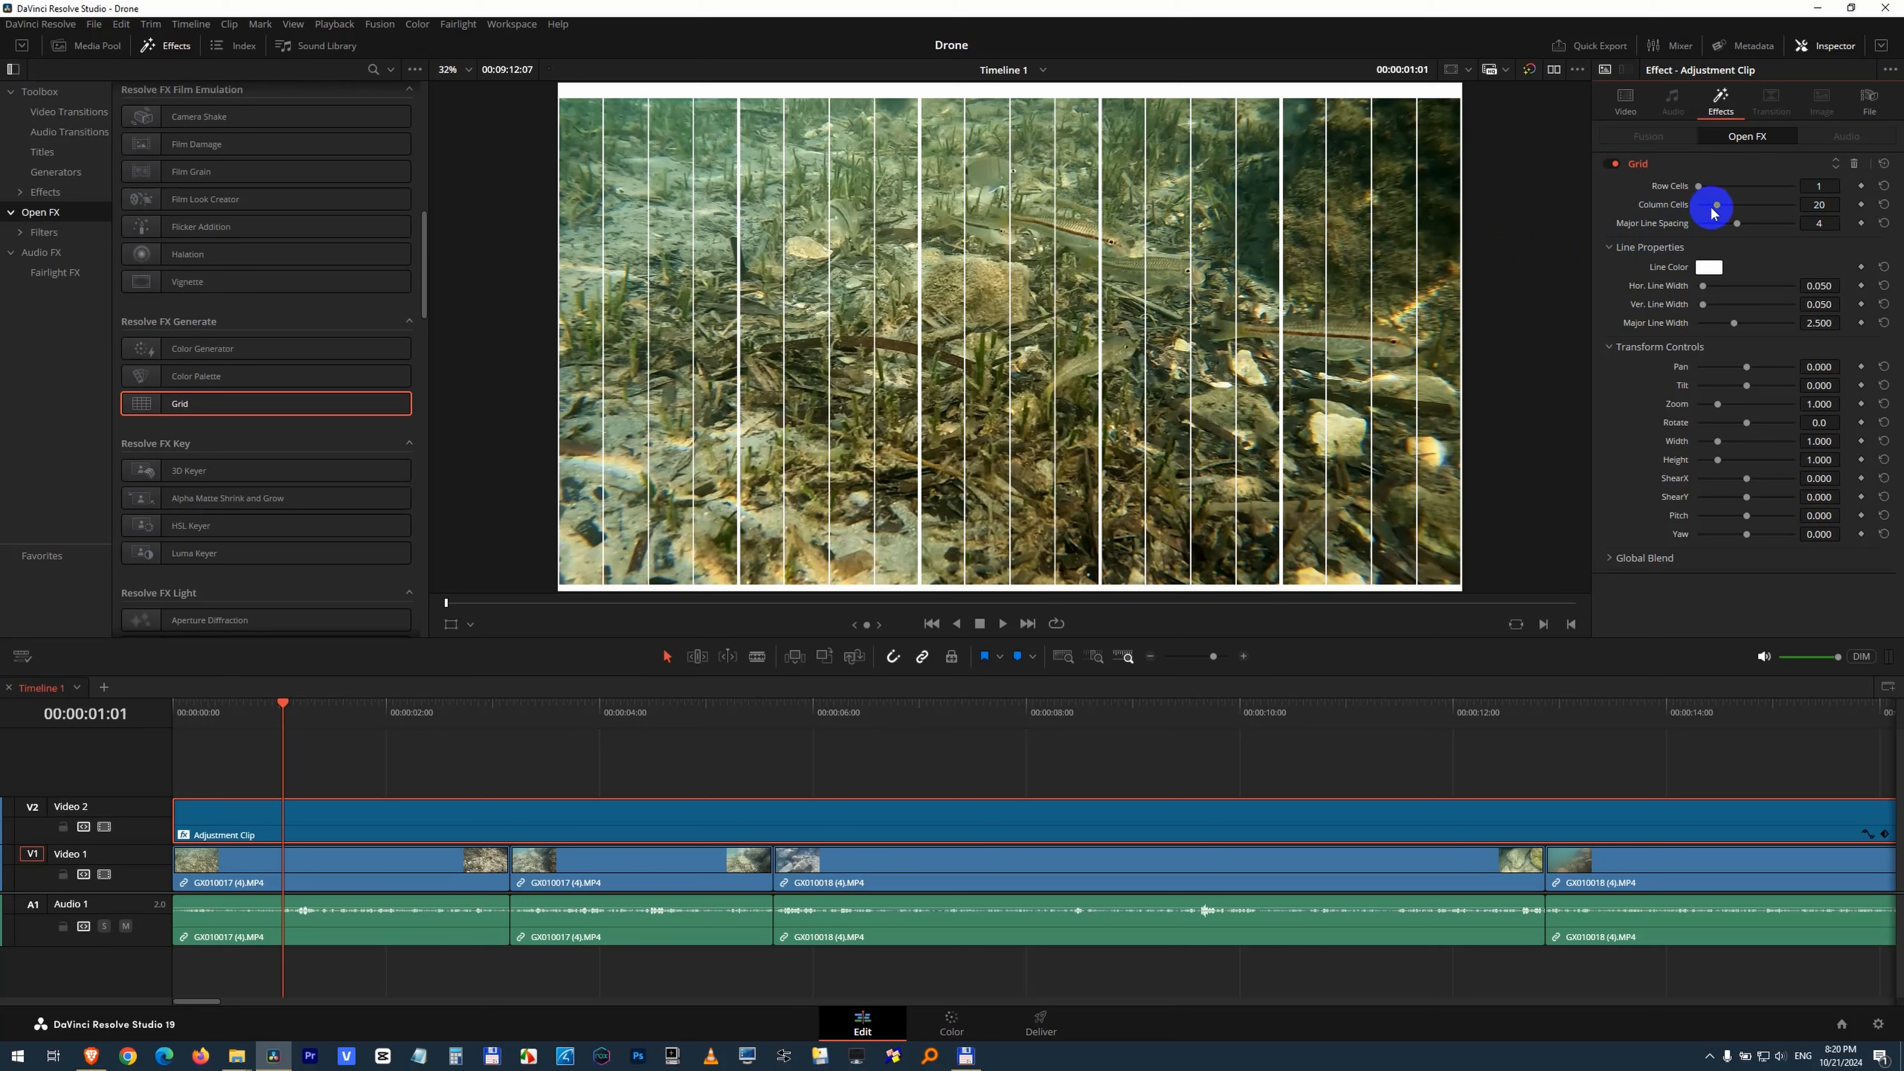
pyautogui.moveTo(1714, 209); pyautogui.dragTo(1702, 210)
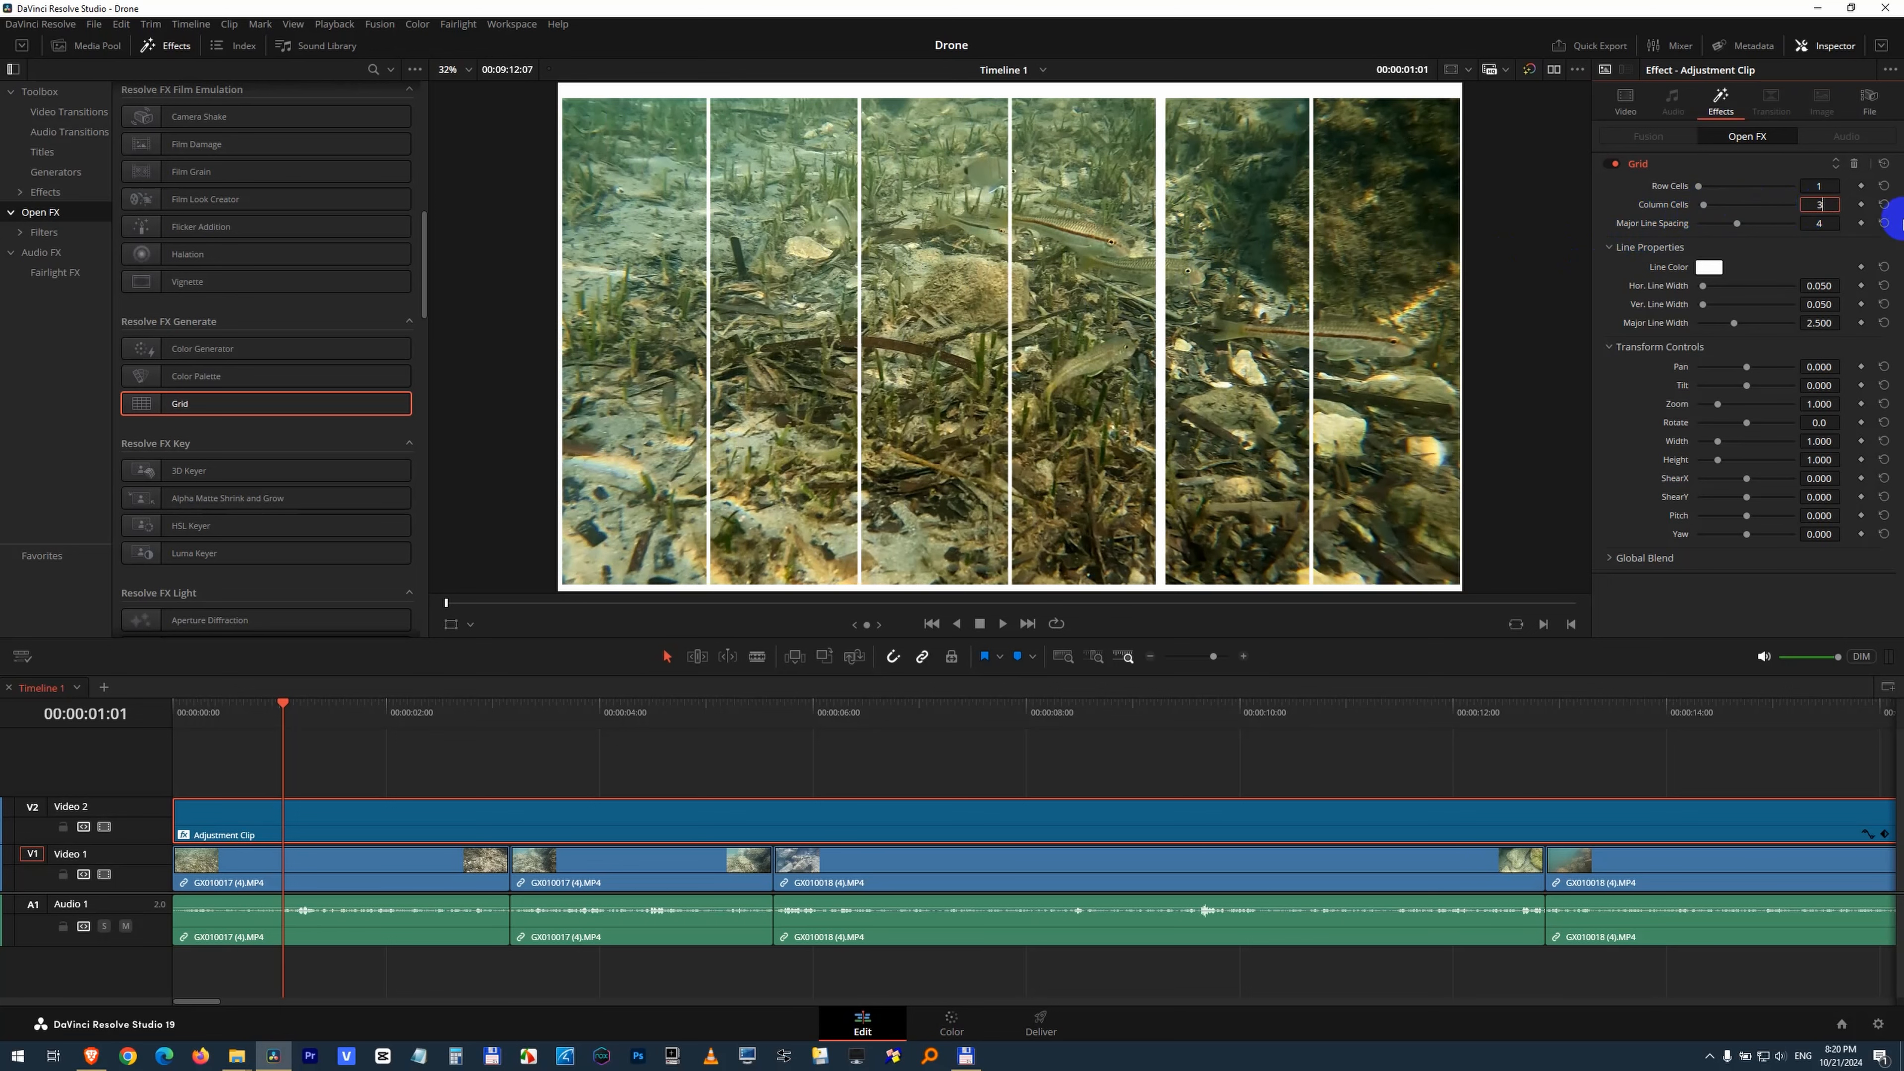
pyautogui.press('Return')
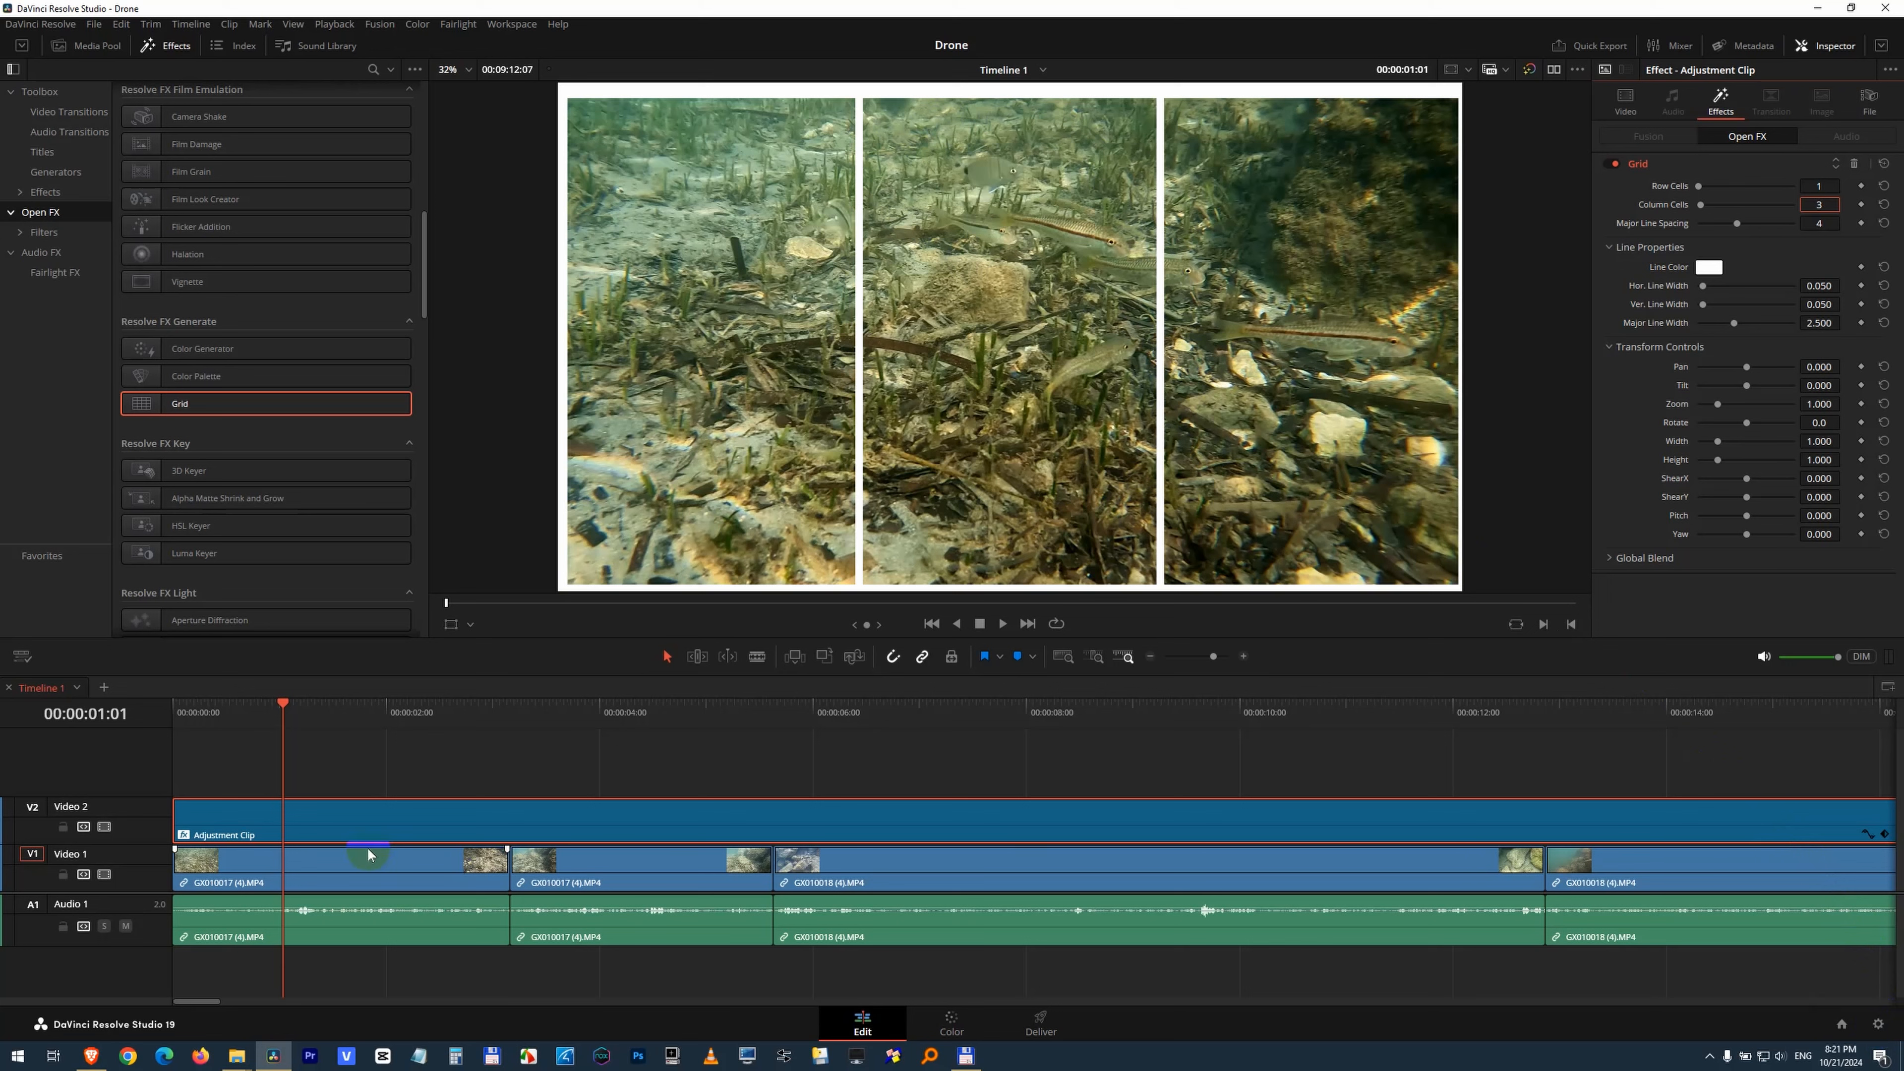
# Step: Keyframe all Transform parameters of the first clip on Video 1 at 00:00:01:01 with Position X at -337
pyautogui.click(306, 877)
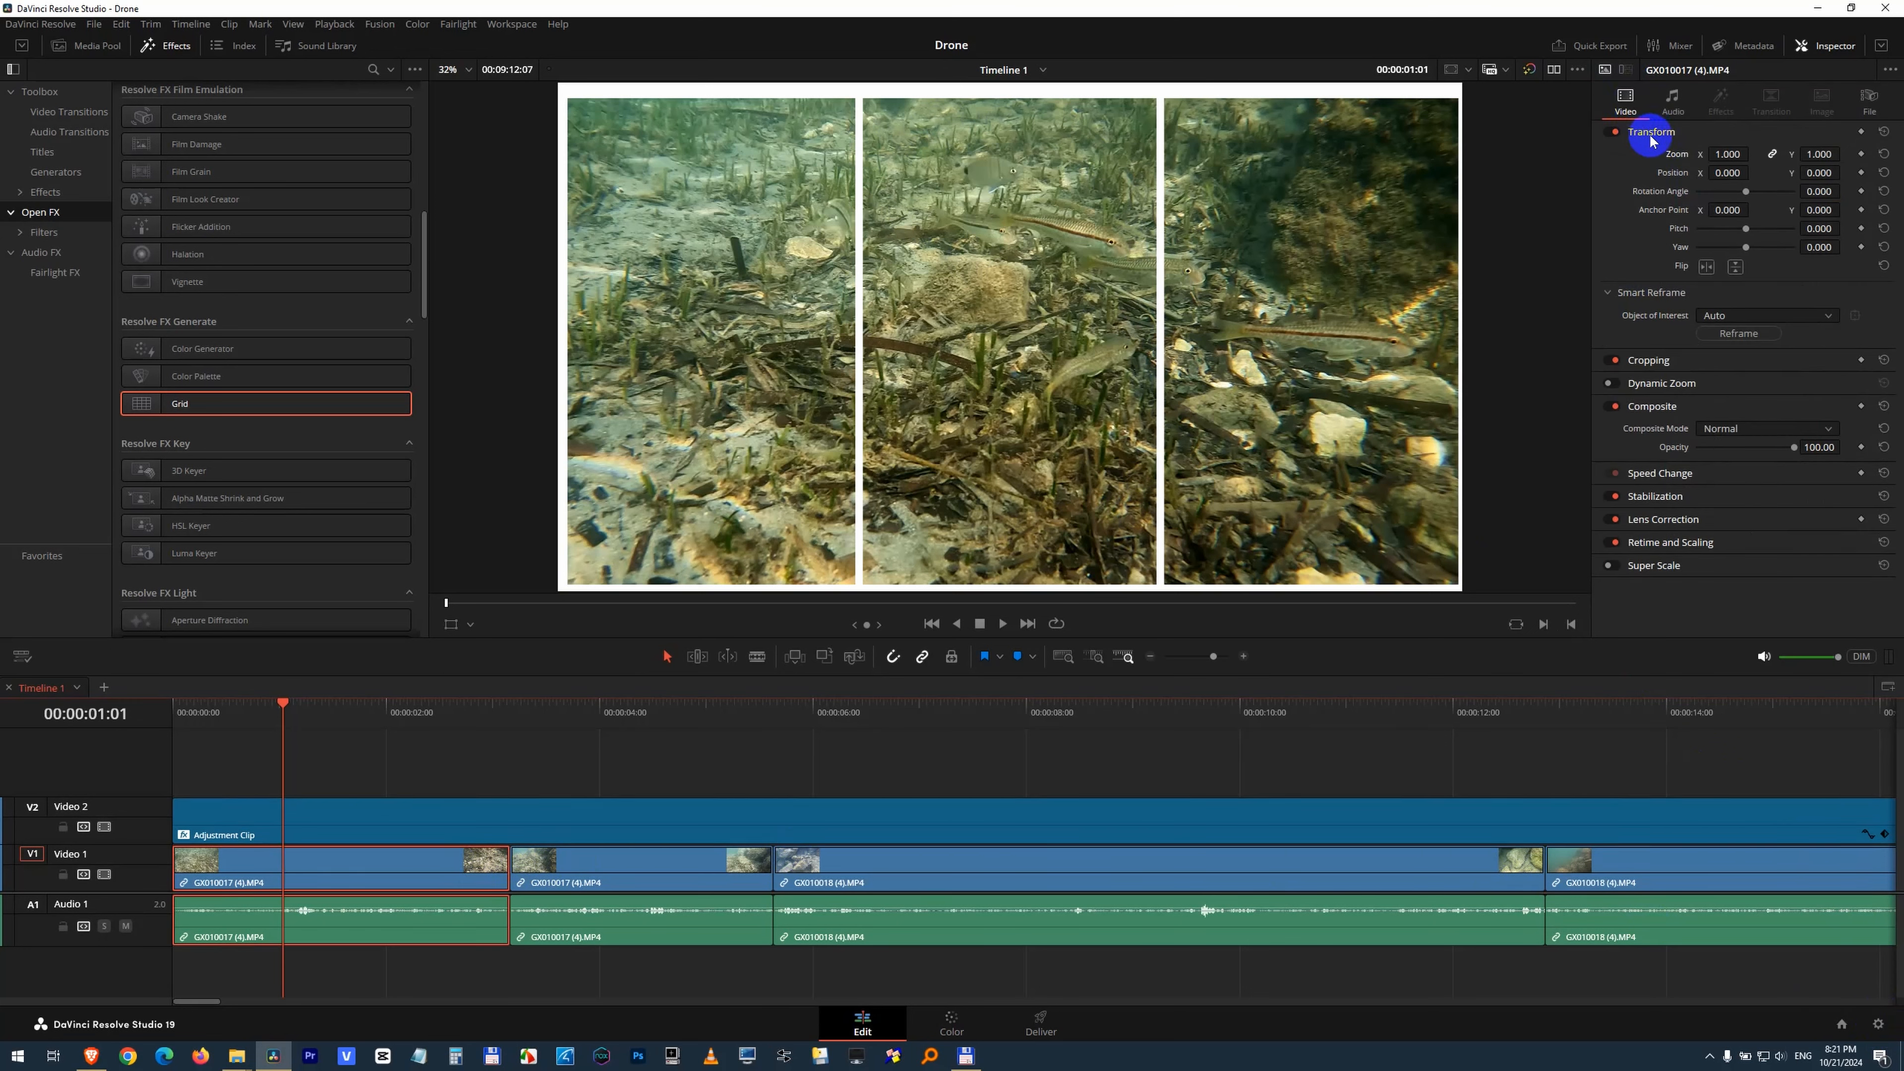
pyautogui.click(1862, 132)
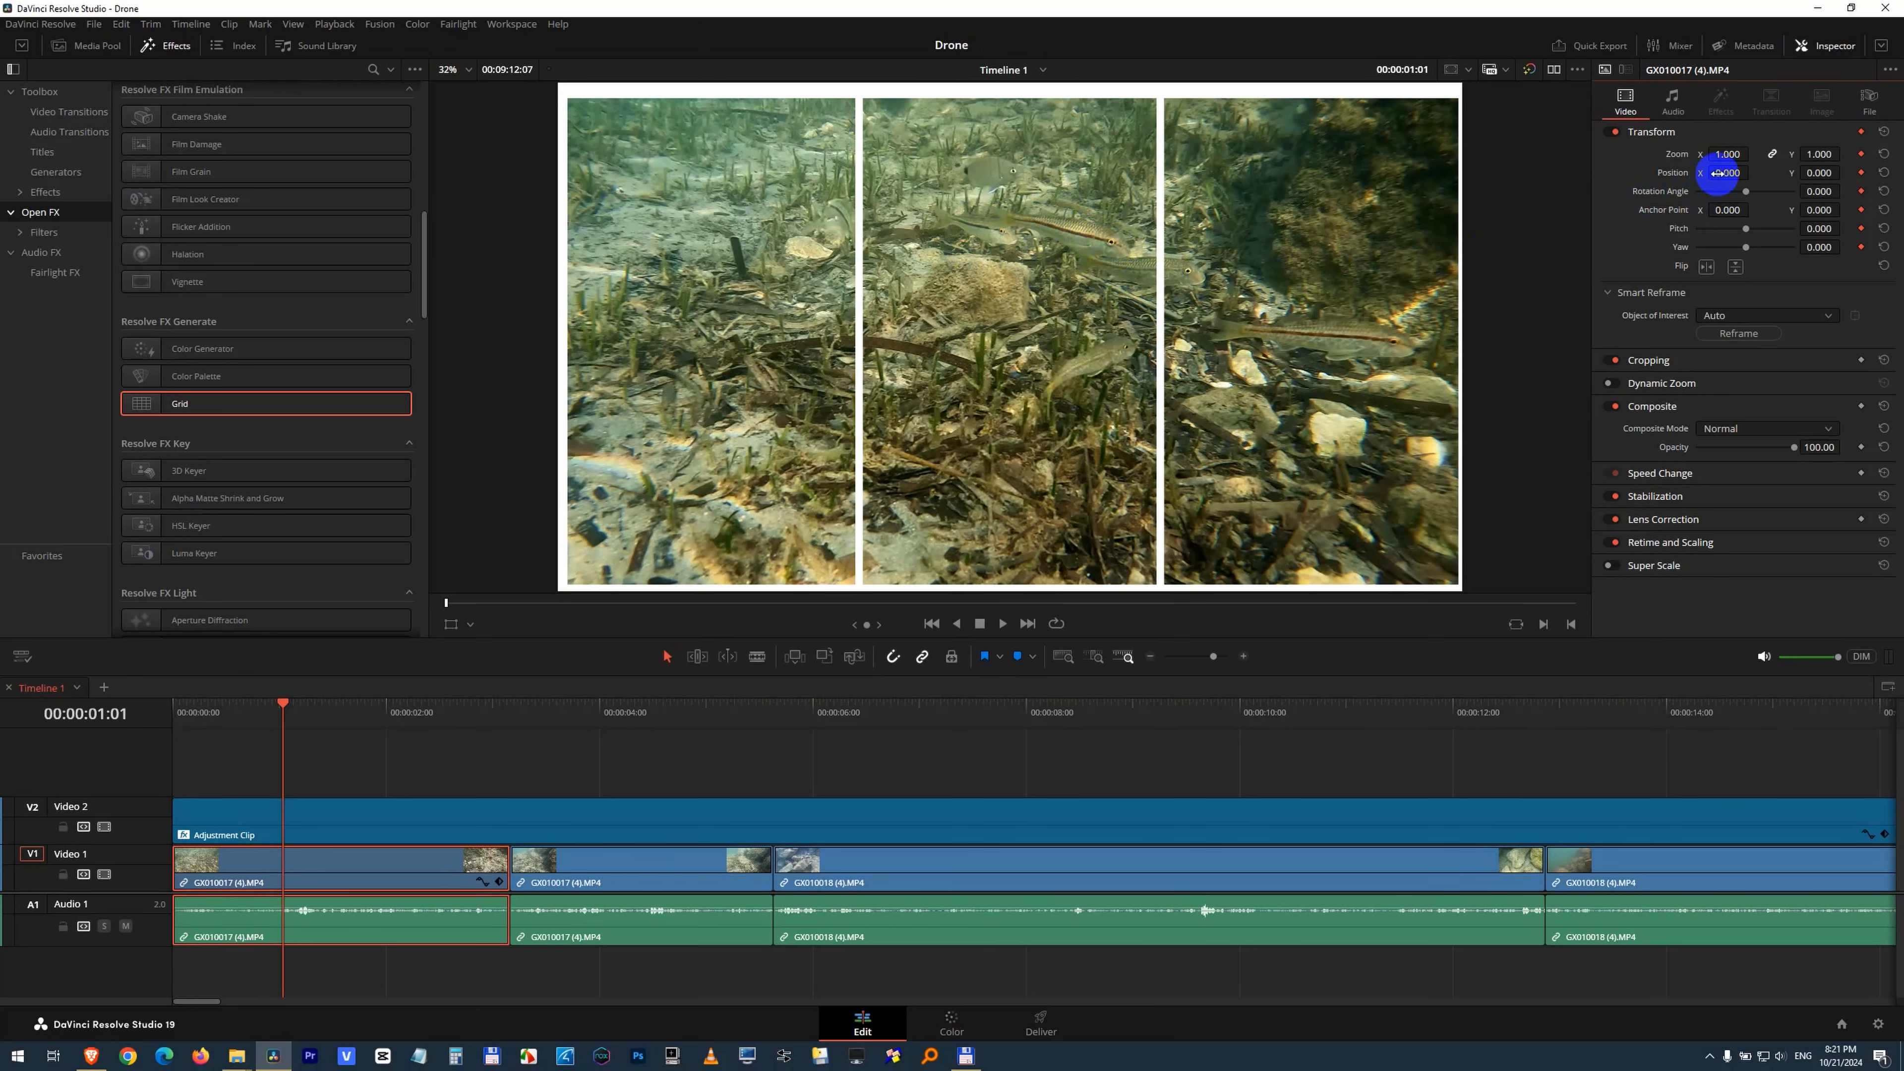
pyautogui.moveTo(1724, 172); pyautogui.dragTo(1477, 173)
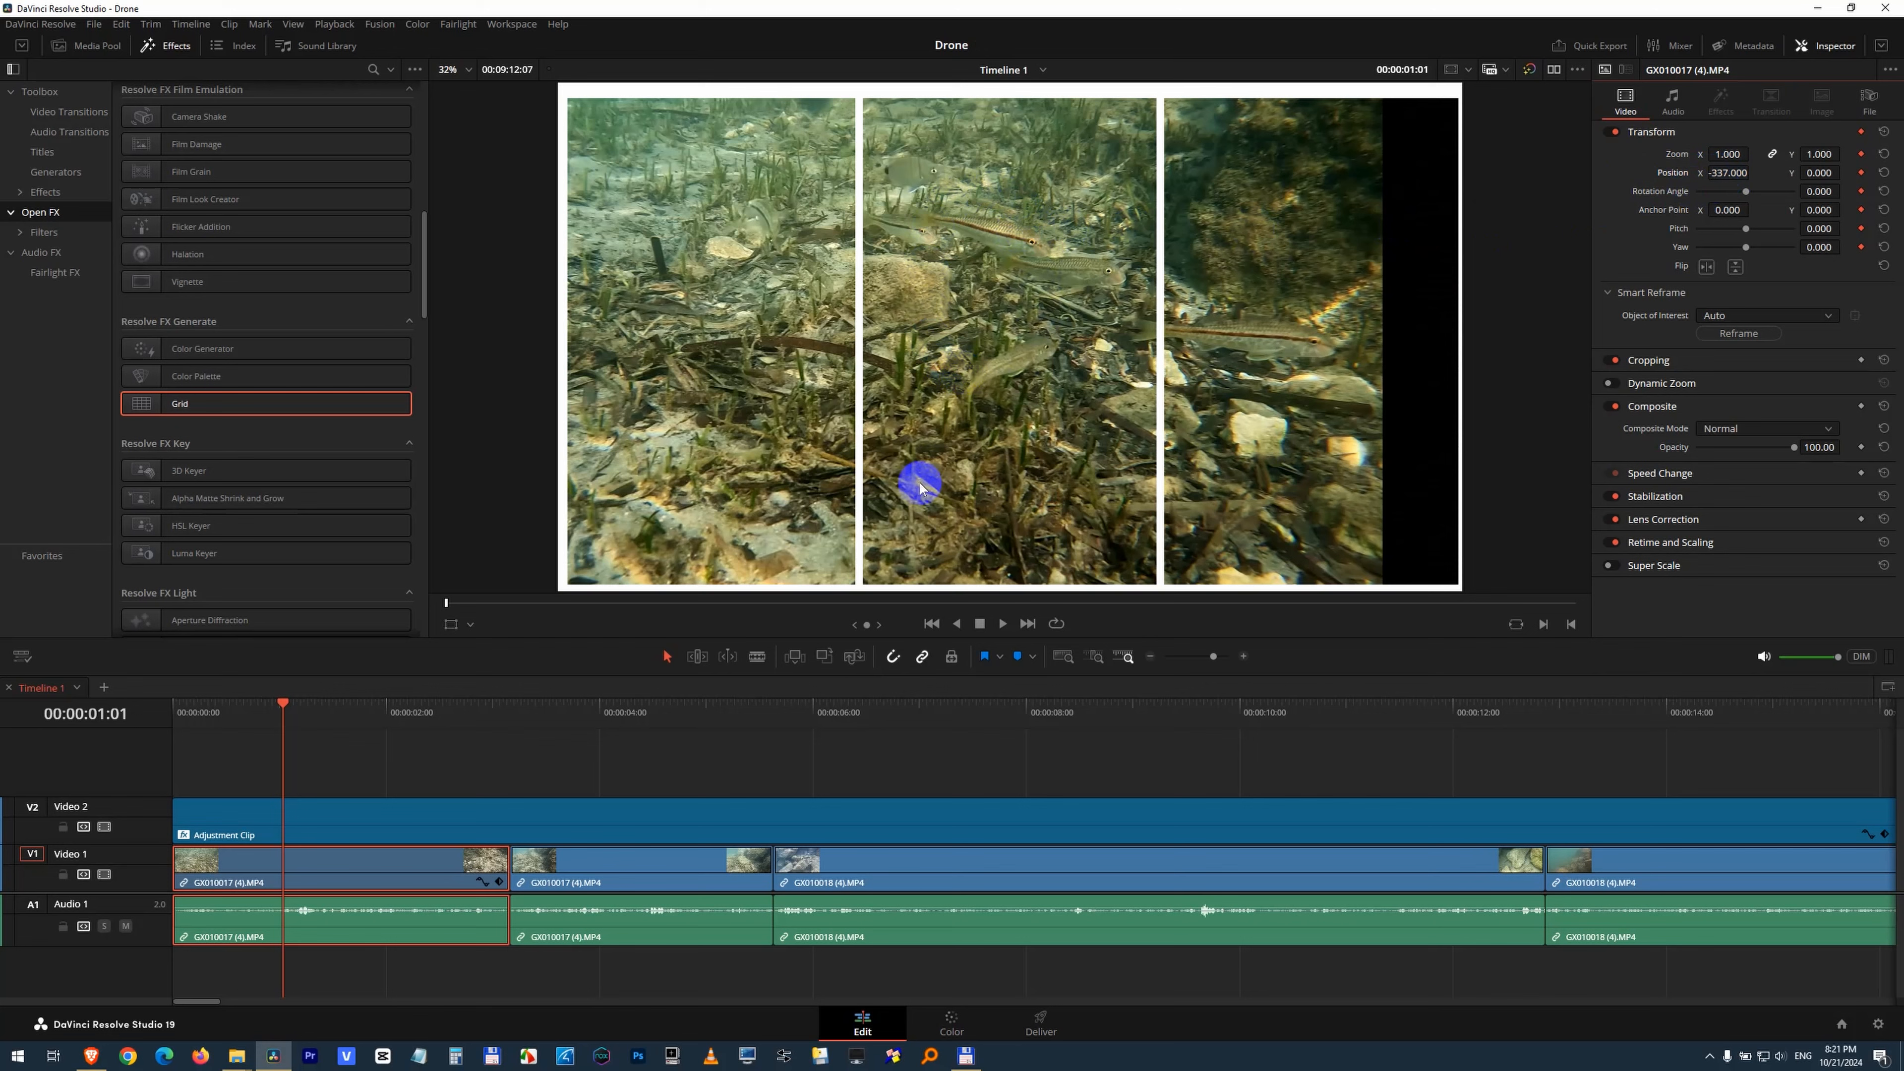
# Step: Keyframe the first clip's Position X at -750 at 00:00:00:13, show its keyframe track, and readjust Position X on its first frame
pyautogui.moveTo(280, 718); pyautogui.dragTo(219, 718)
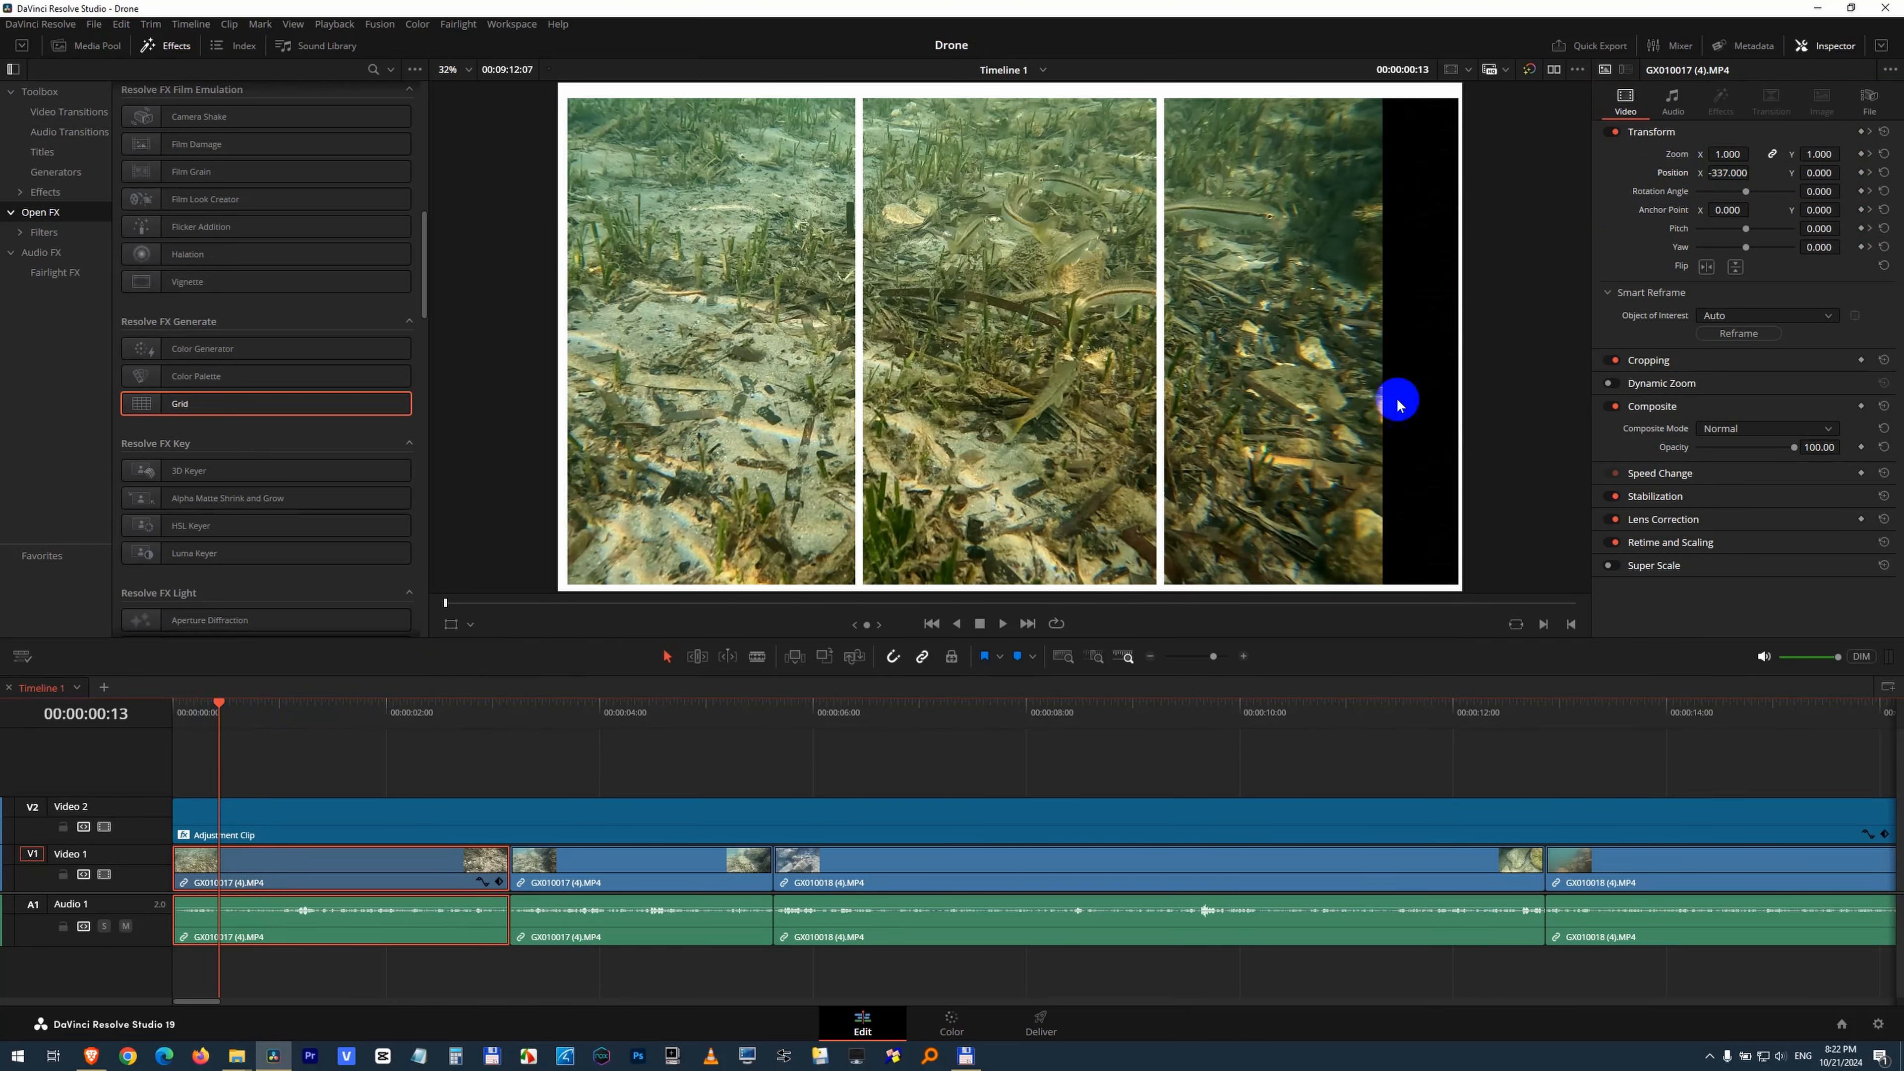
pyautogui.moveTo(1725, 174); pyautogui.dragTo(1420, 230)
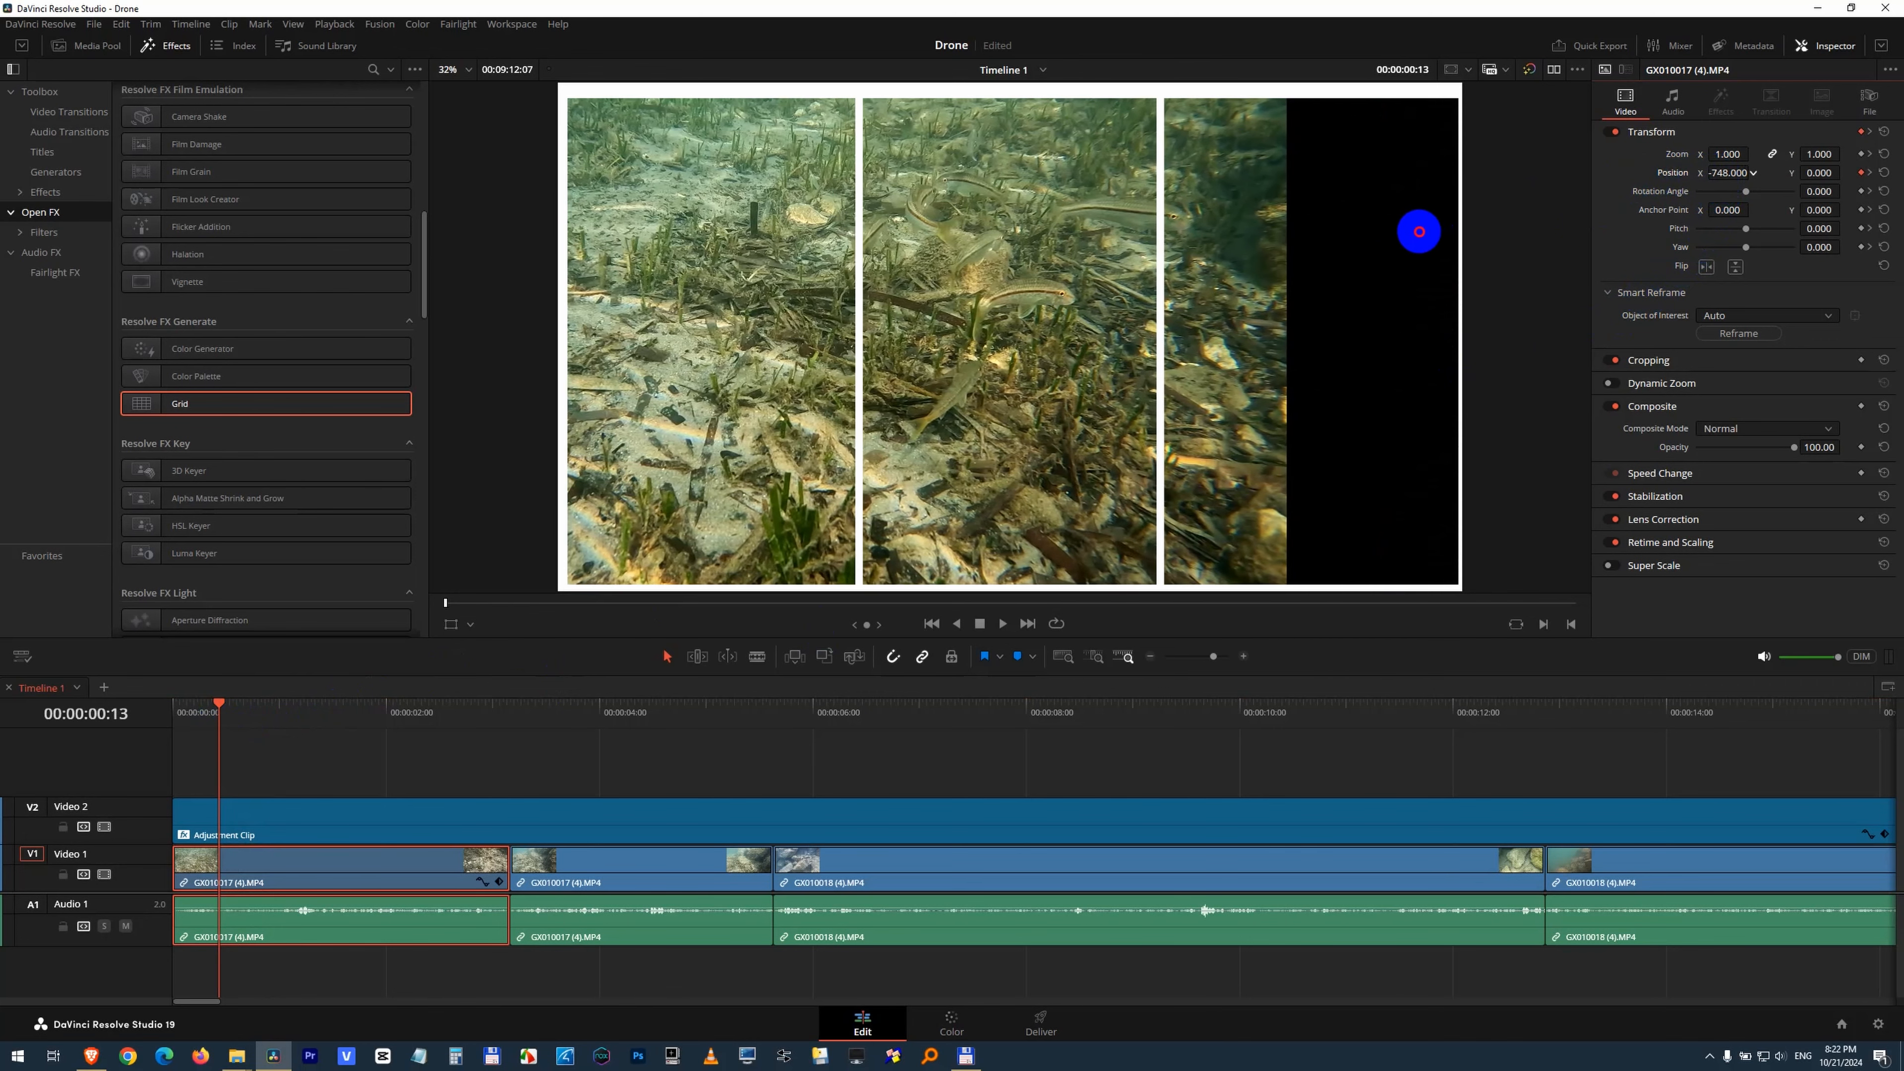
pyautogui.click(500, 883)
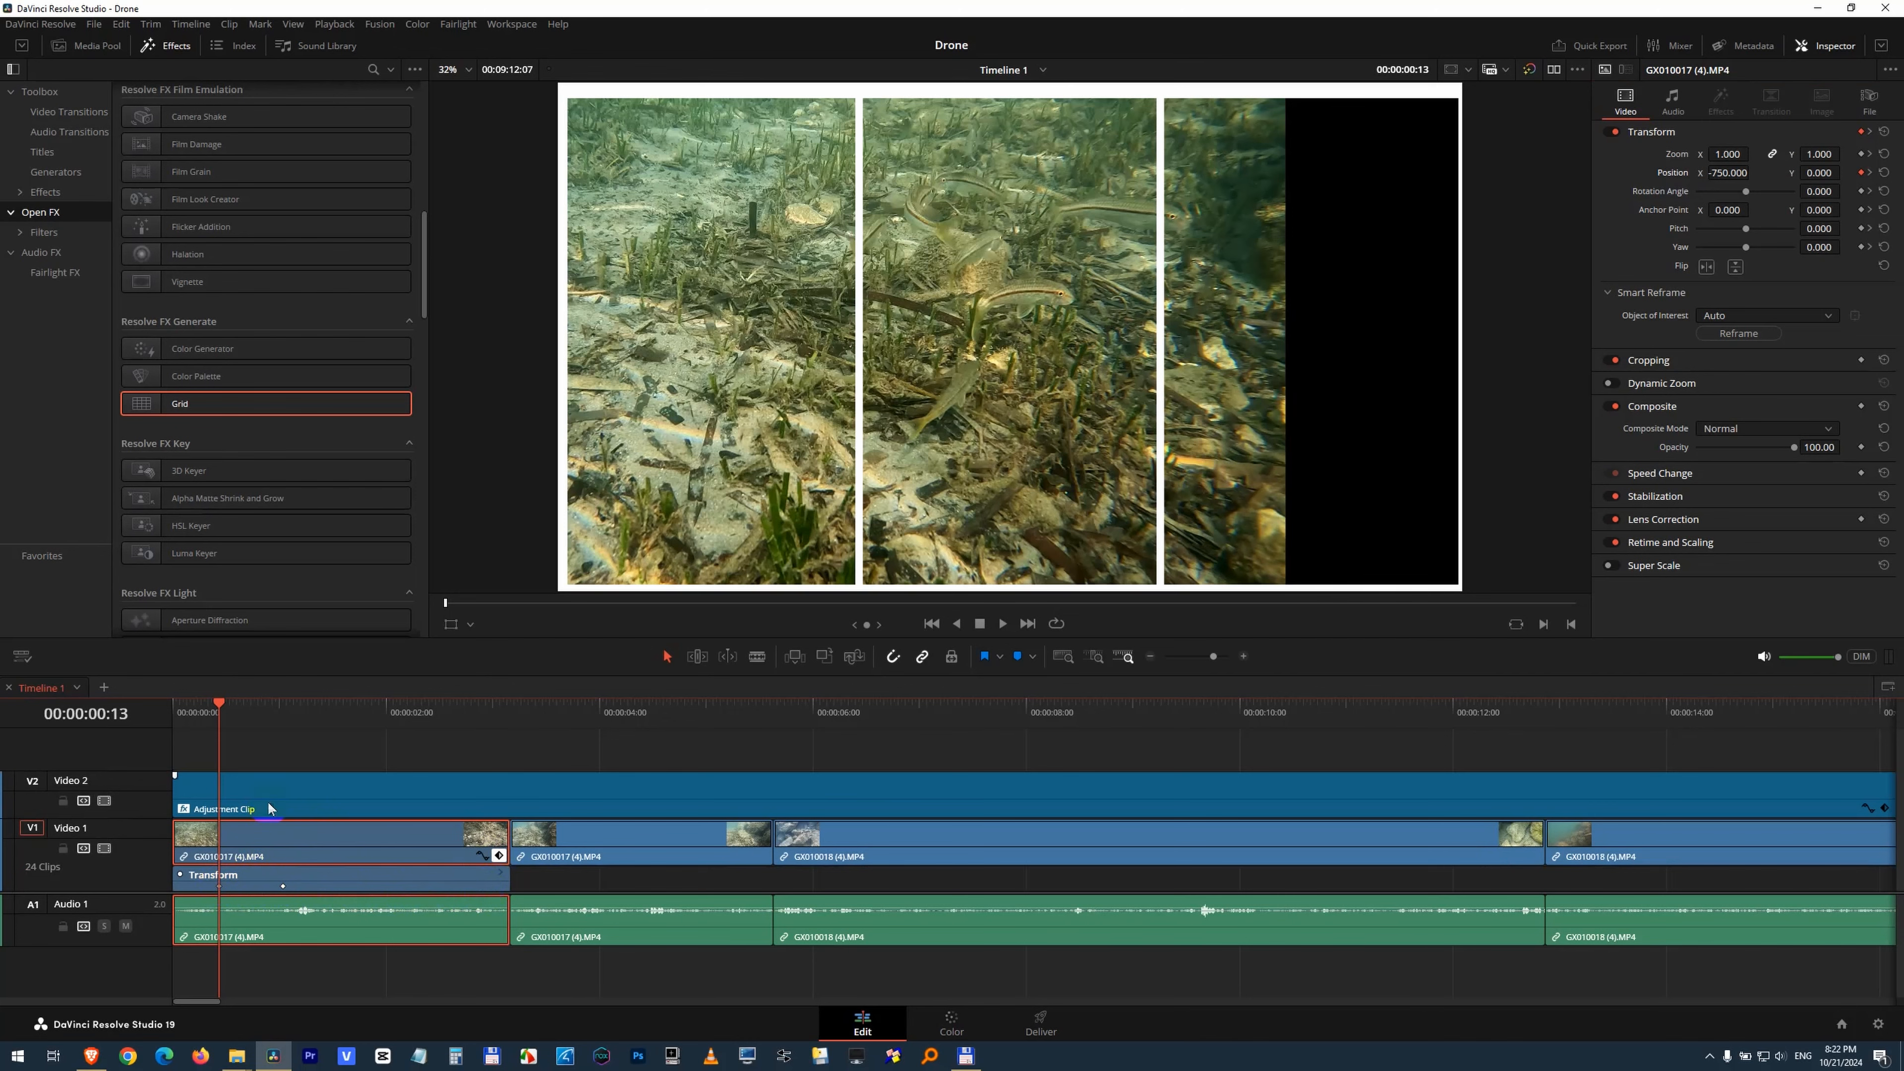
pyautogui.moveTo(219, 732); pyautogui.dragTo(141, 723)
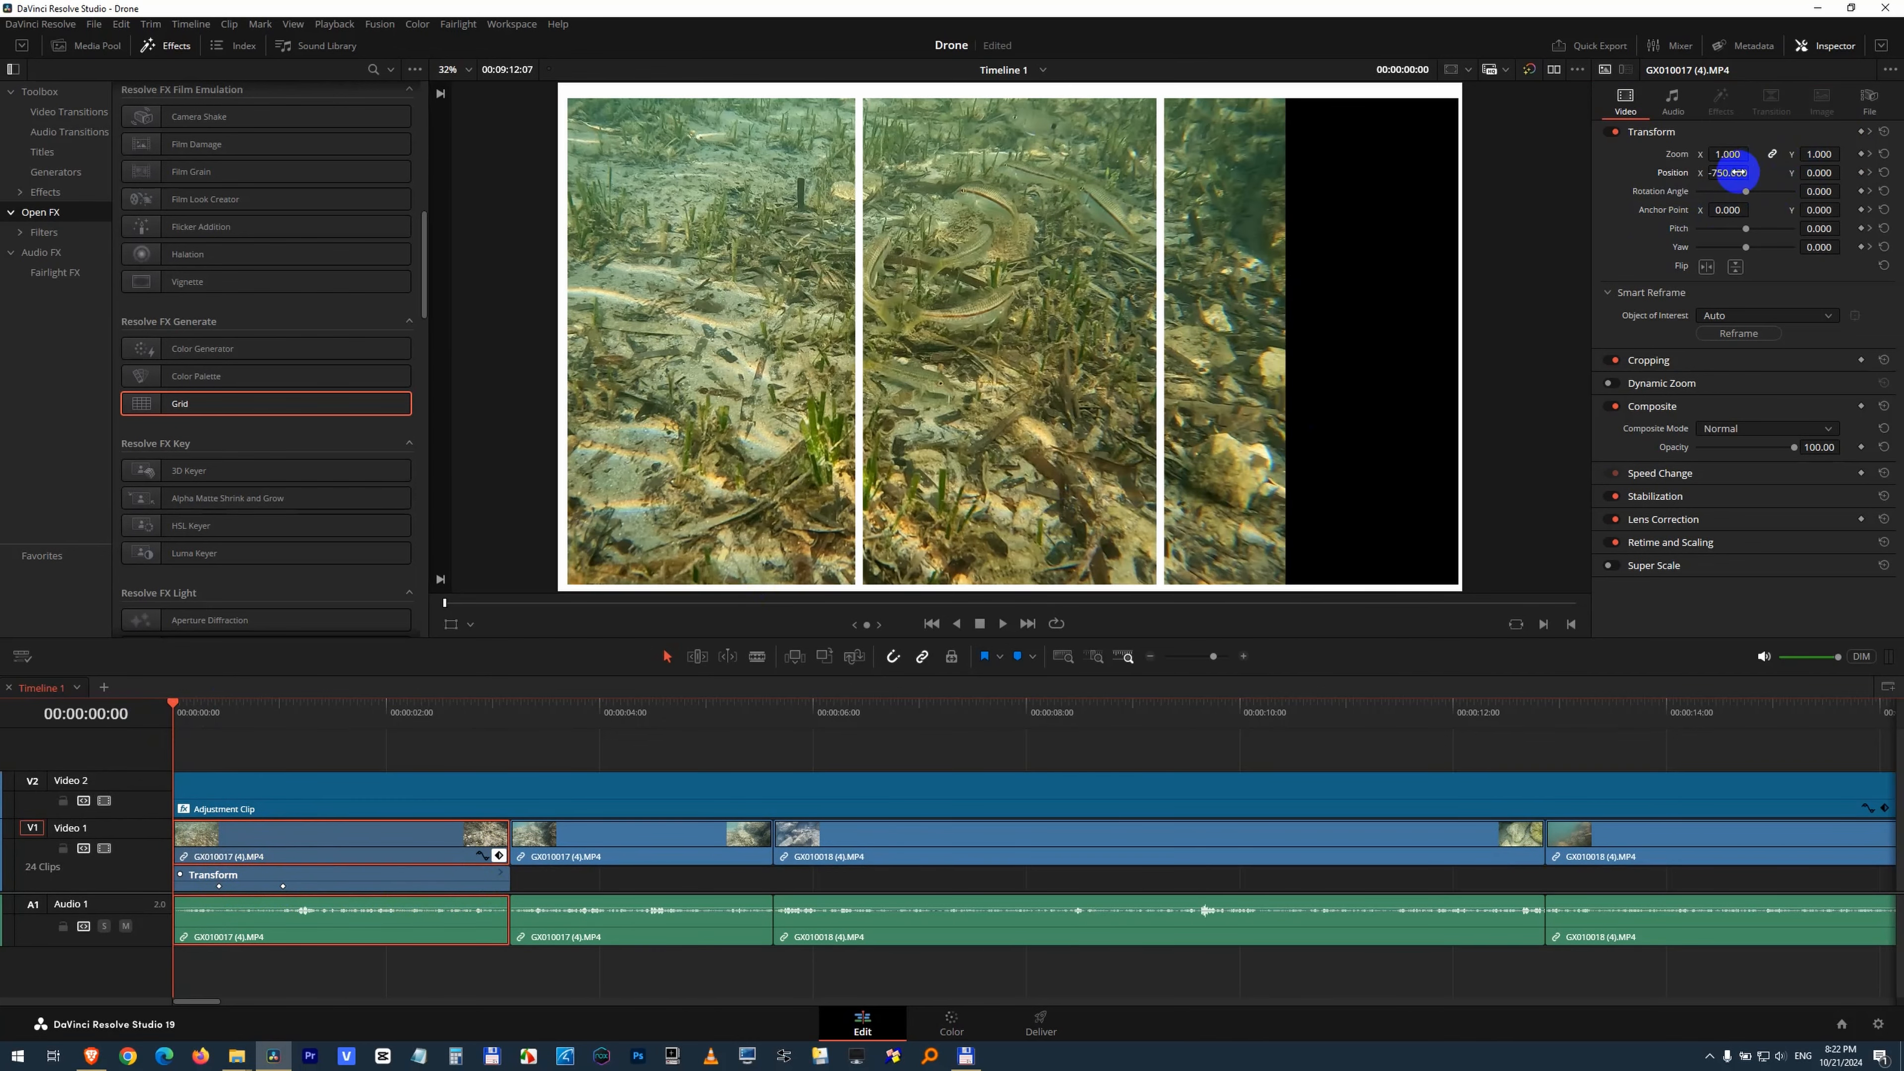
pyautogui.moveTo(1732, 172); pyautogui.dragTo(1786, 171)
# Step: Add a Position keyframe with X at -337 at 00:00:01:26 and another with X at about -434 at 00:00:02:06
pyautogui.click(337, 720)
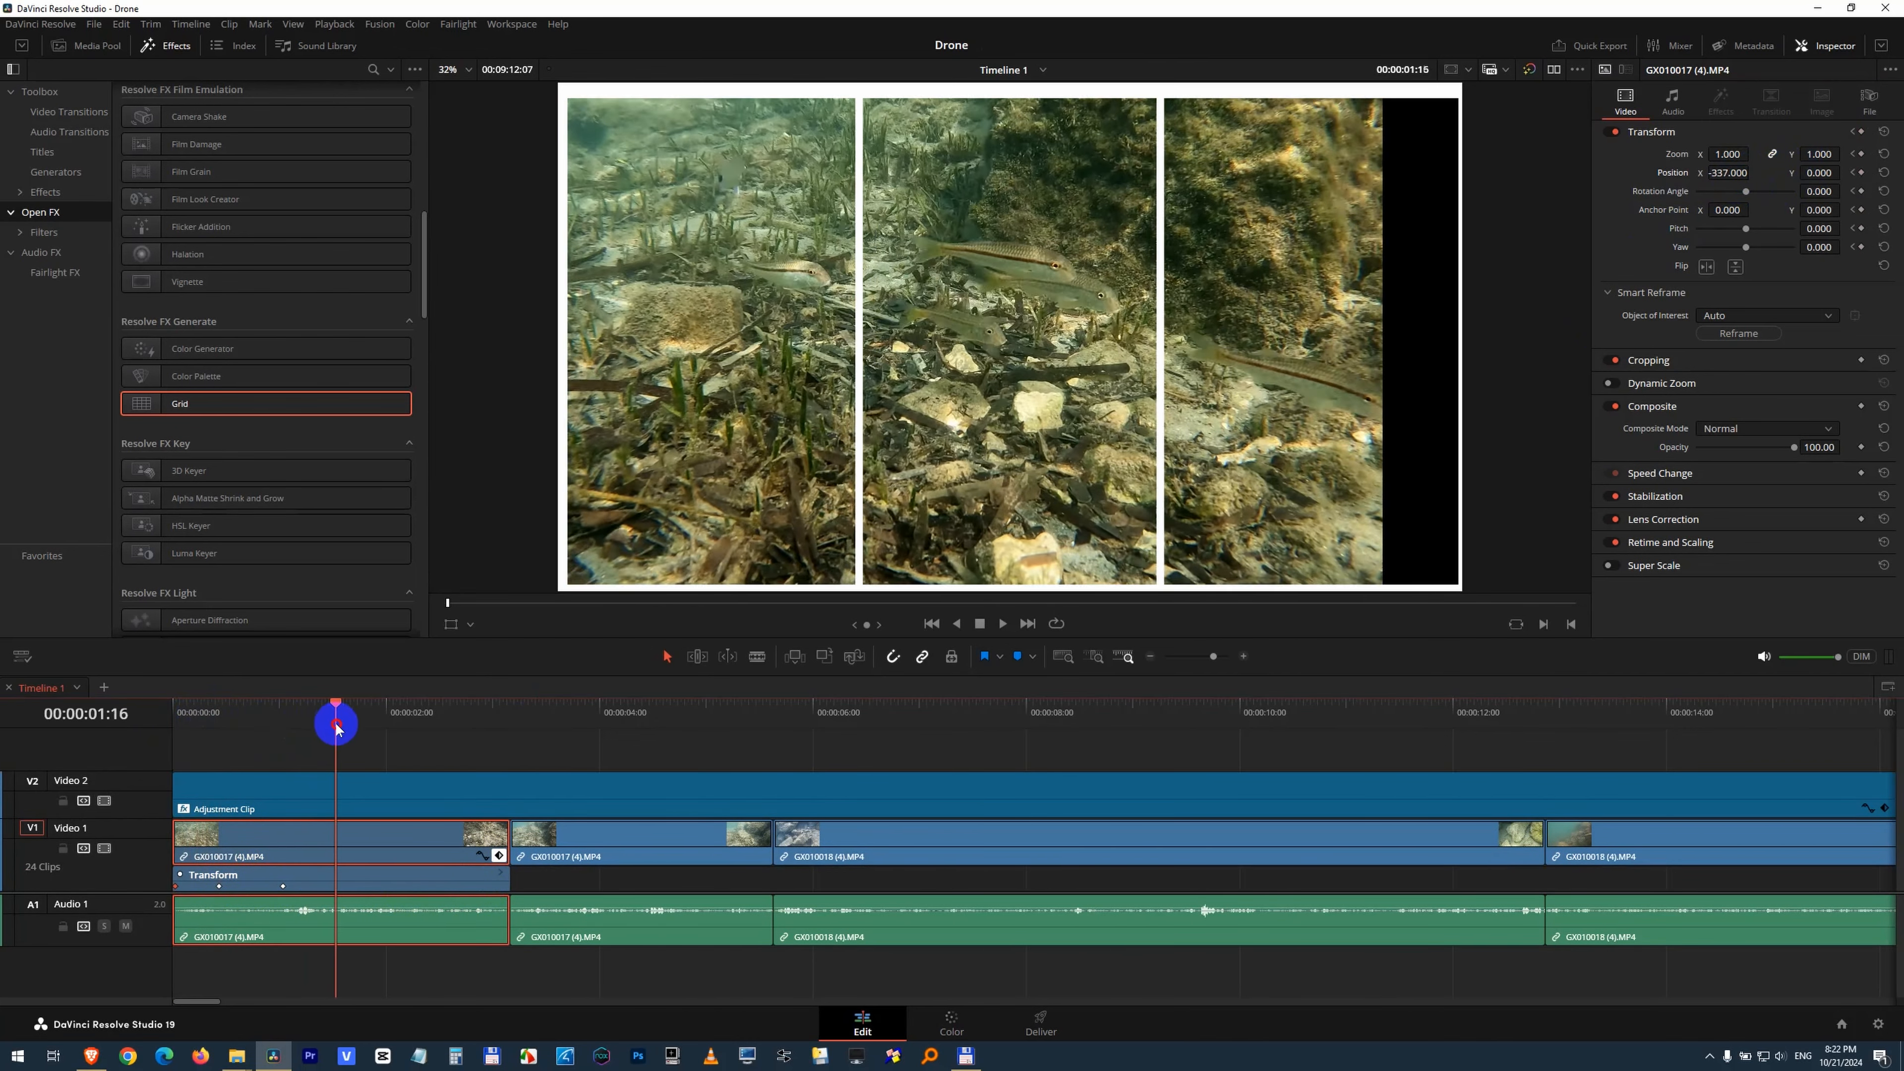
pyautogui.moveTo(337, 725); pyautogui.dragTo(371, 729)
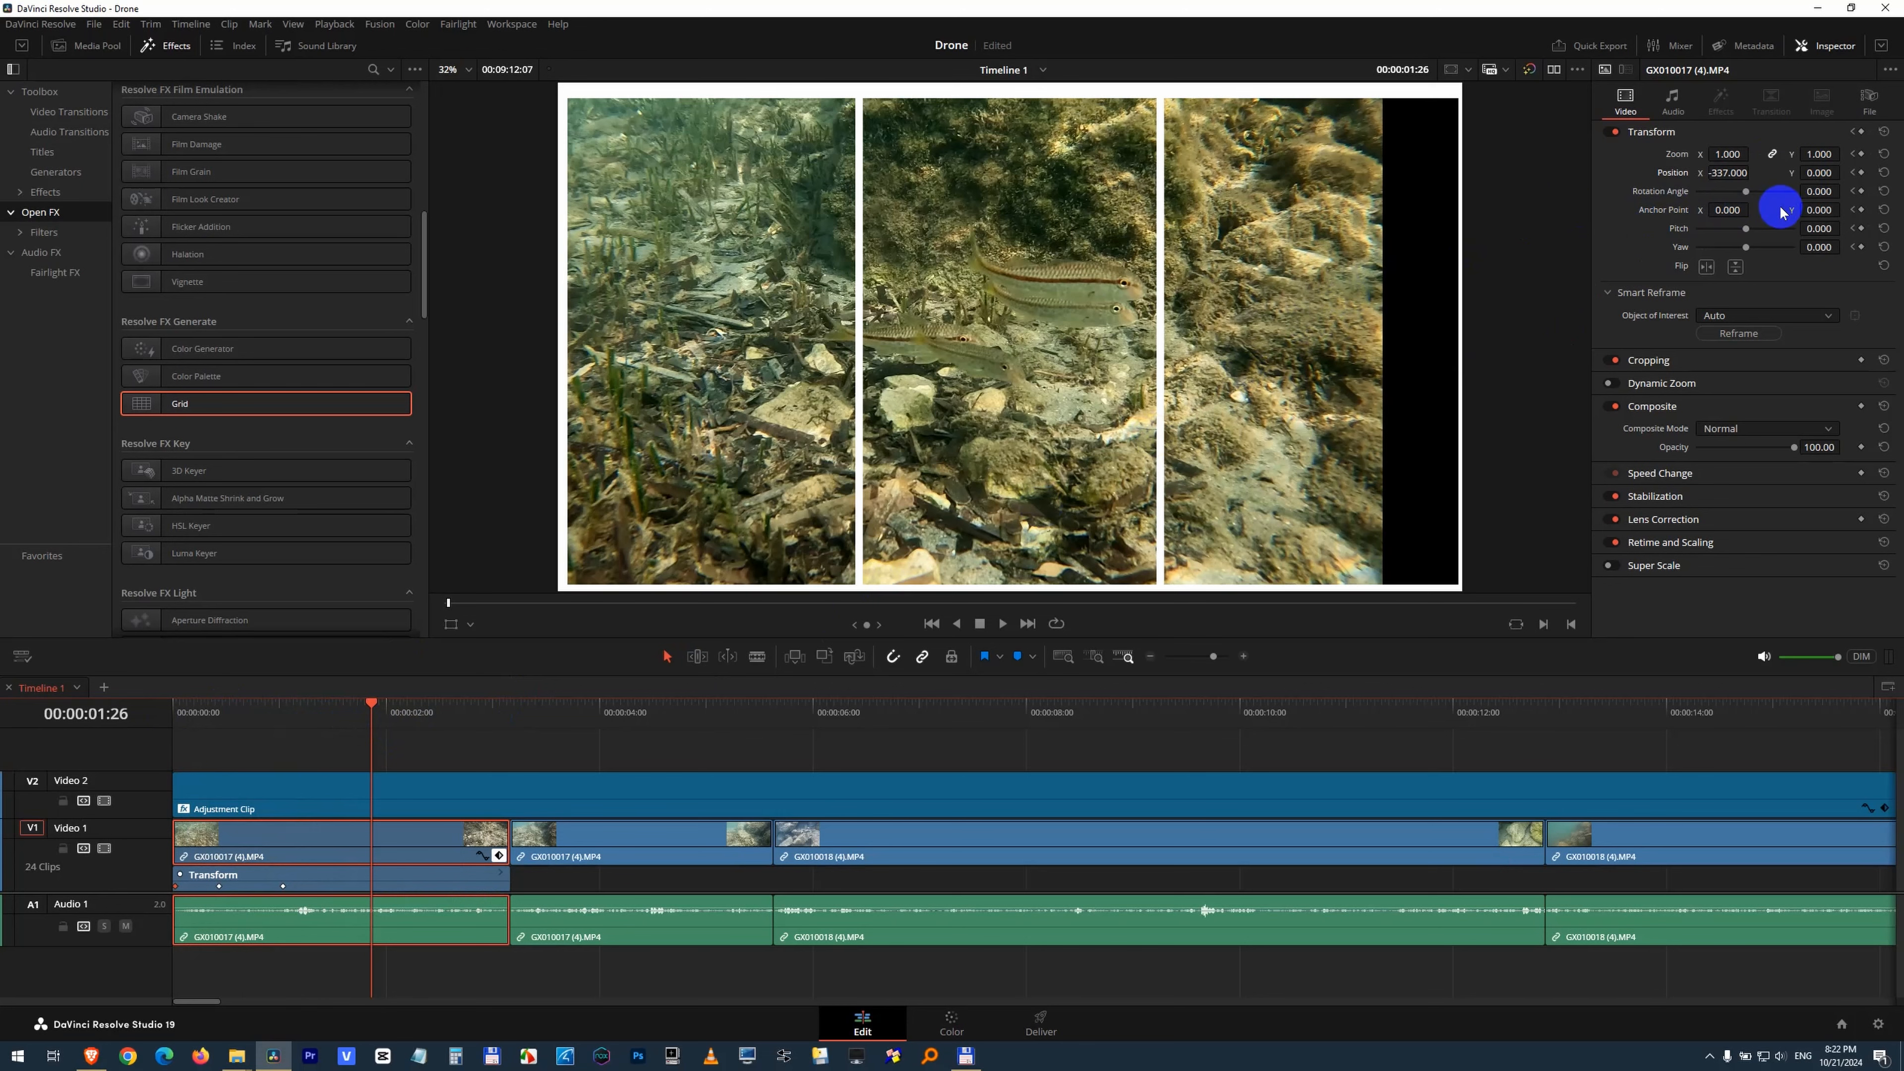
pyautogui.click(1862, 173)
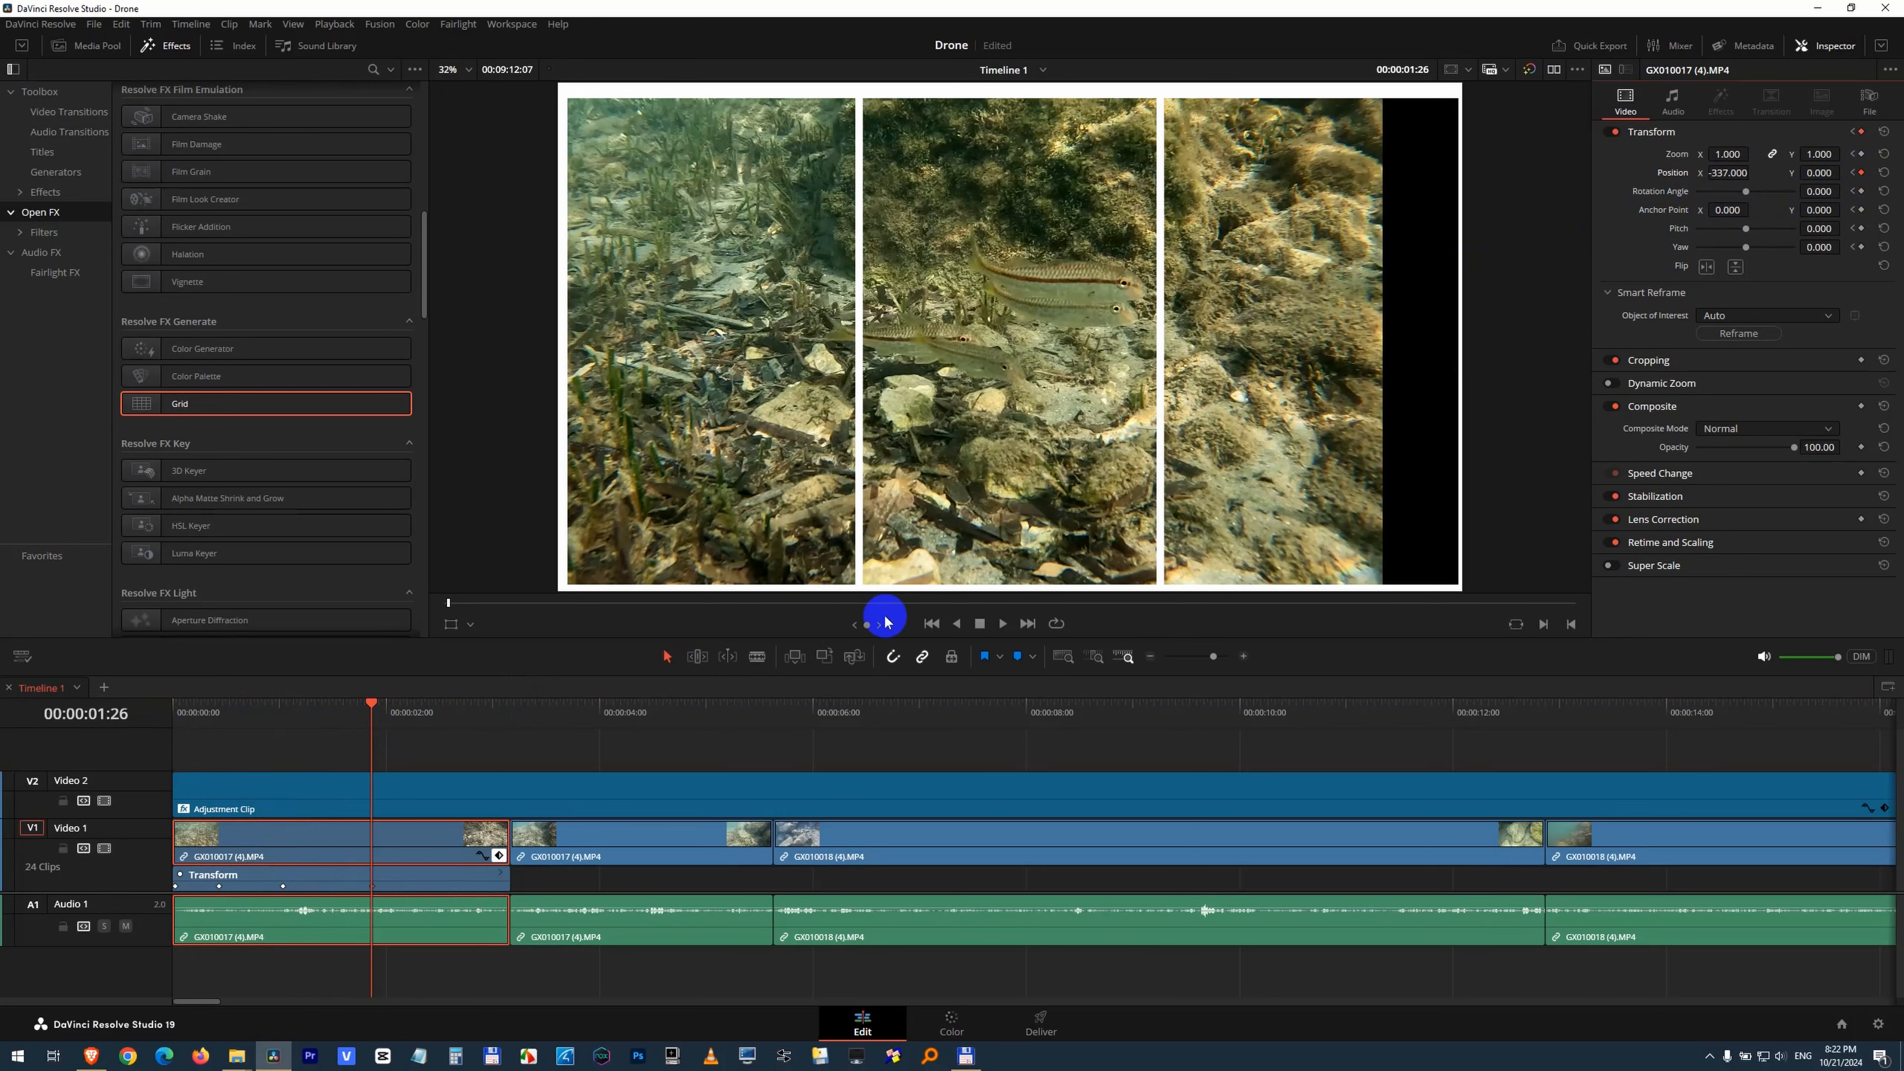
pyautogui.click(406, 741)
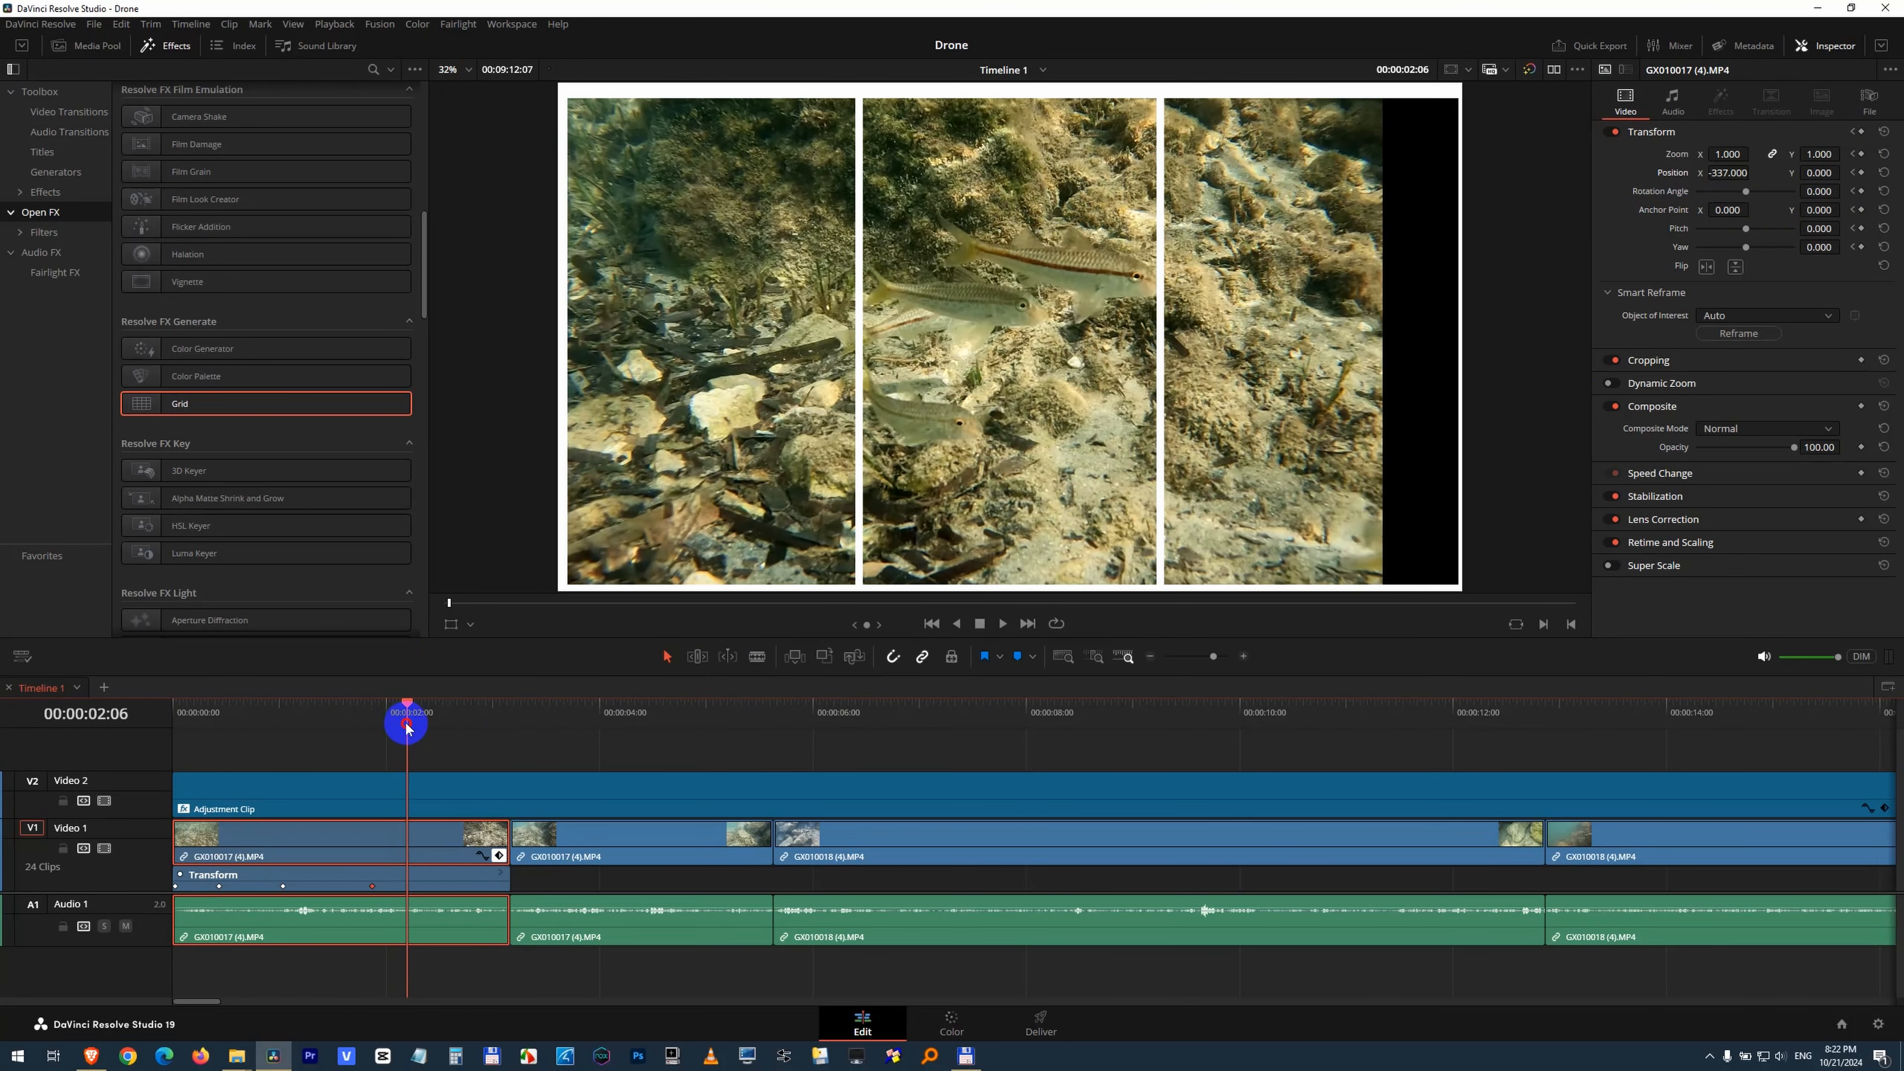
pyautogui.moveTo(1730, 171); pyautogui.dragTo(1655, 176)
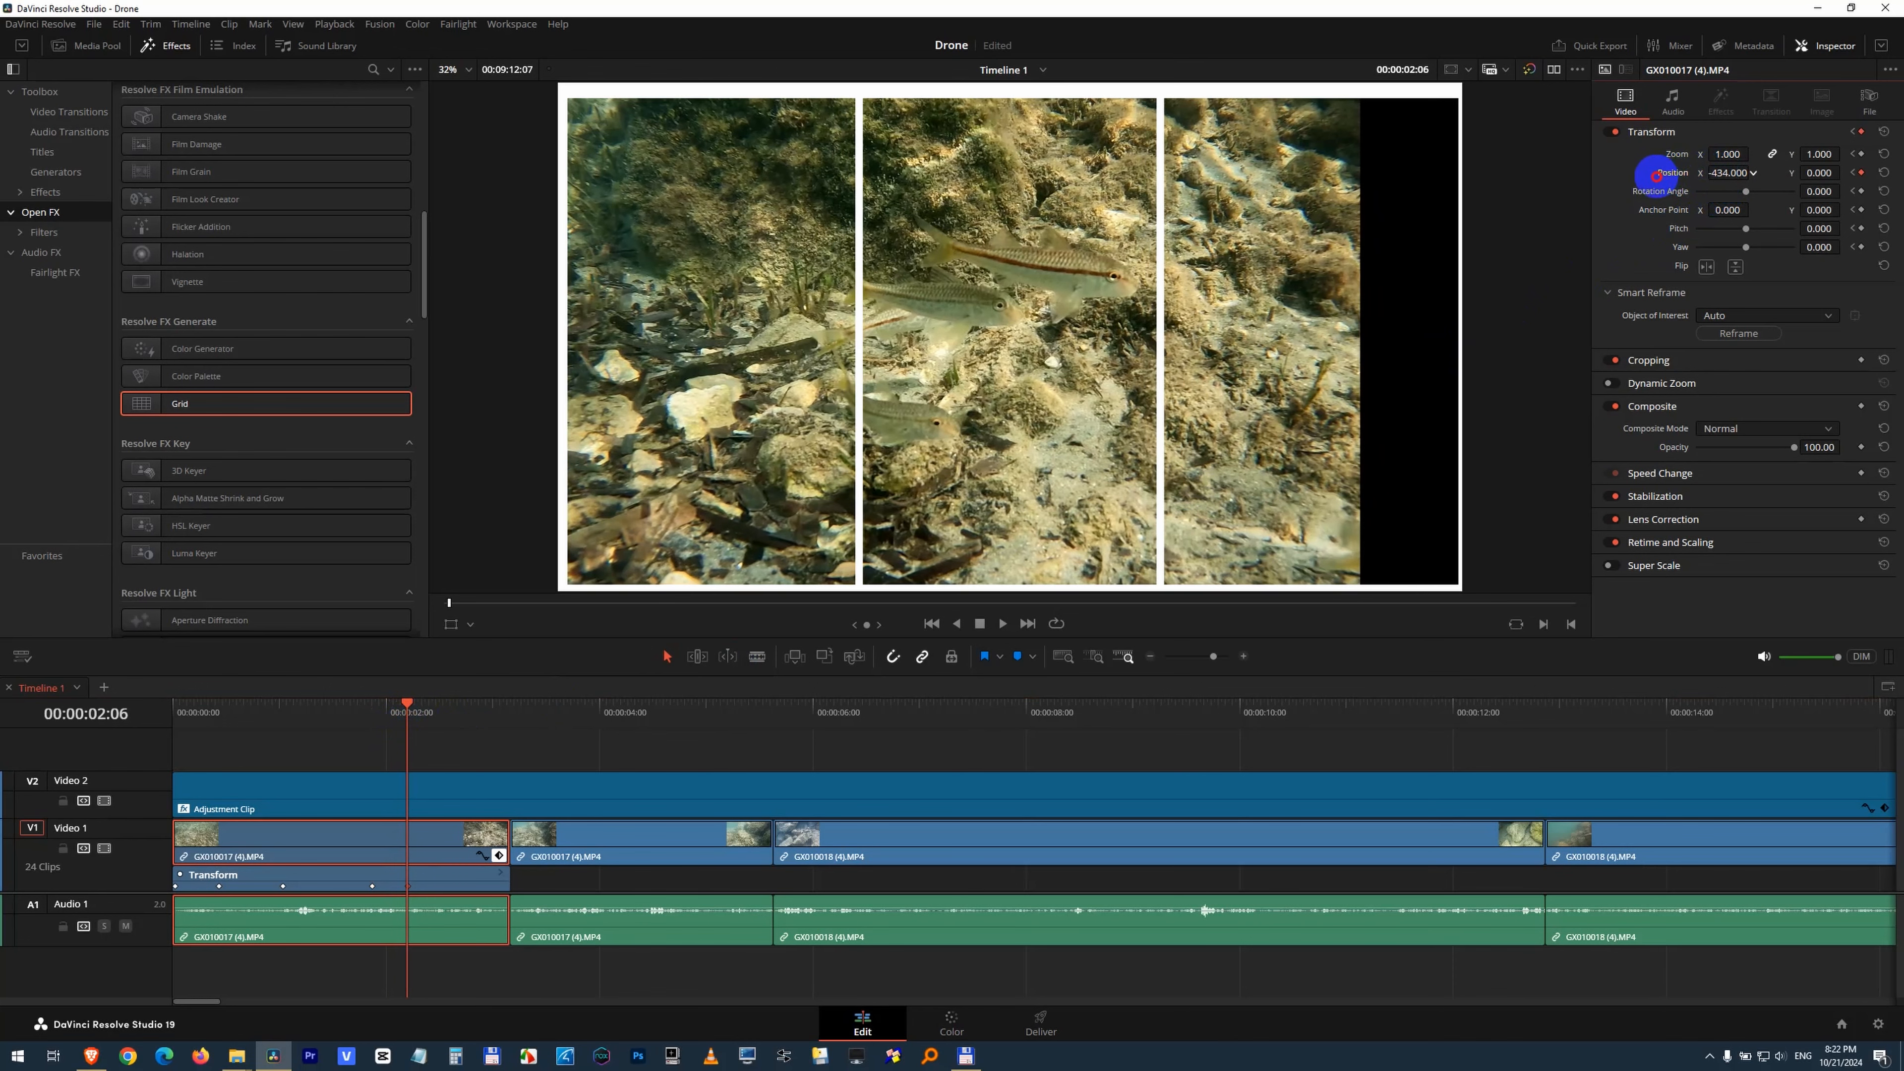
# Step: Keyframe the first clip's Position X at 118 at 00:00:02:22 and at -699 at 00:00:03:02
pyautogui.moveTo(397, 727); pyautogui.dragTo(465, 731)
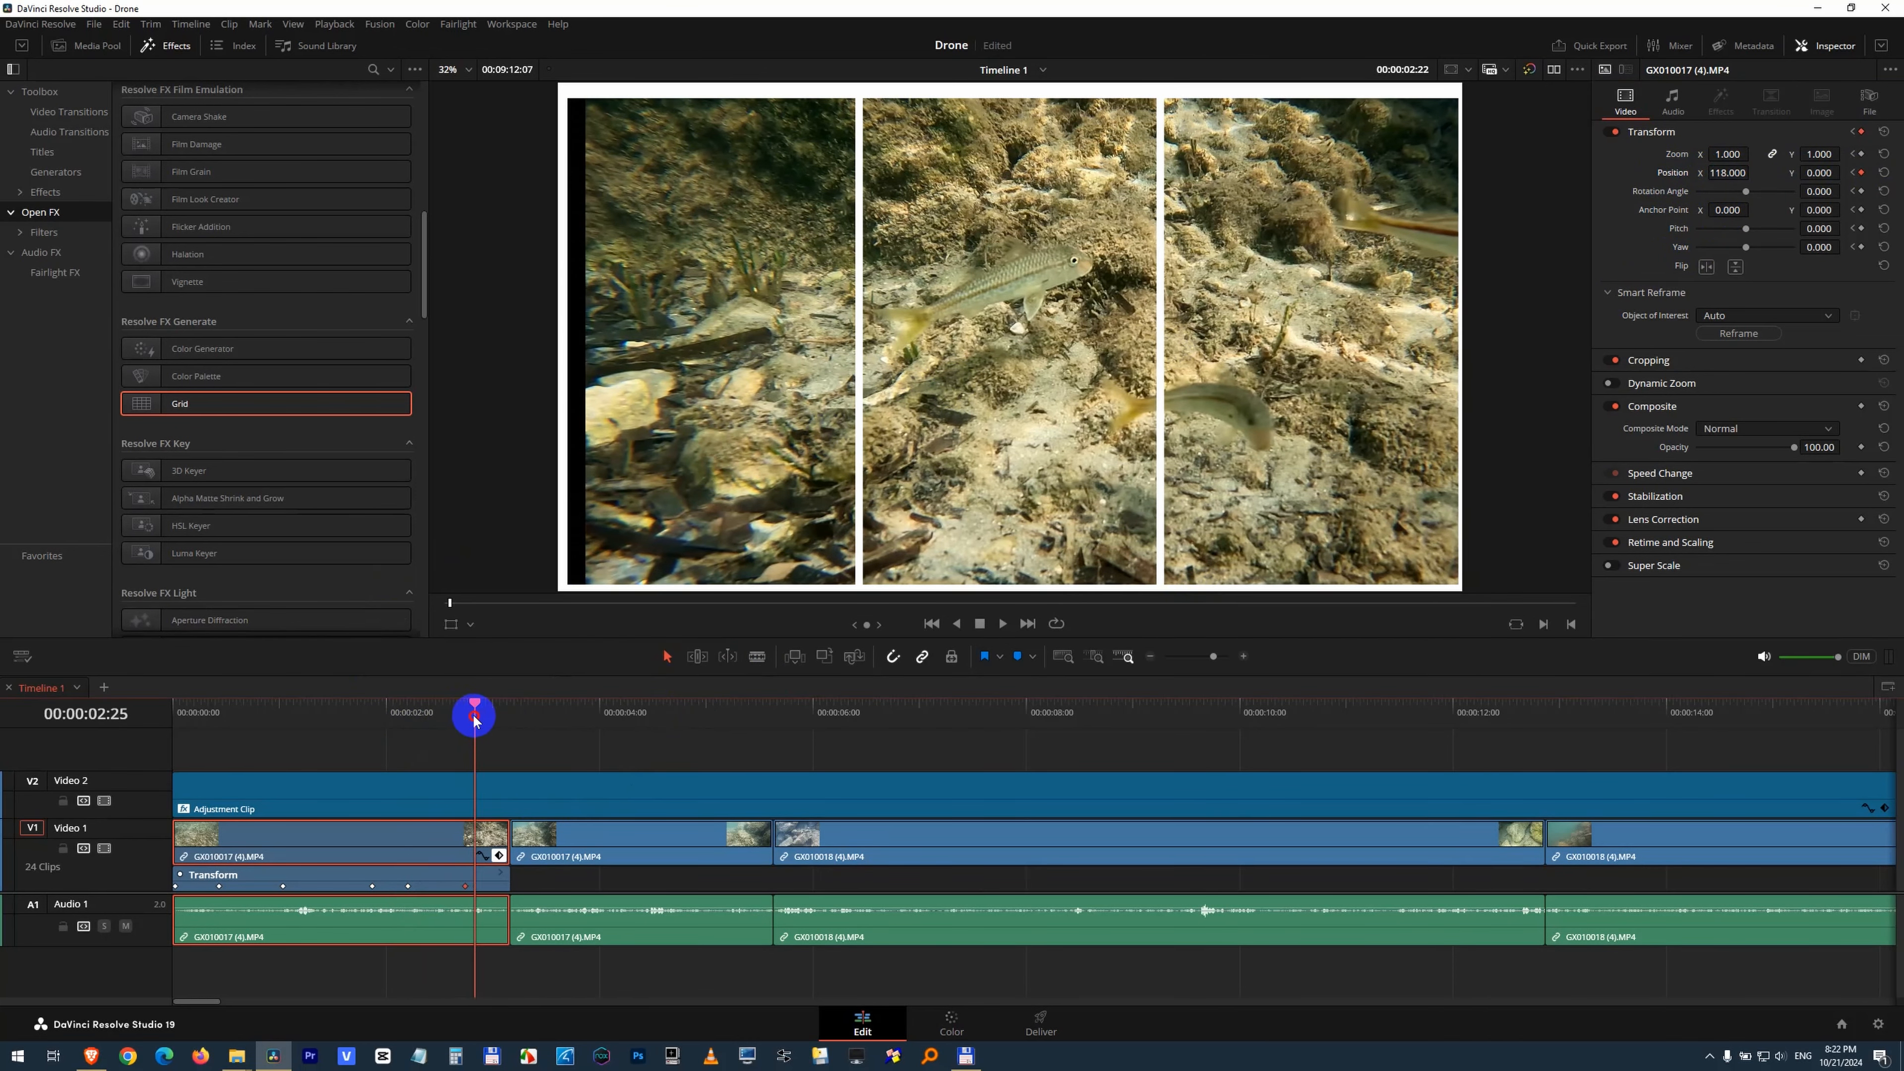
pyautogui.click(500, 716)
pyautogui.moveTo(1726, 173); pyautogui.dragTo(1127, 242)
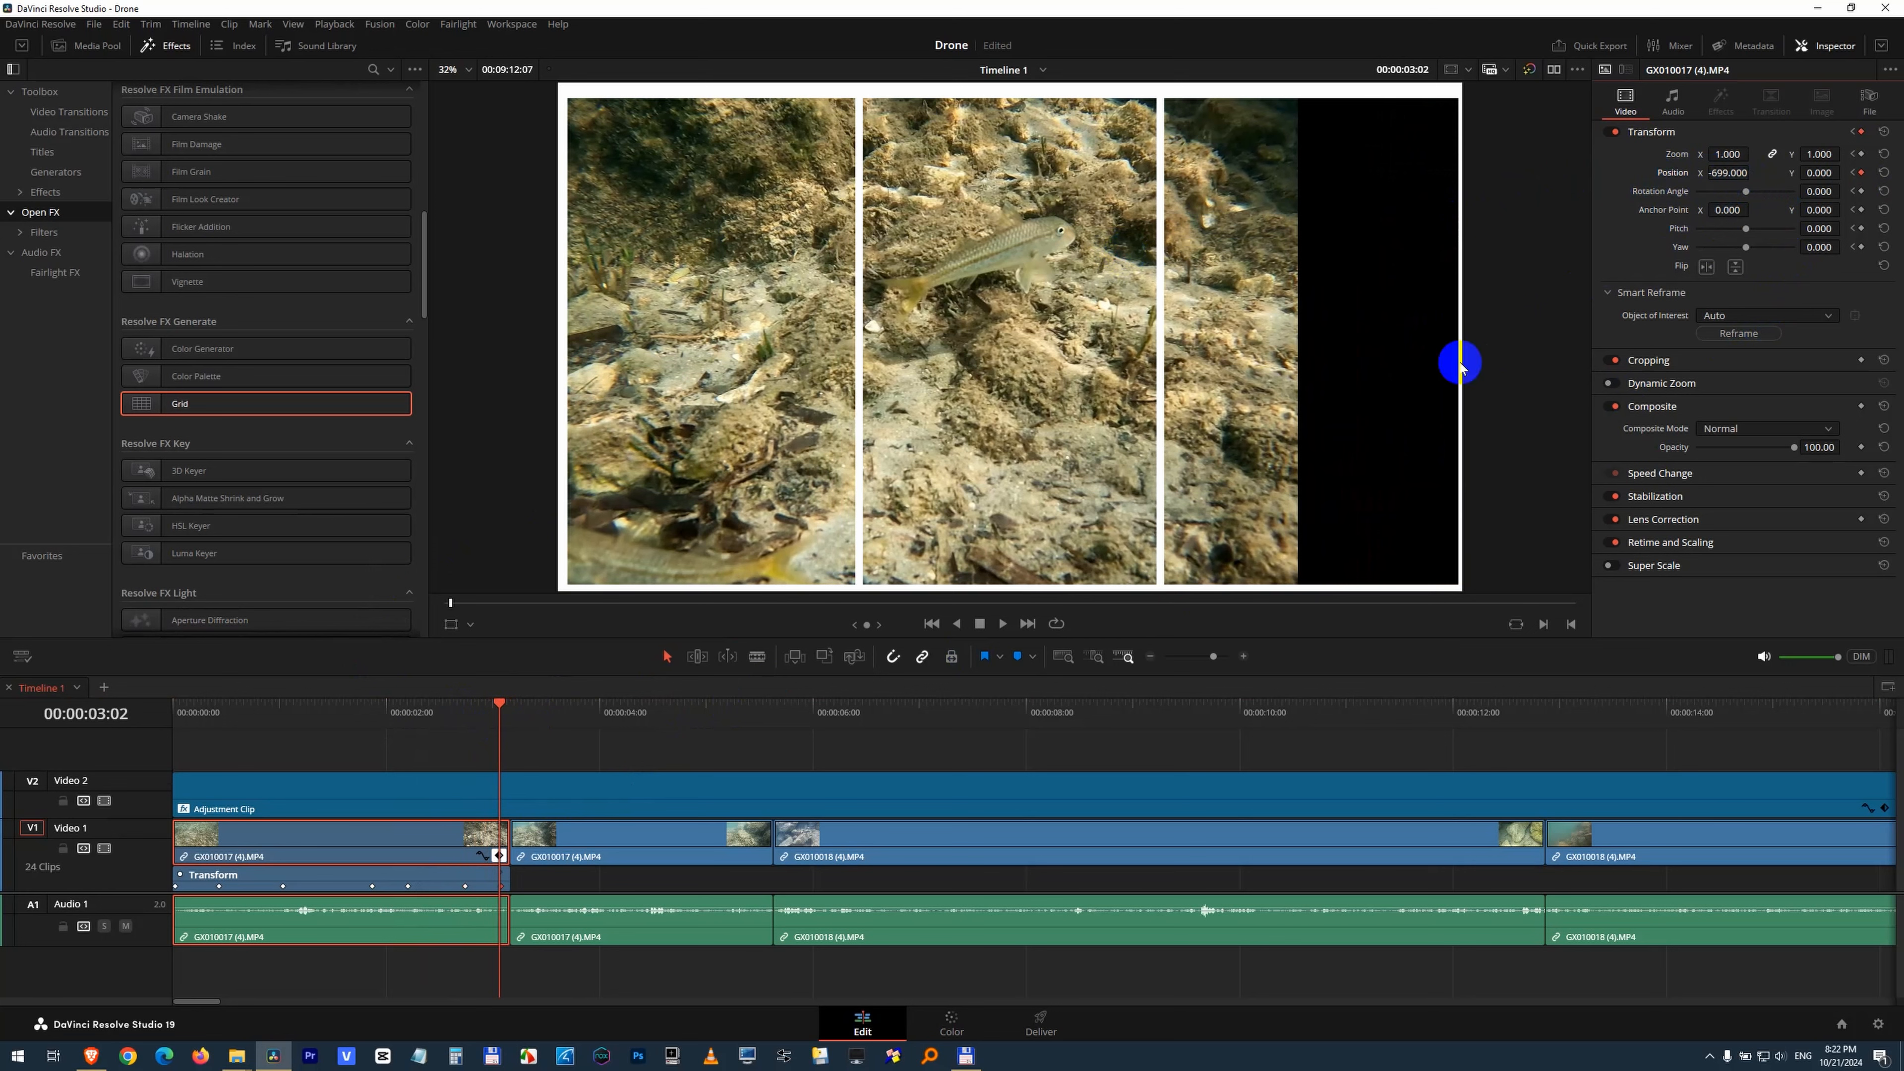
# Step: Keyframe all Transform parameters of the second Video 1 clip at 00:00:03:10, and from 00:00:03:12 lower its Position X to centre the fish
pyautogui.moveTo(521, 728); pyautogui.dragTo(528, 717)
pyautogui.click(537, 838)
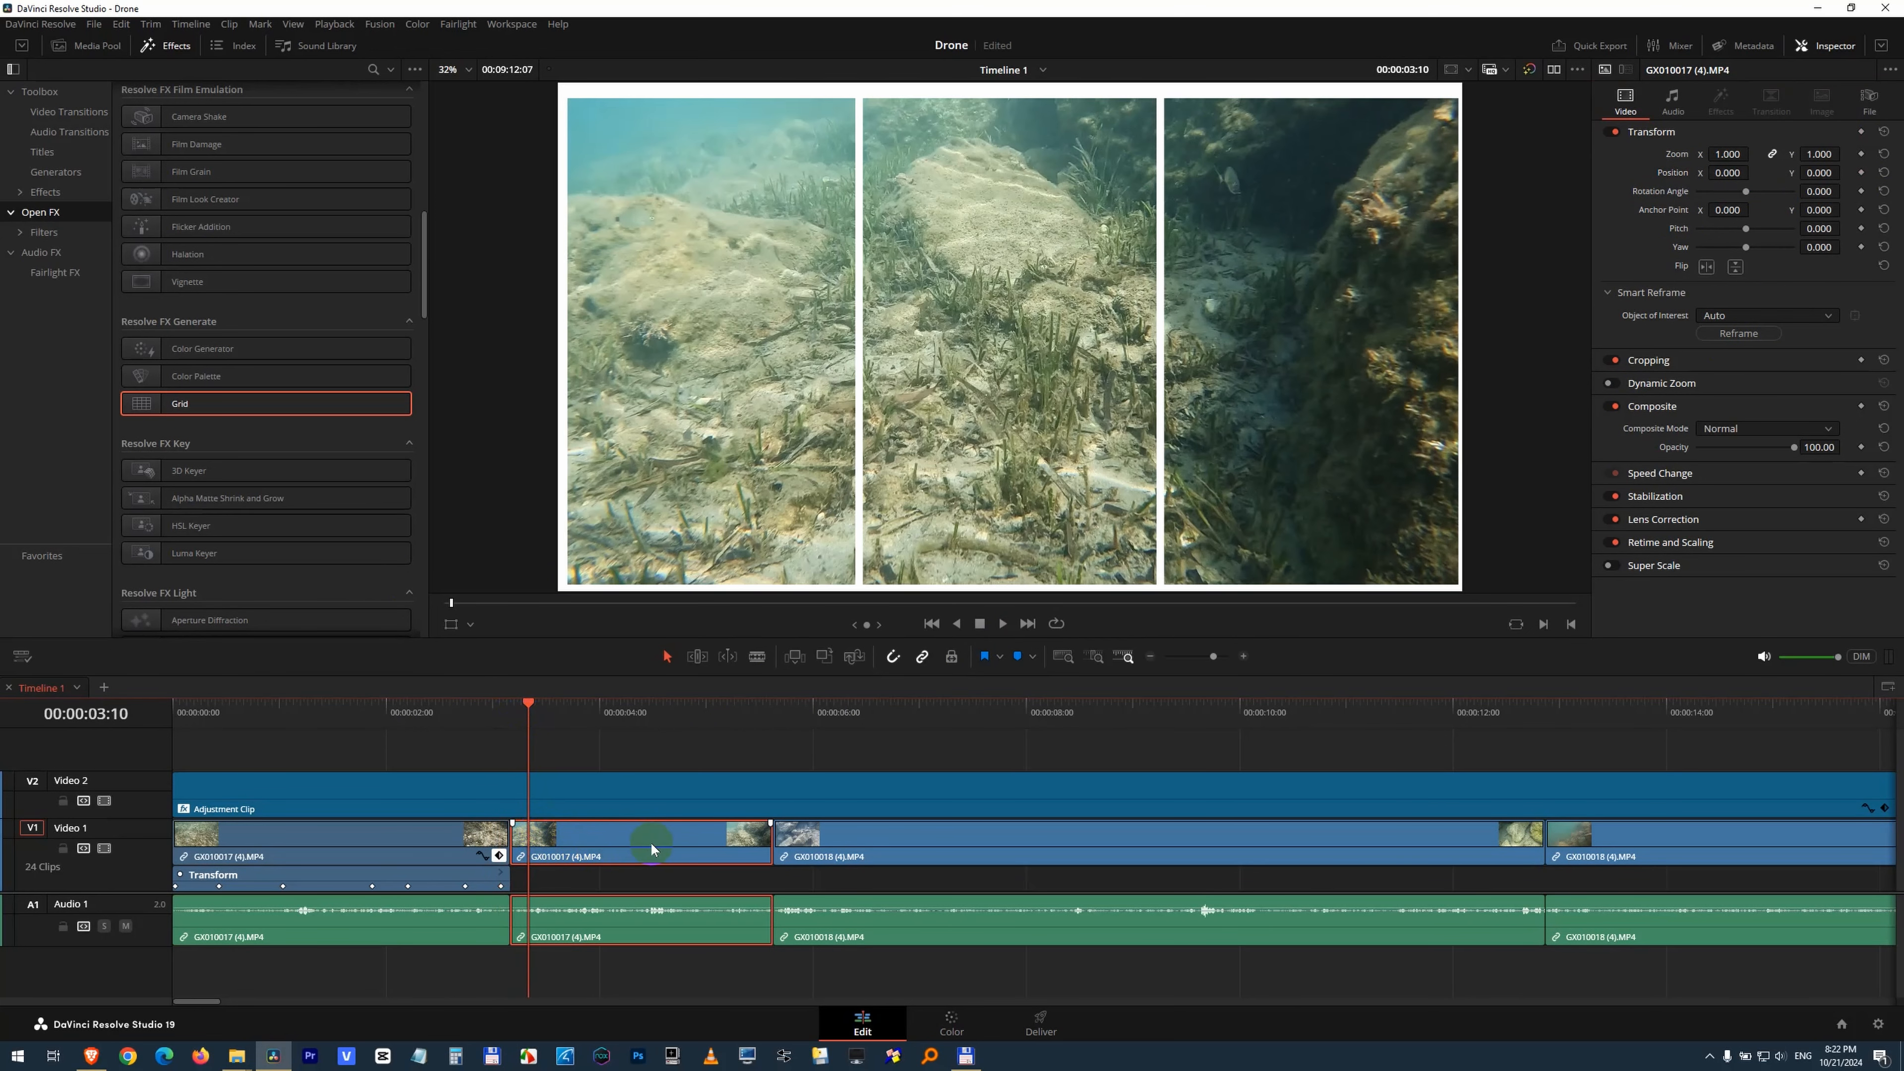
pyautogui.click(1862, 133)
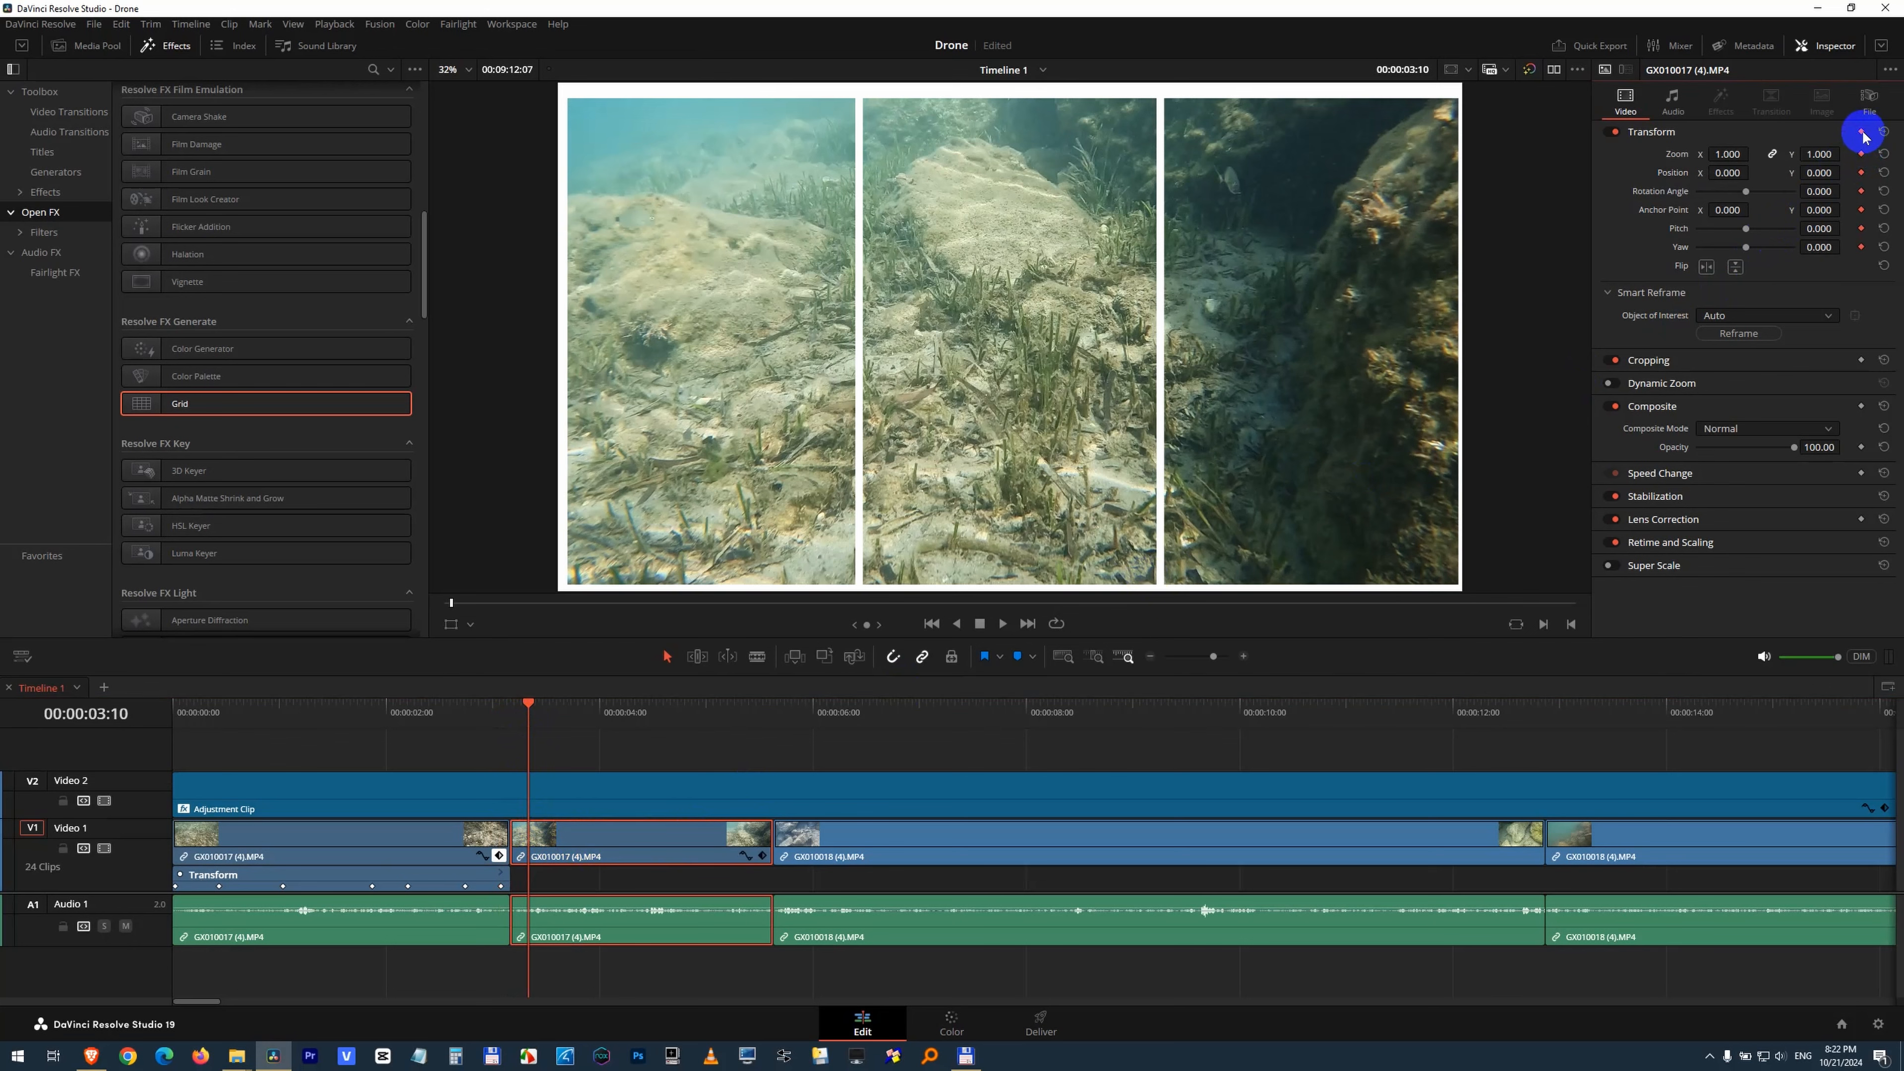
pyautogui.moveTo(555, 711); pyautogui.dragTo(535, 709)
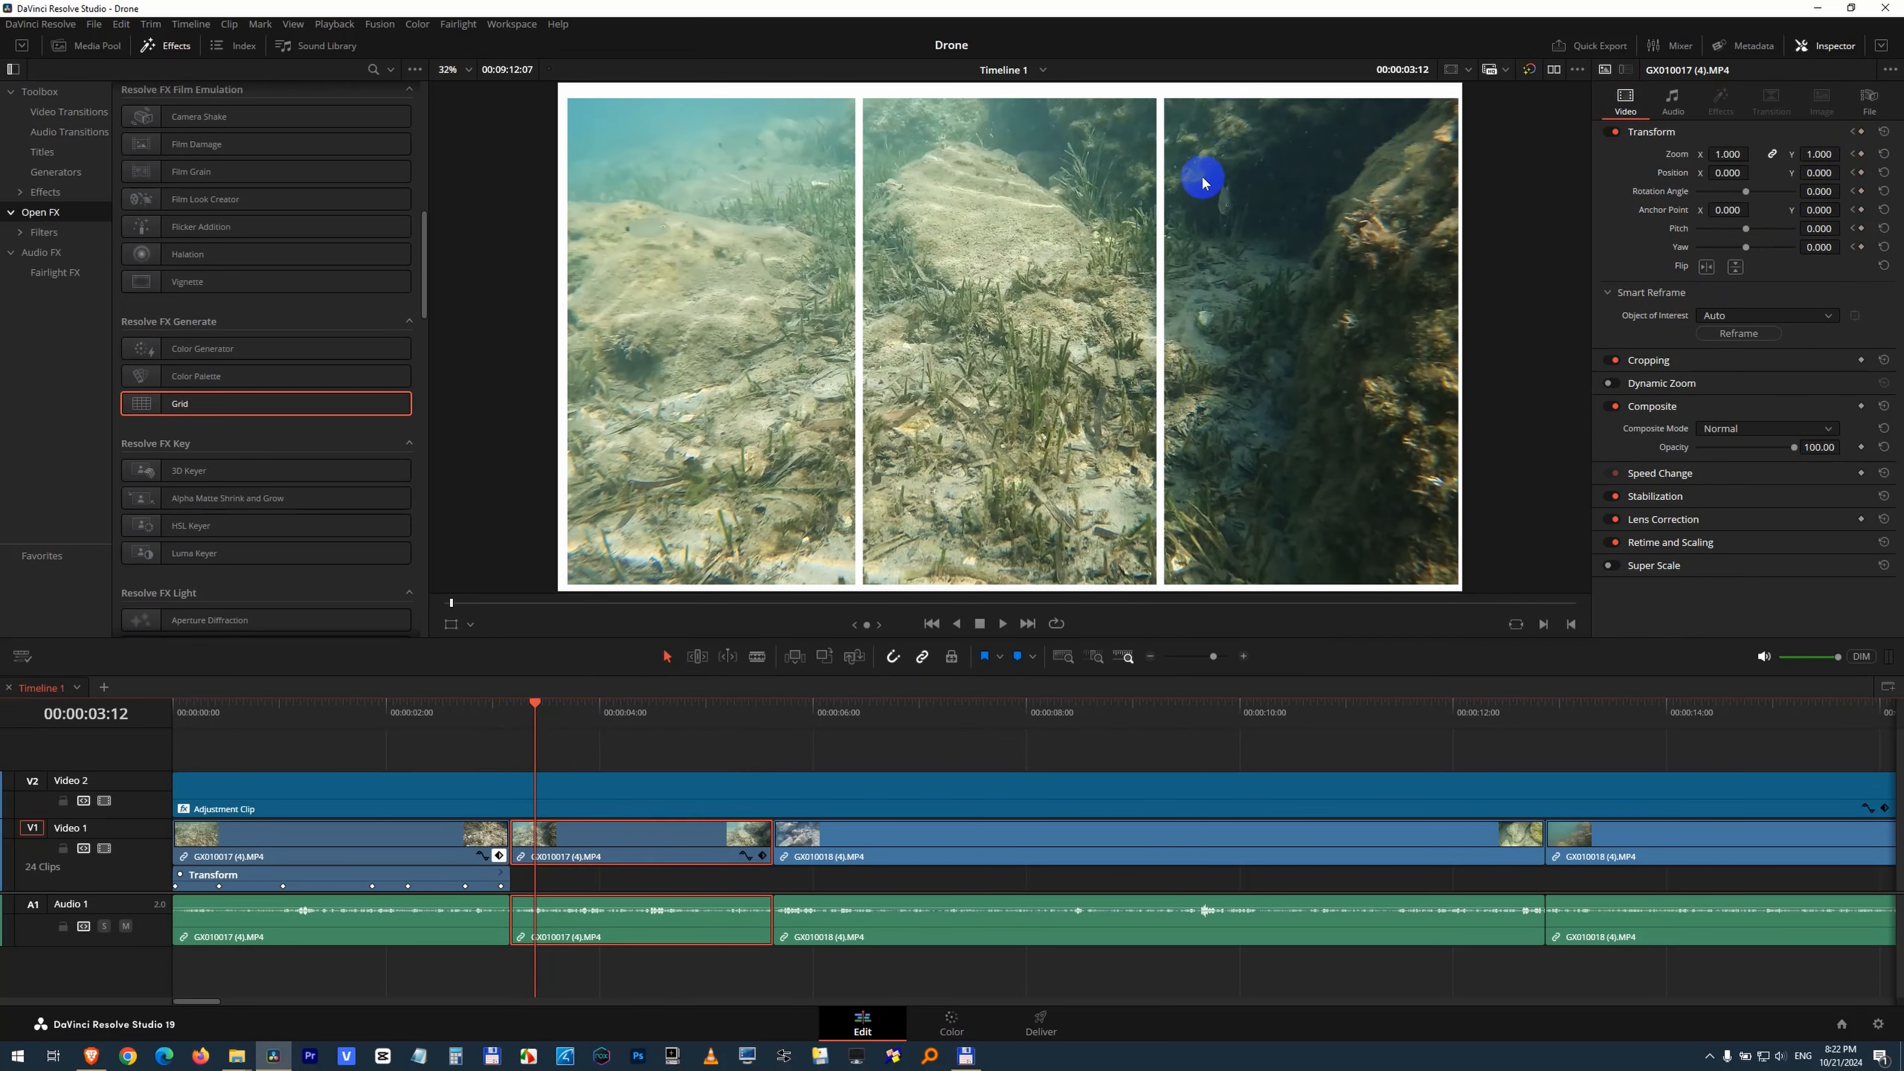
pyautogui.moveTo(1724, 172); pyautogui.dragTo(1131, 178)
pyautogui.moveTo(570, 712); pyautogui.dragTo(753, 738)
pyautogui.click(833, 843)
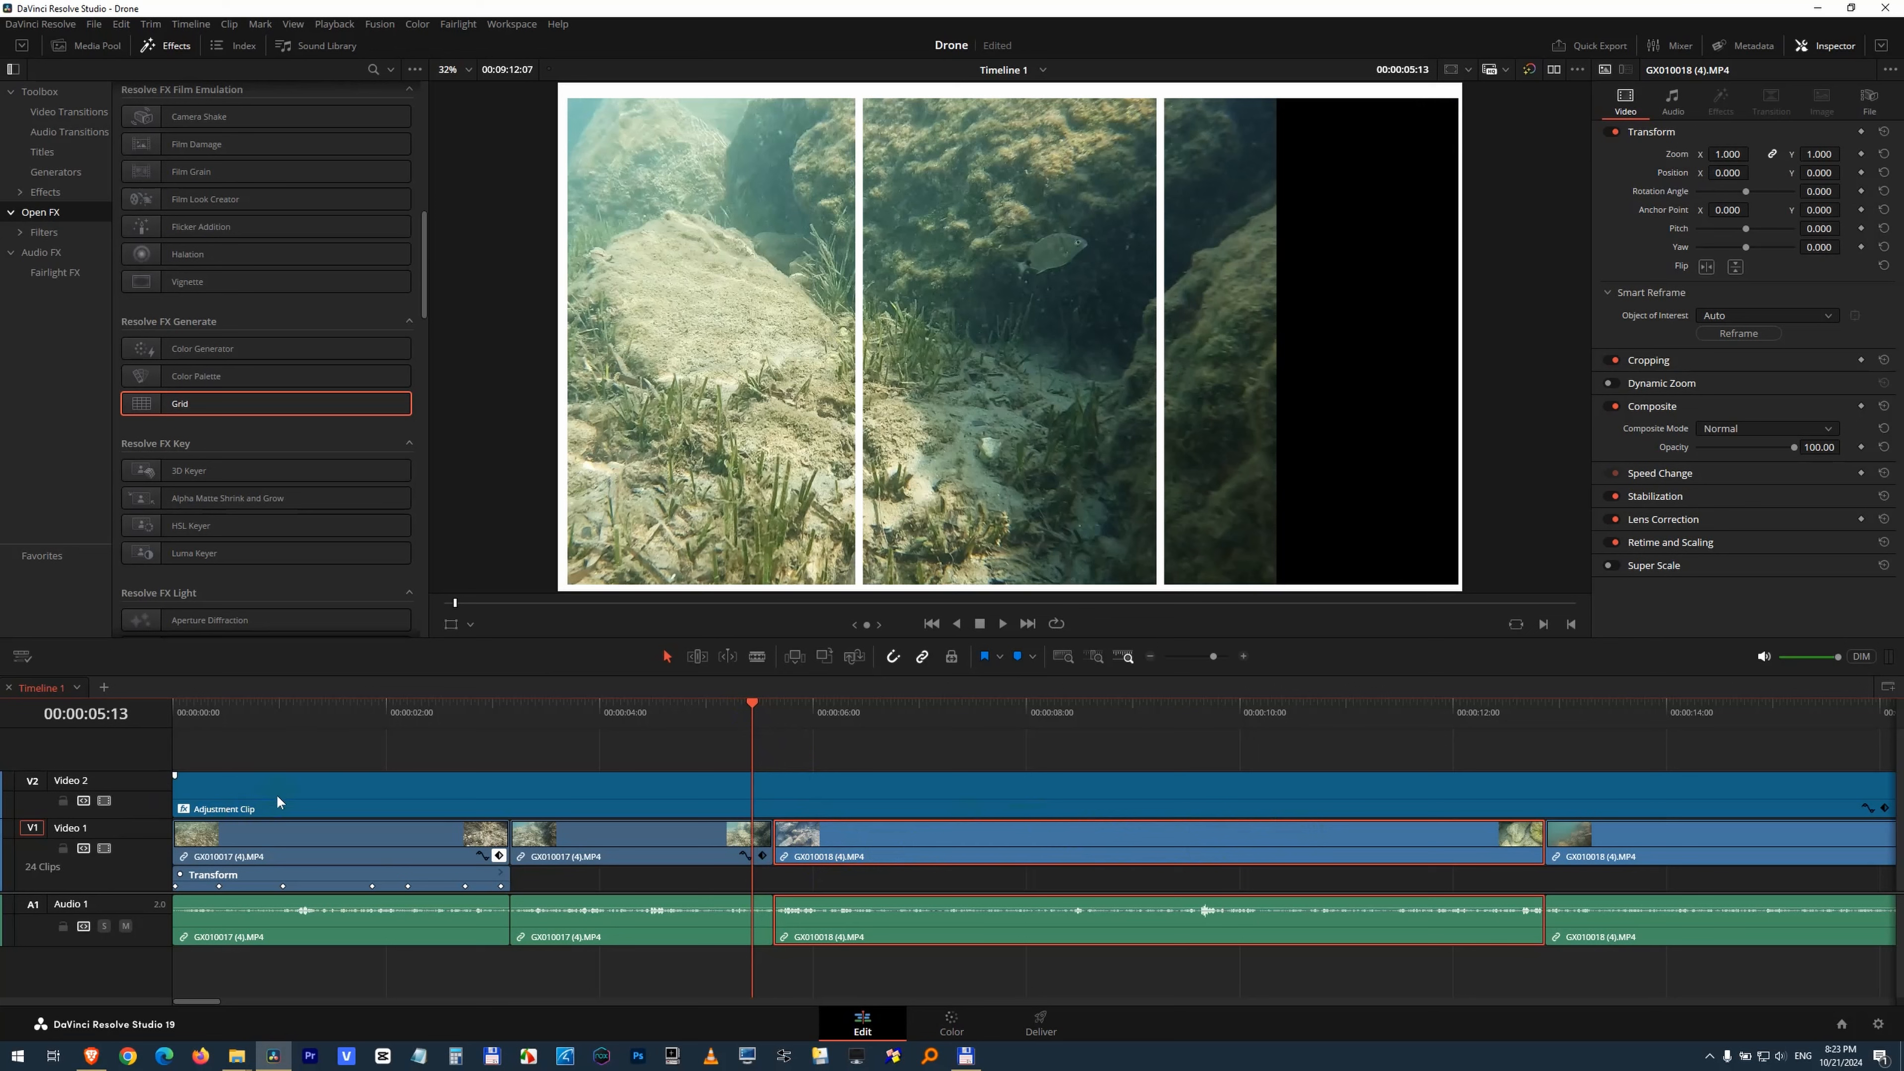
# Step: Disable the Video 2 grid track and set the project's timeline format to use vertical resolution
pyautogui.click(104, 801)
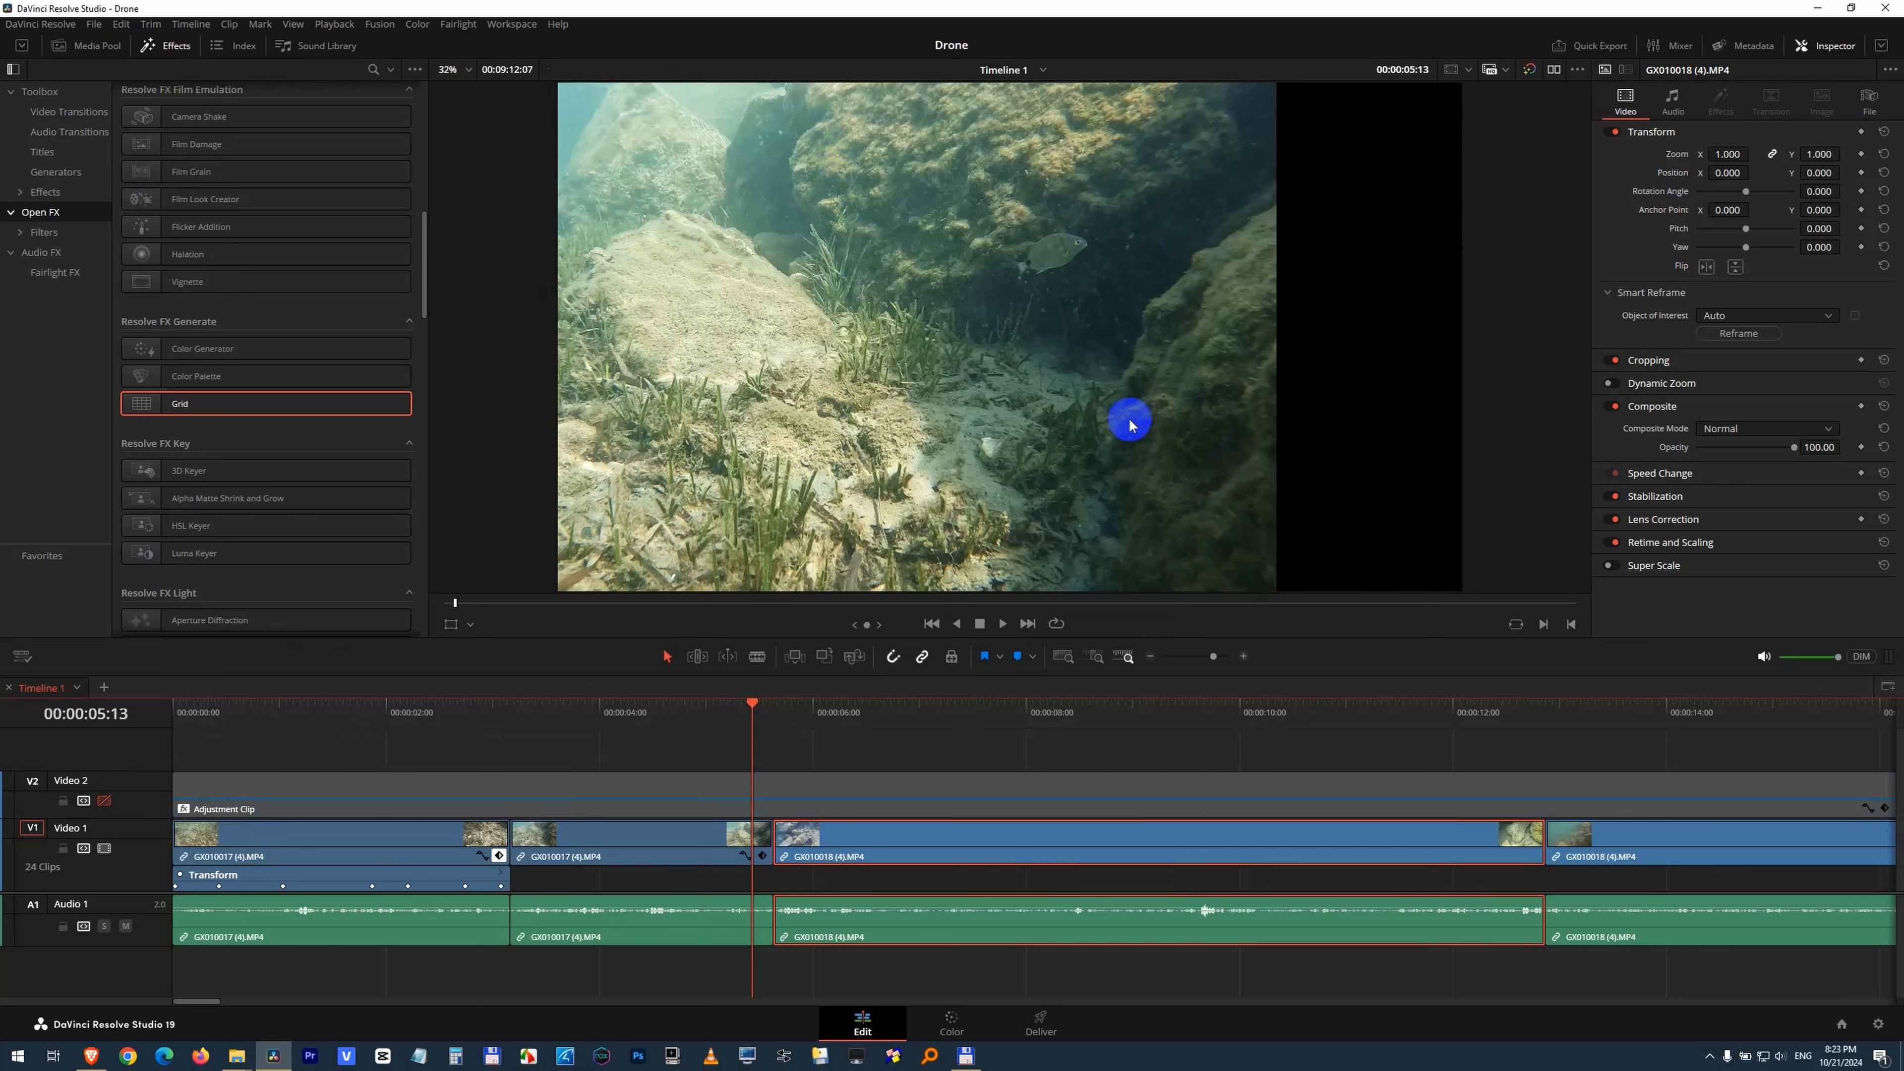
pyautogui.click(1881, 1025)
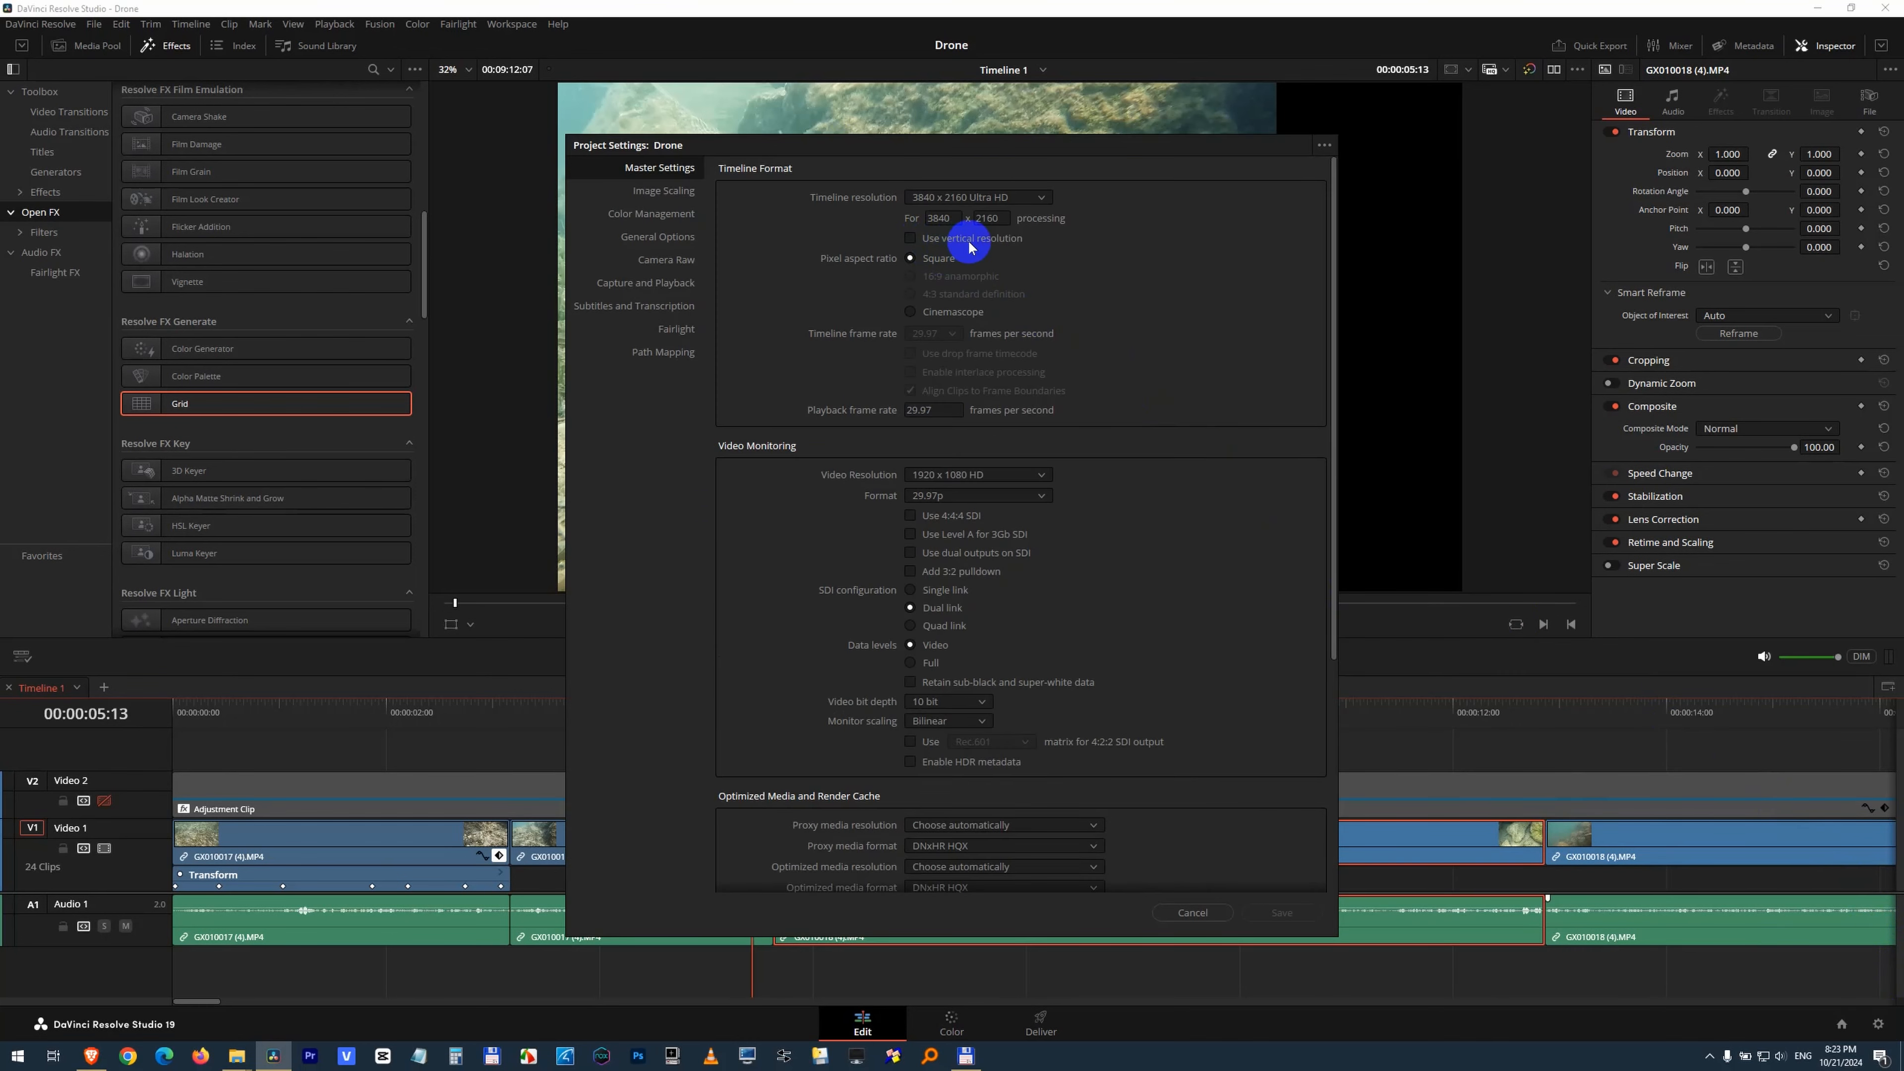
pyautogui.click(1281, 912)
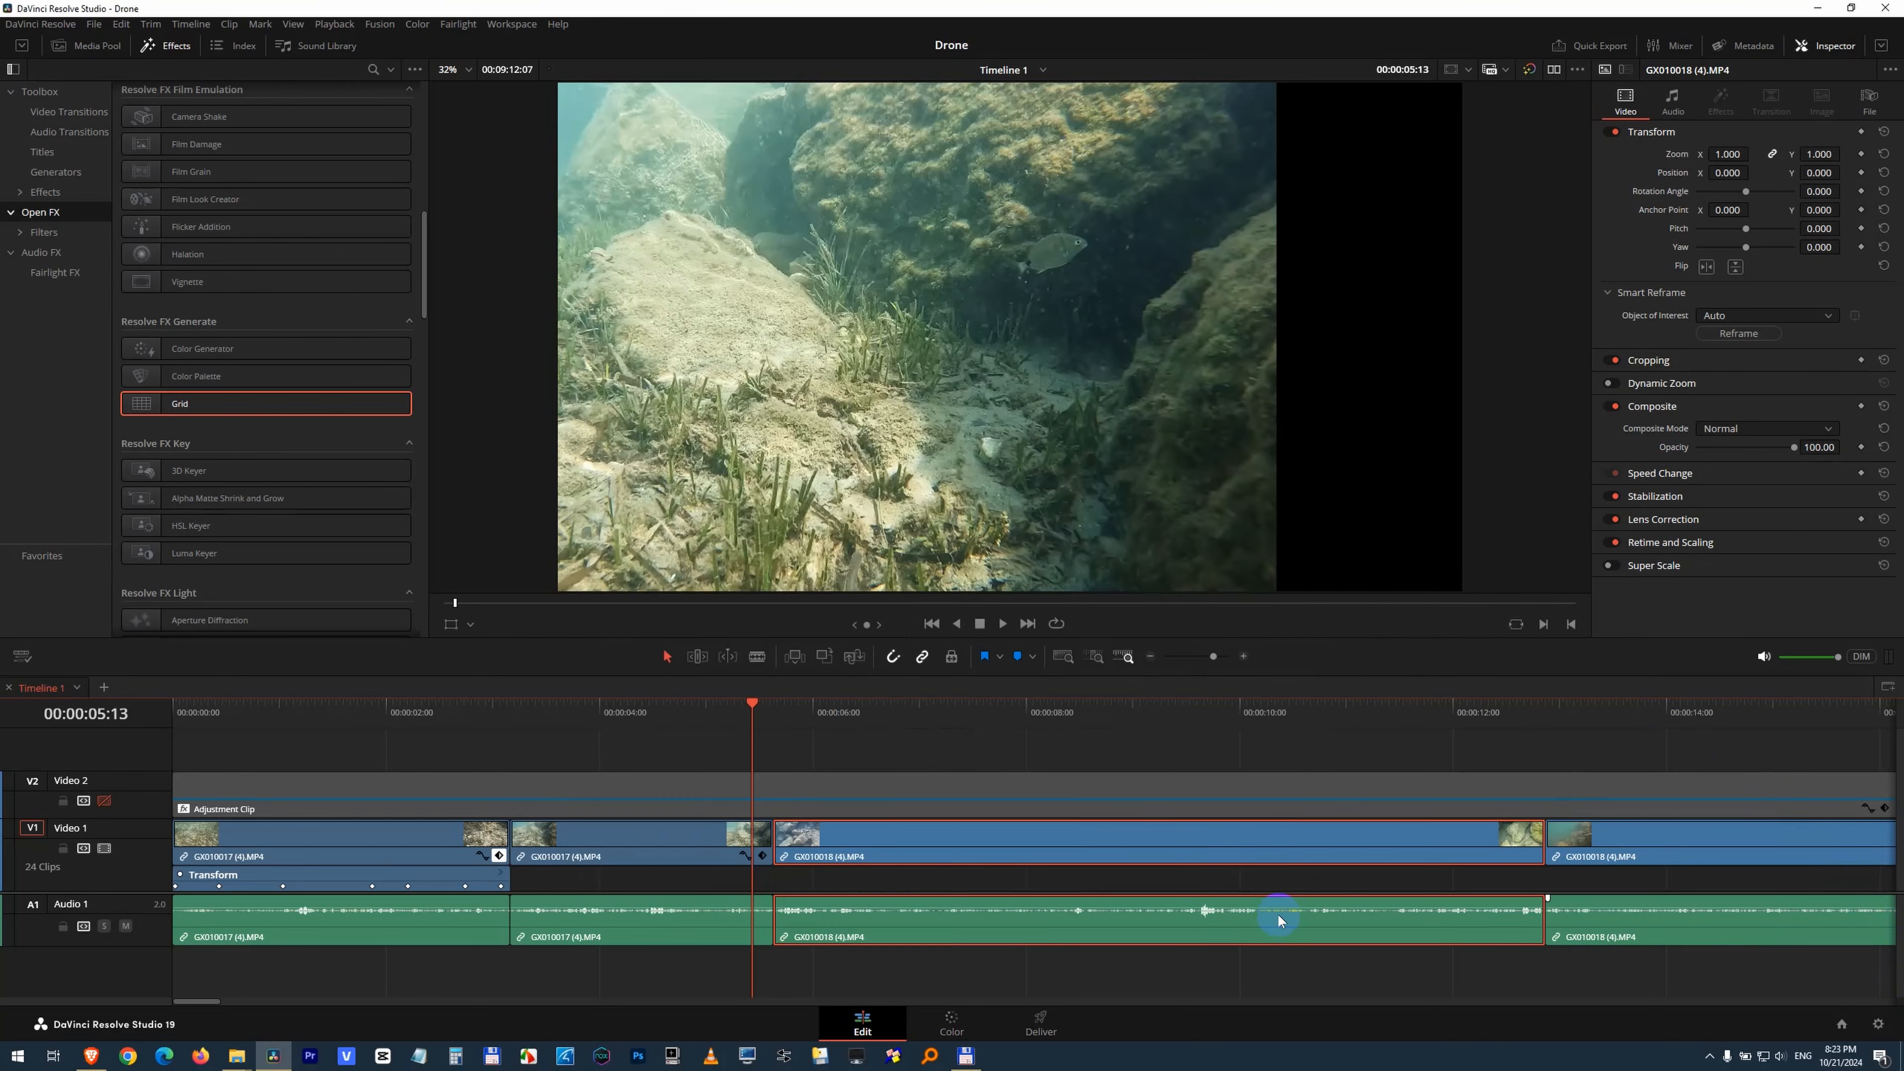
# Step: Scrub through the first two clips up to 00:00:05:14 to check the reframing in the vertical frame
pyautogui.click(475, 719)
pyautogui.moveTo(475, 718); pyautogui.dragTo(755, 780)
pyautogui.click(640, 838)
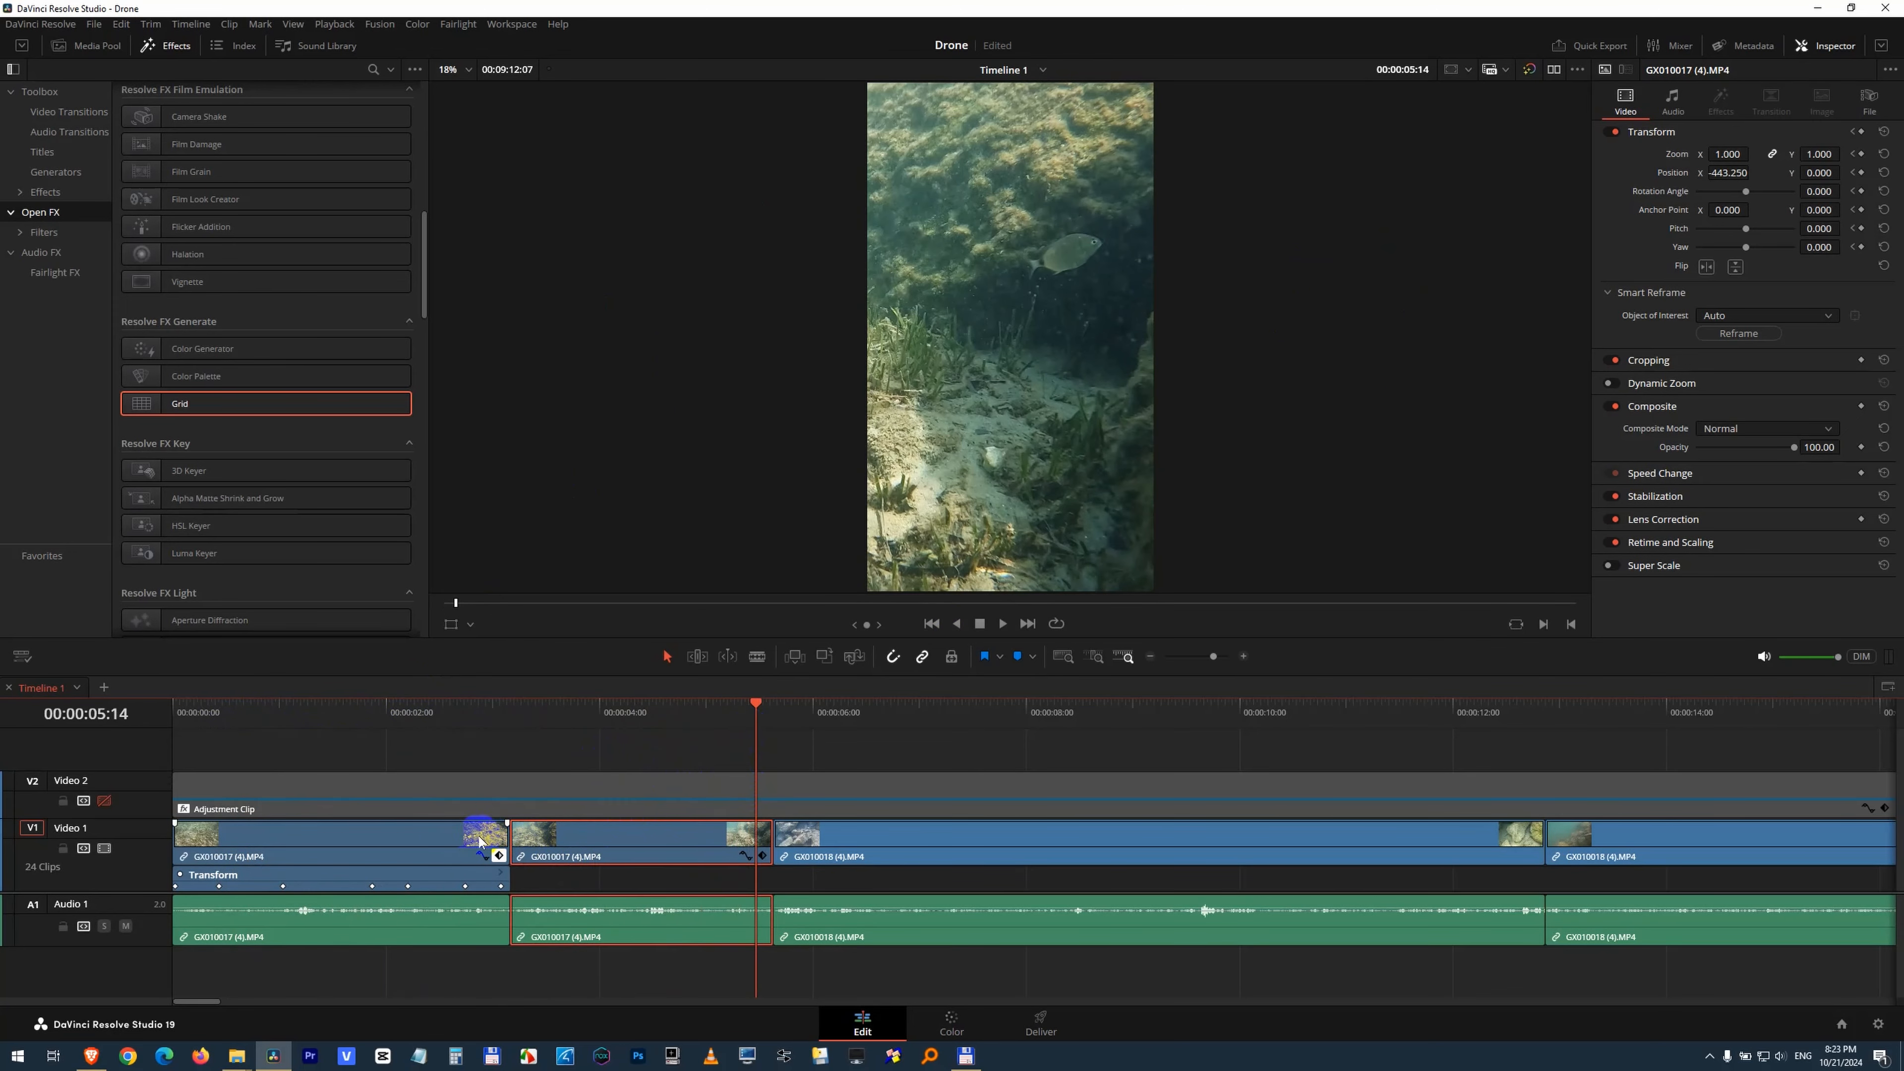
pyautogui.click(480, 828)
# Step: Mark the render range's out point at 00:00:05:16 and return the playhead to the timeline start
pyautogui.click(765, 718)
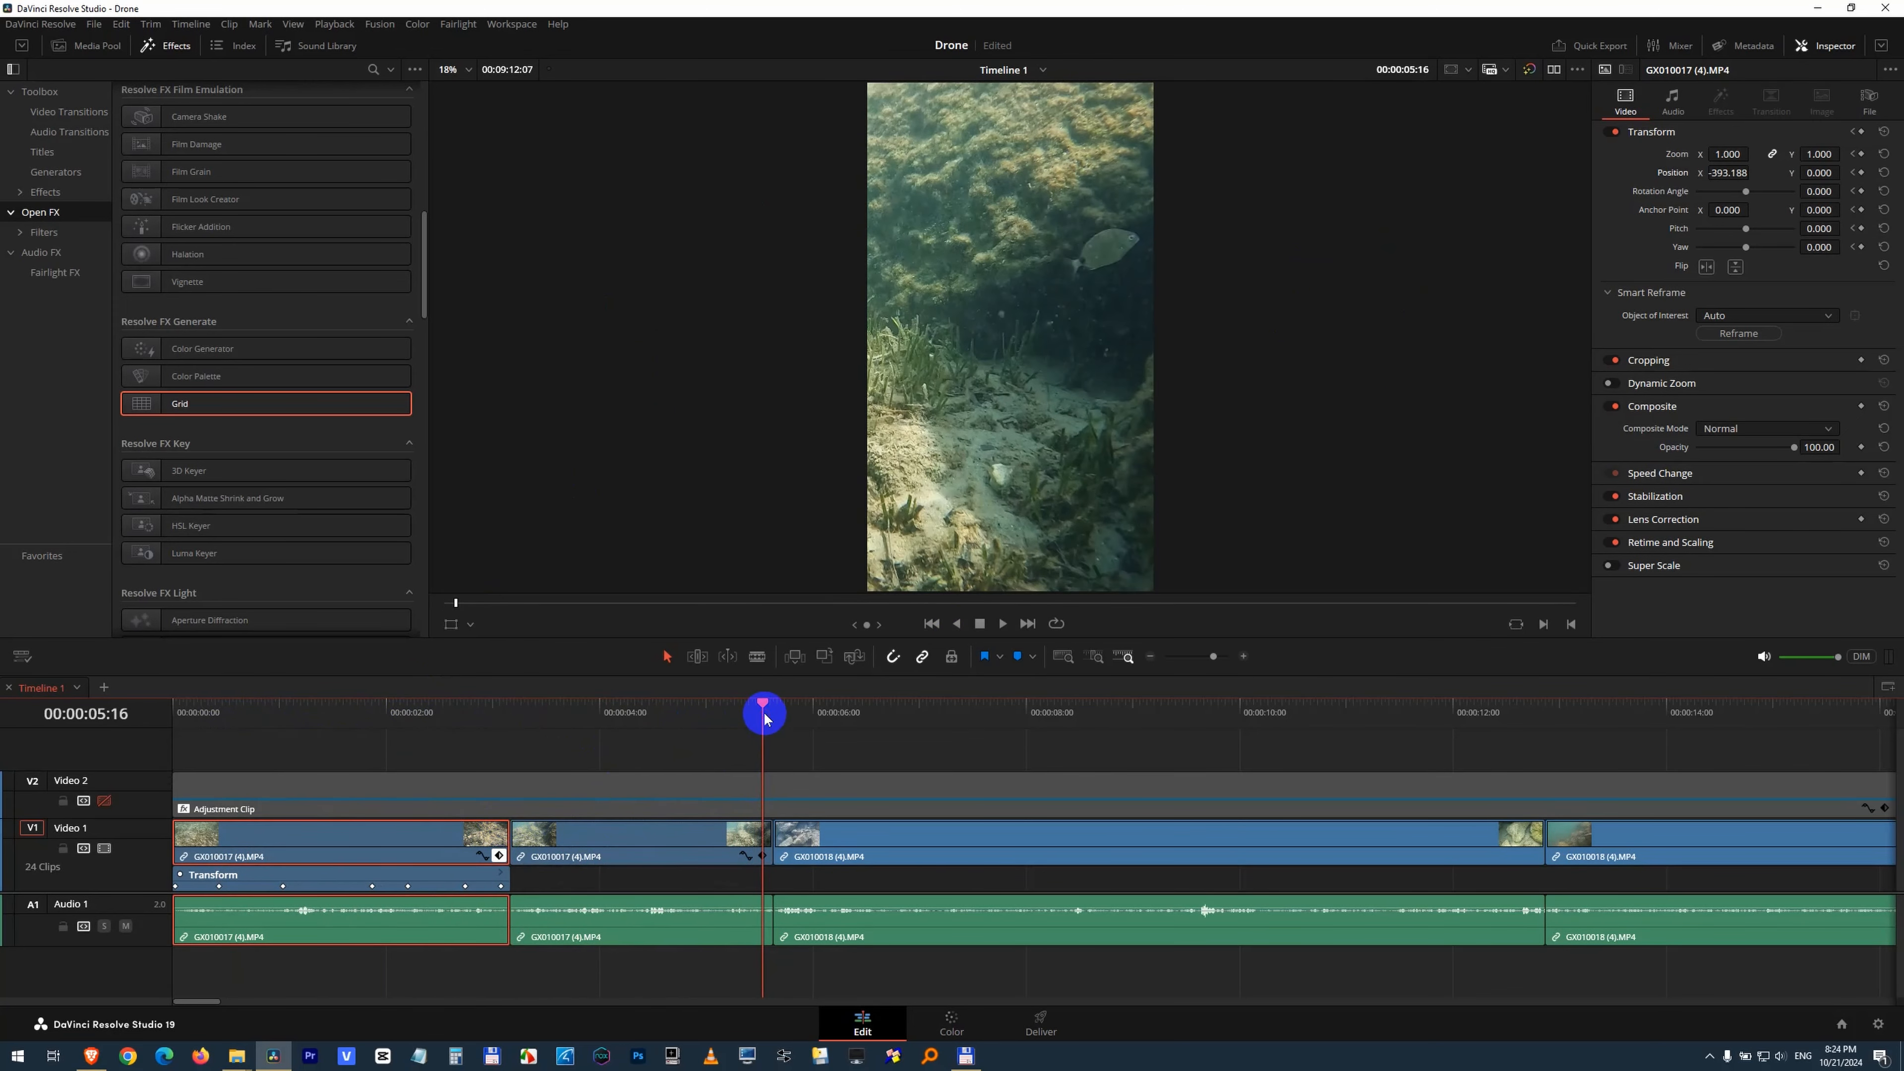
pyautogui.press('o')
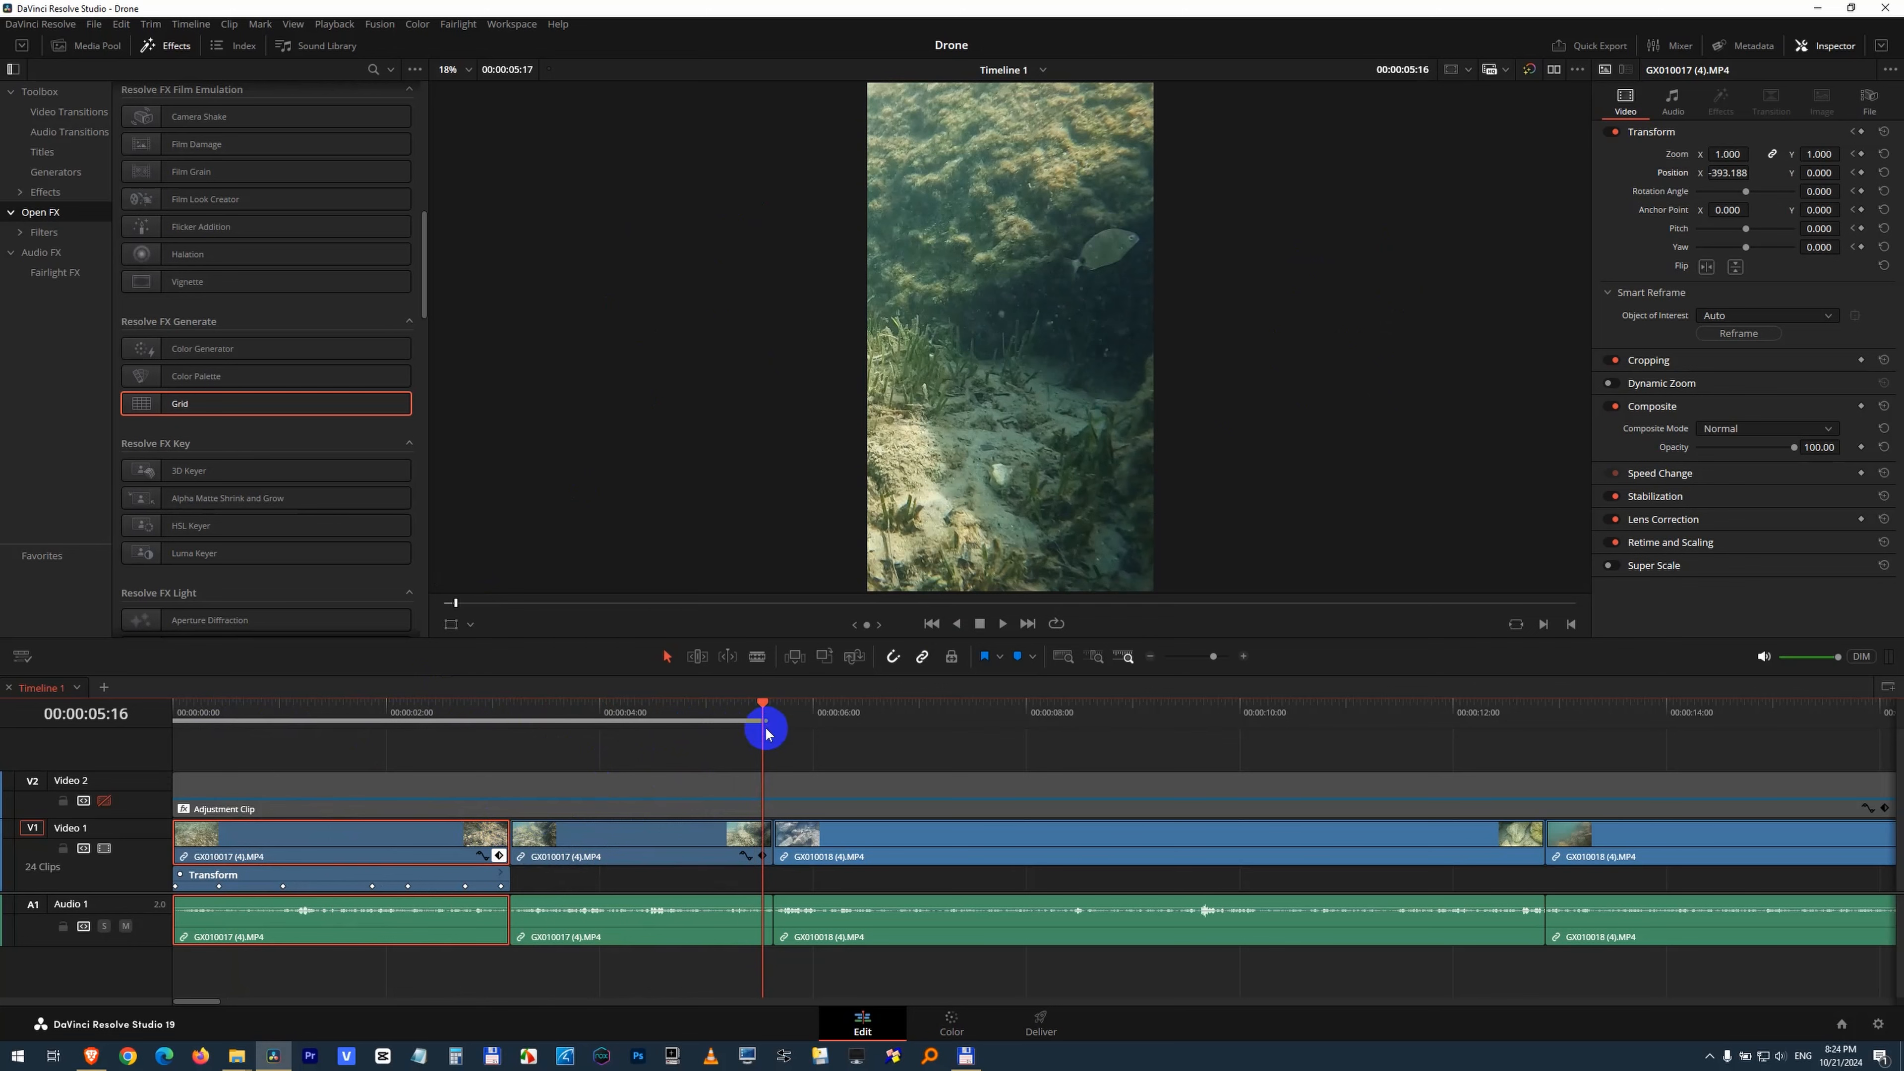
pyautogui.moveTo(239, 713); pyautogui.dragTo(127, 715)
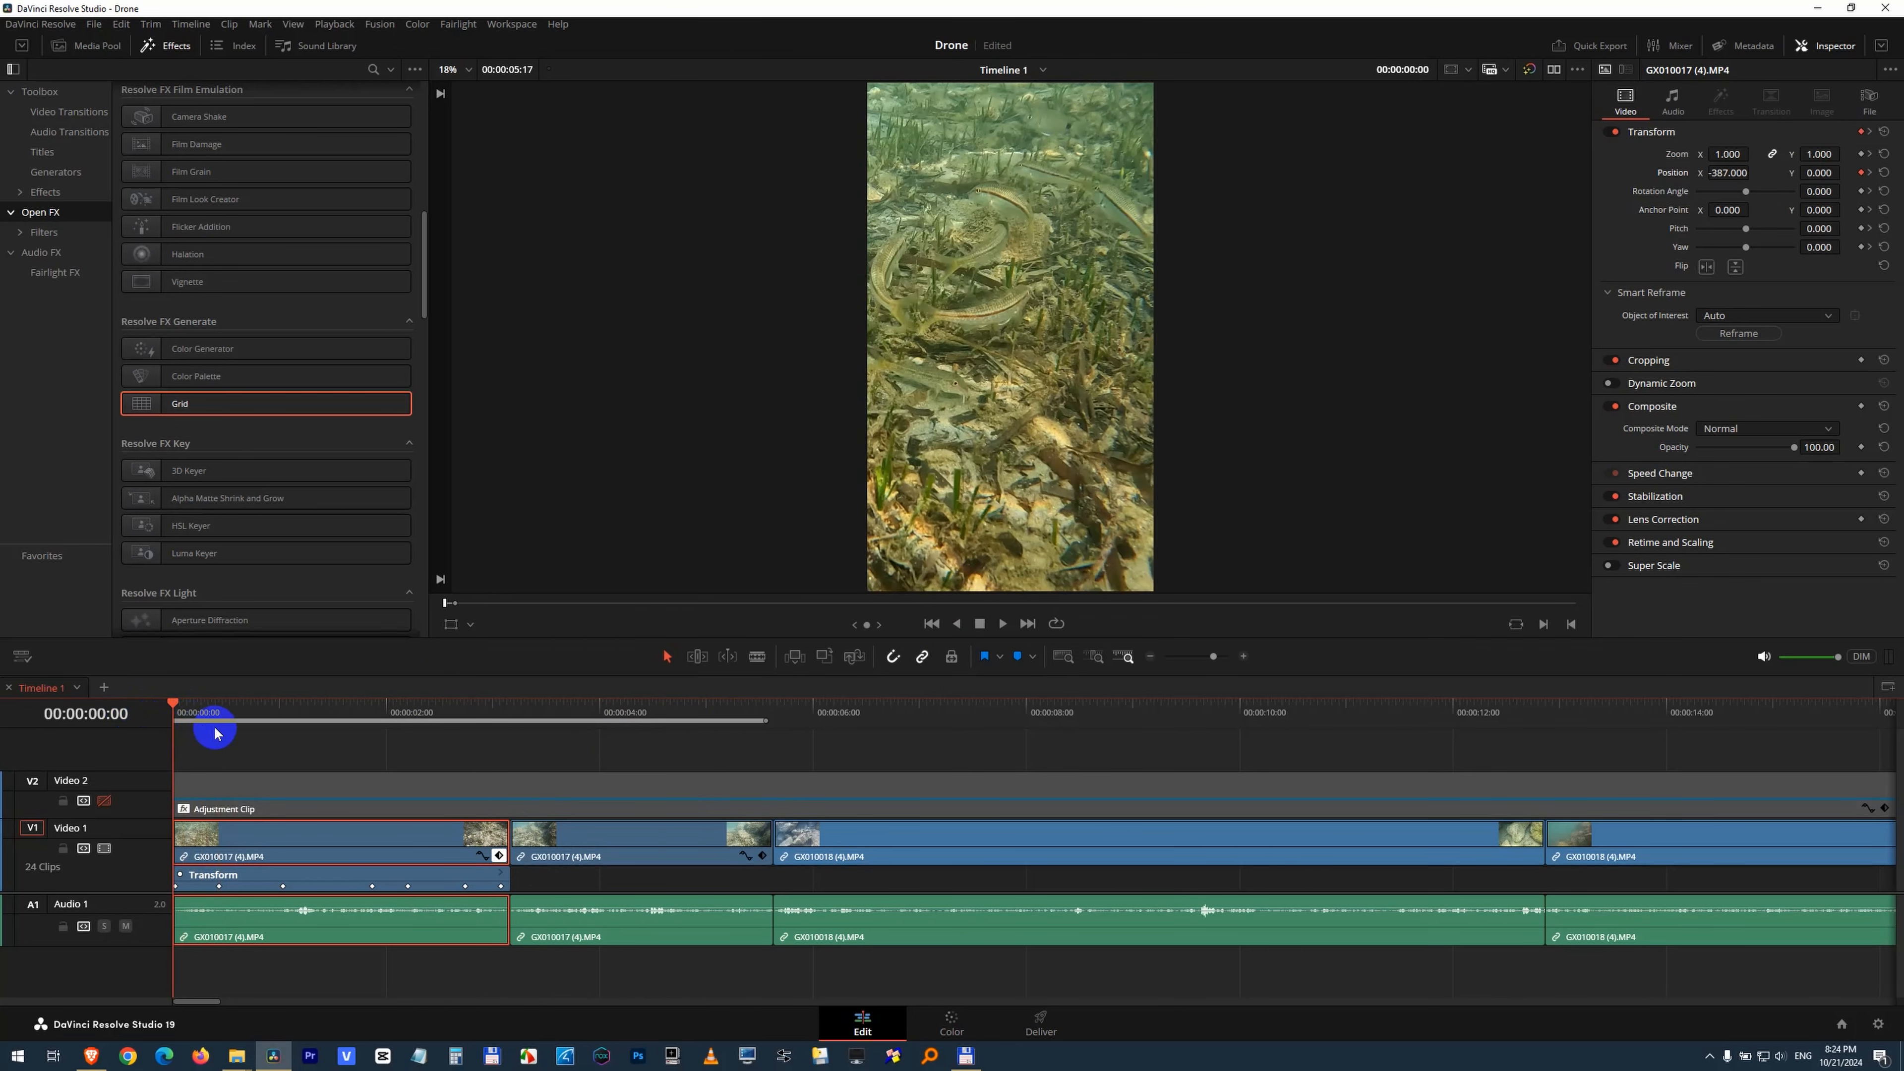
# Step: Check the file name, export settings and render queue for the marked range, and return to editing the timeline
pyautogui.click(1035, 1020)
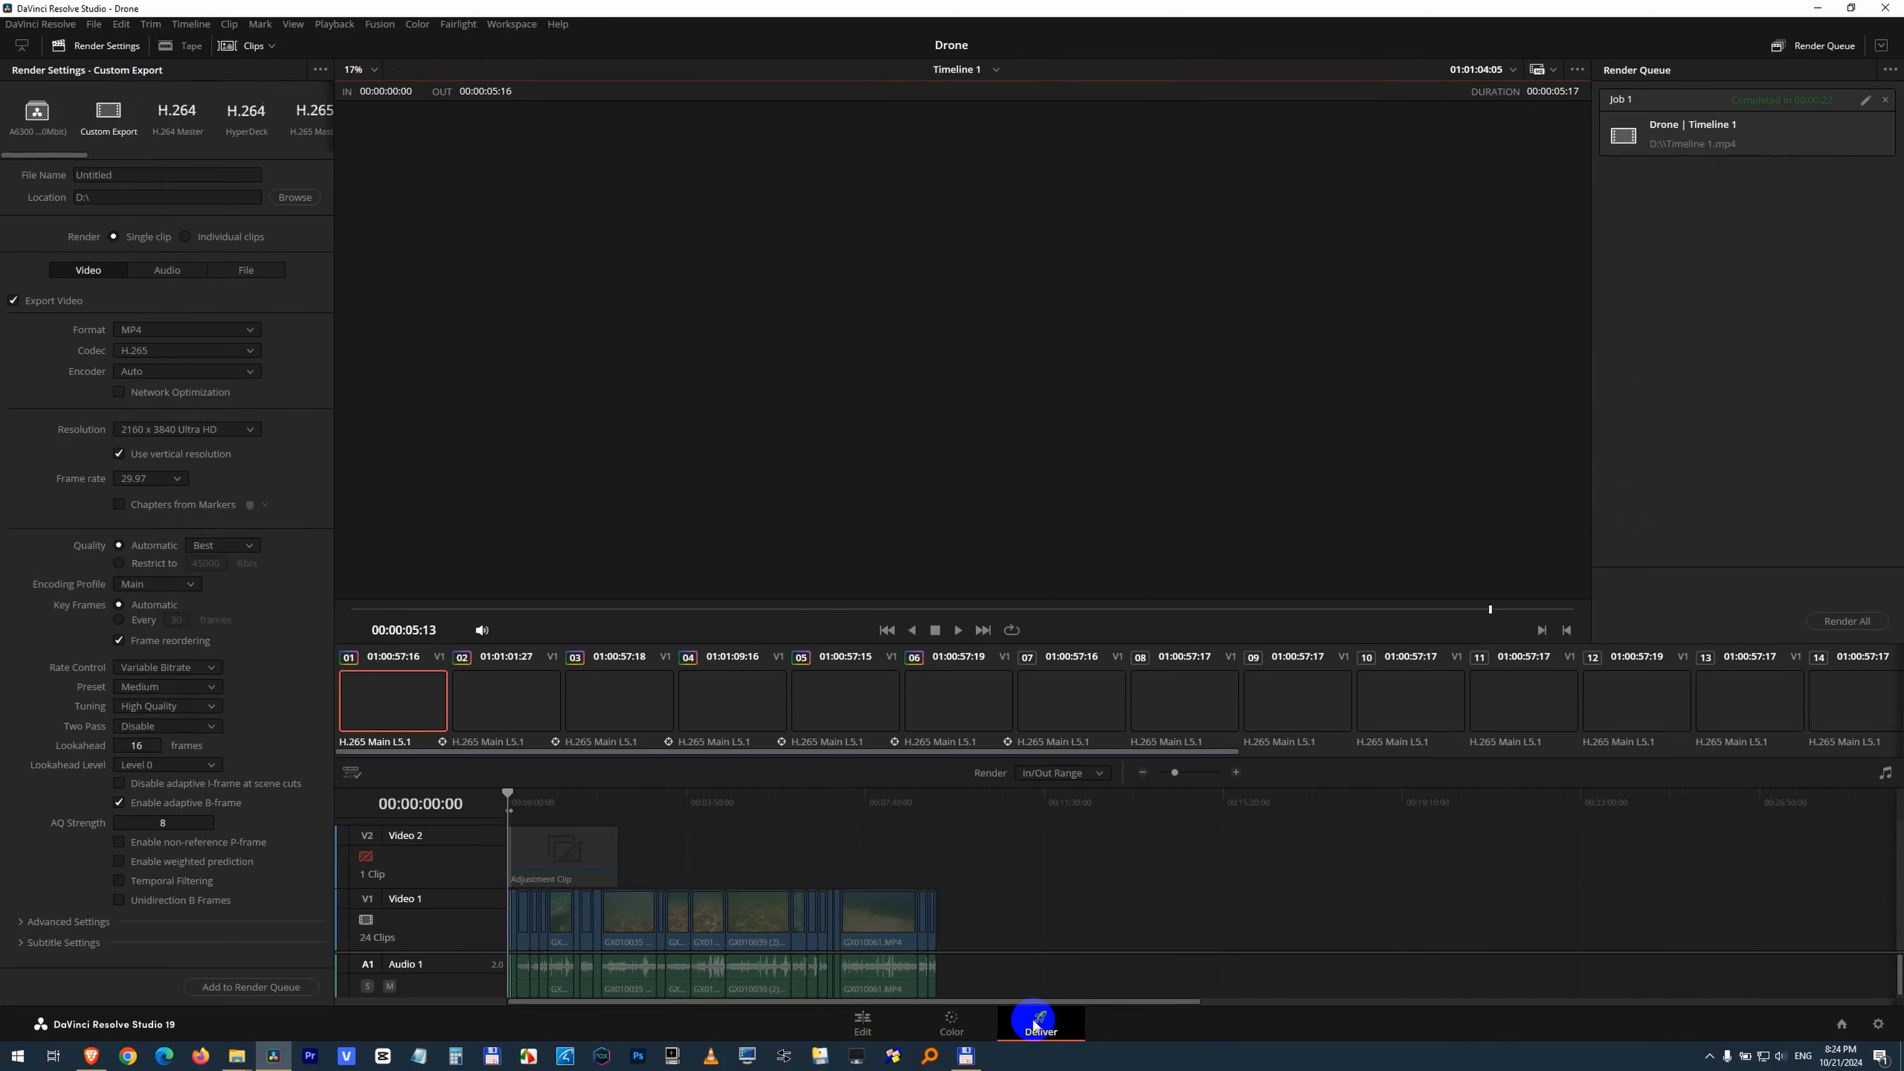
pyautogui.click(133, 171)
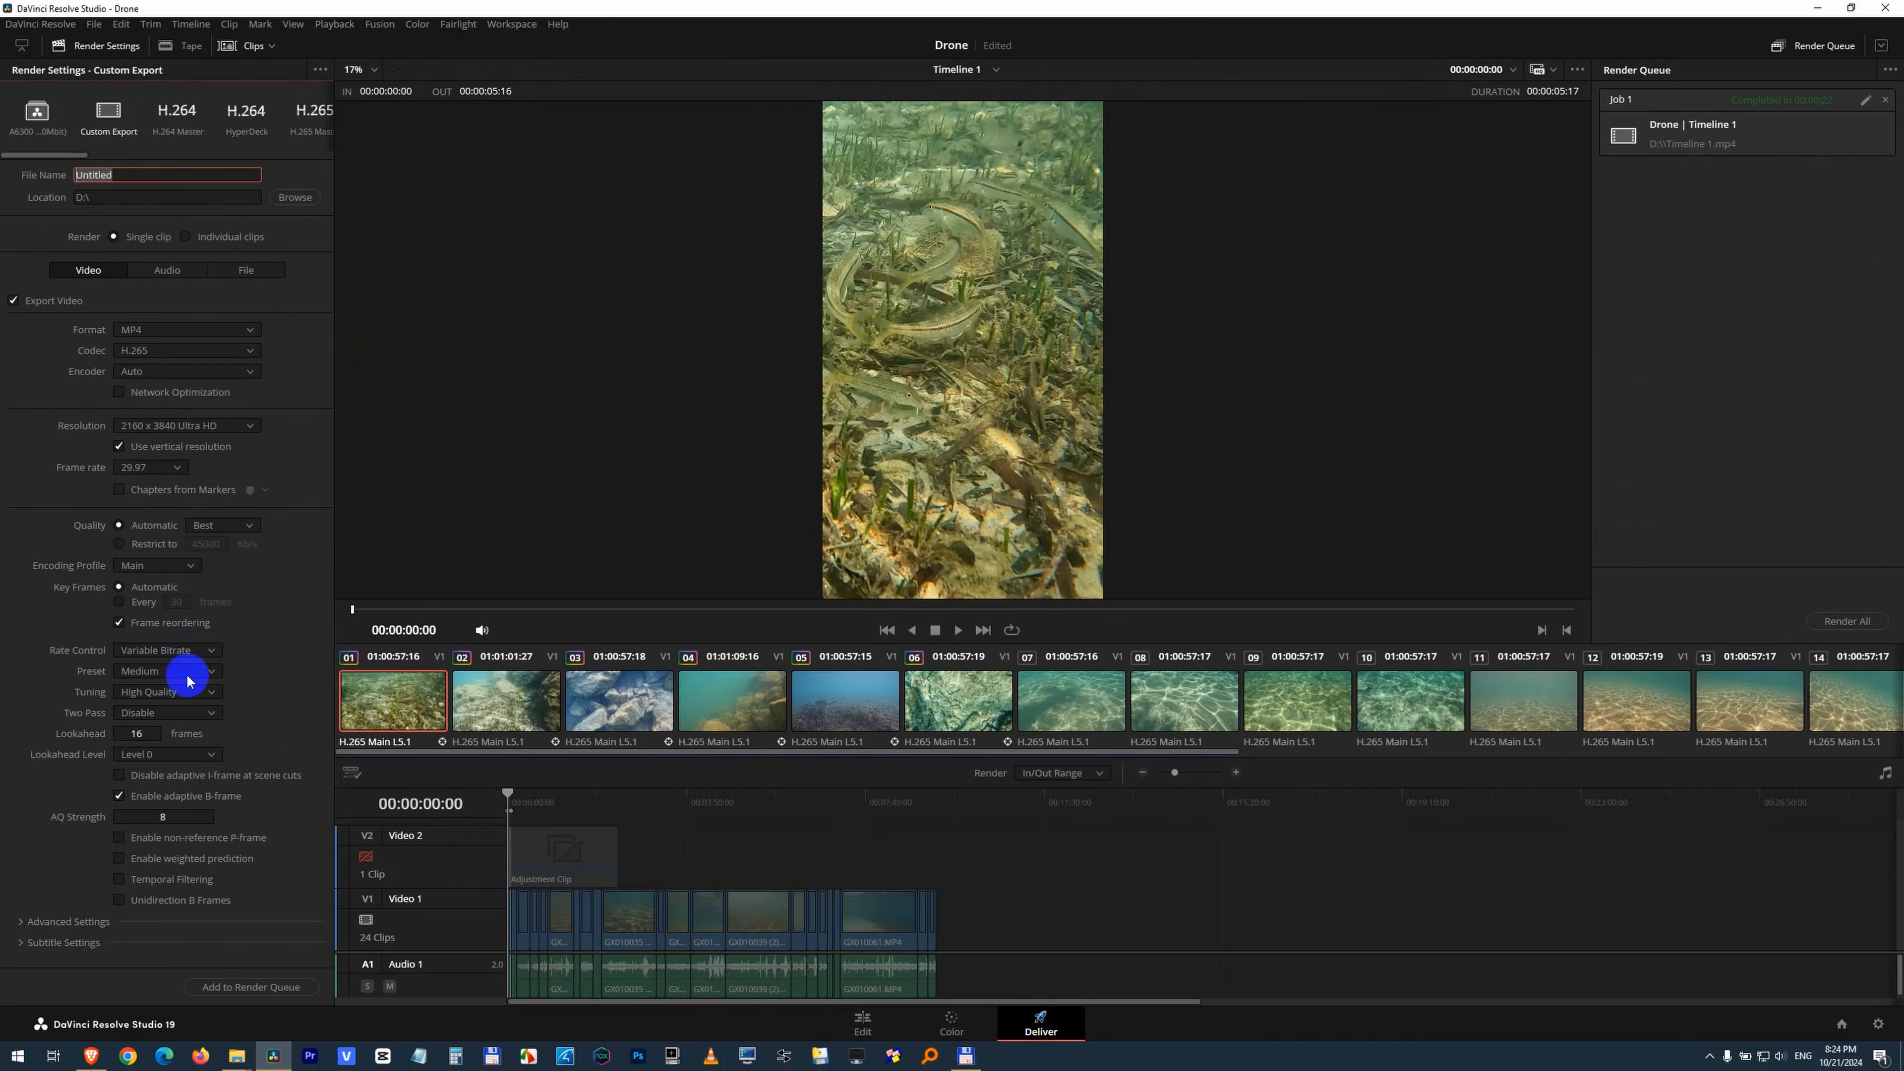
pyautogui.click(241, 989)
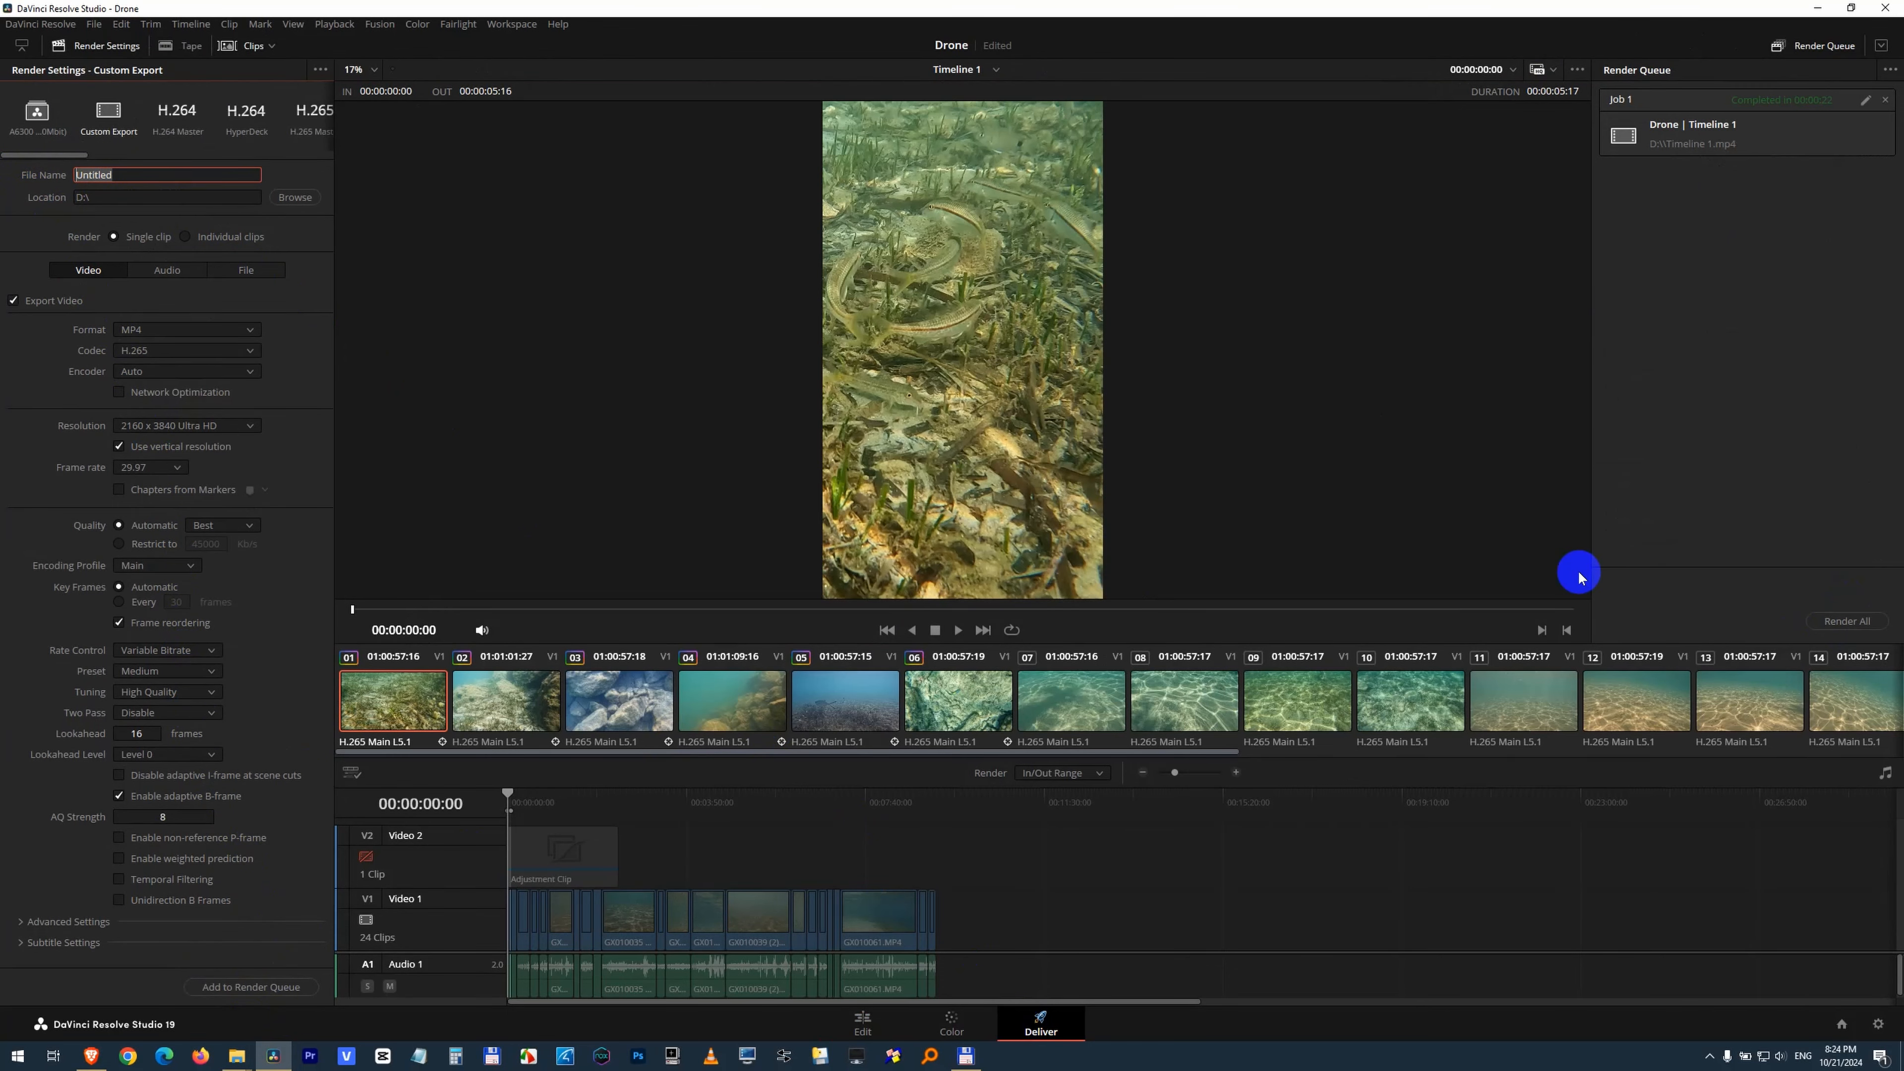
pyautogui.click(863, 1020)
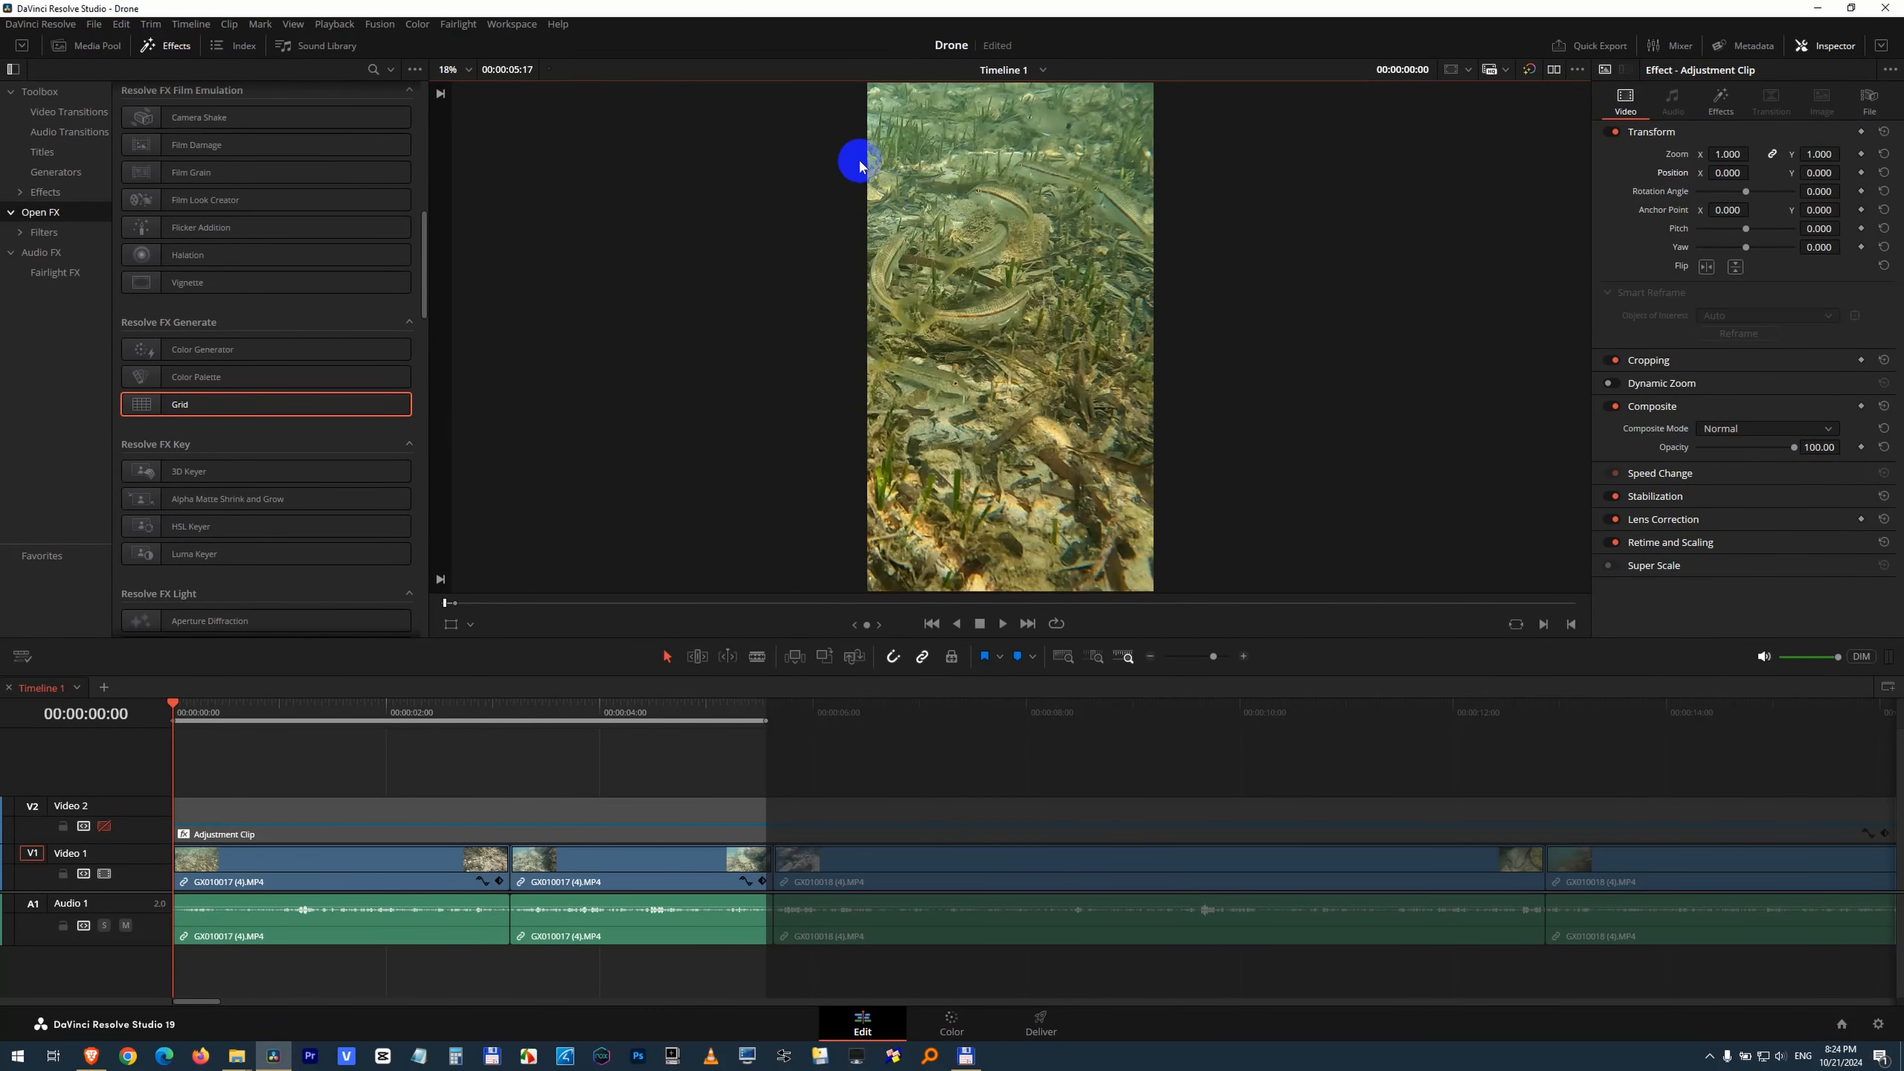